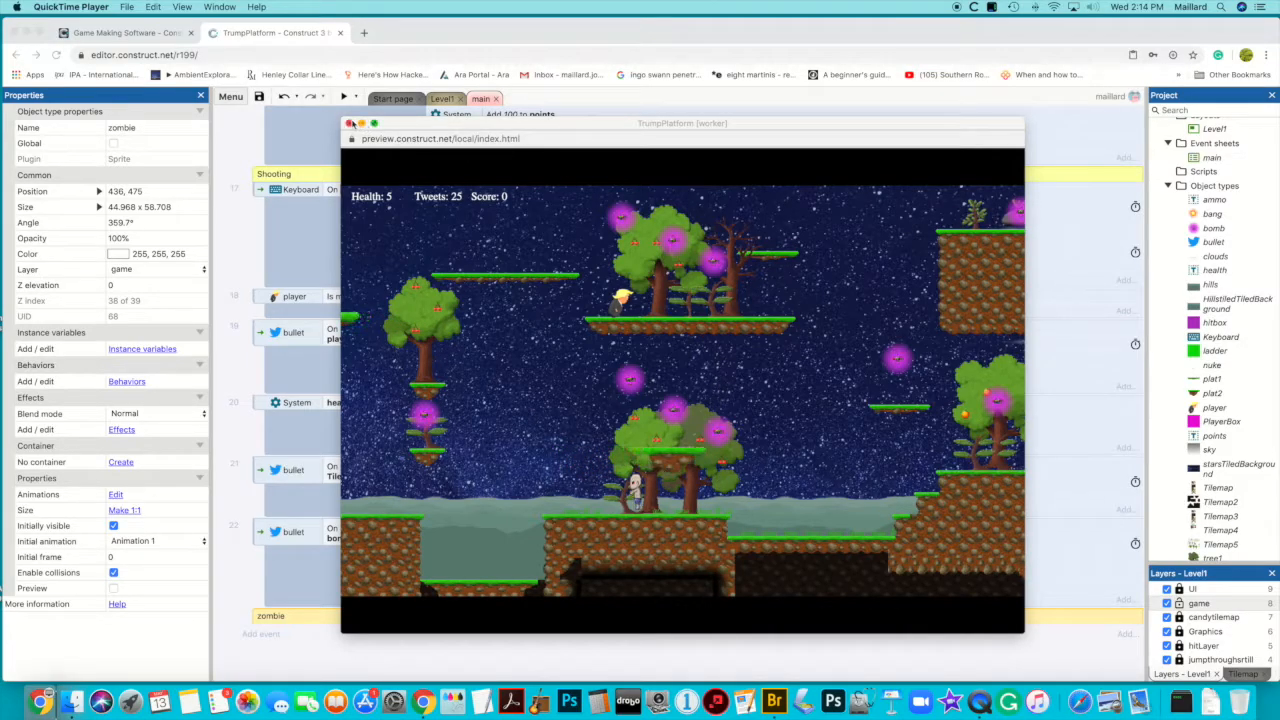
- Close the game preview and add the Platform behavior to the zombie sprite
left_click(349, 124)
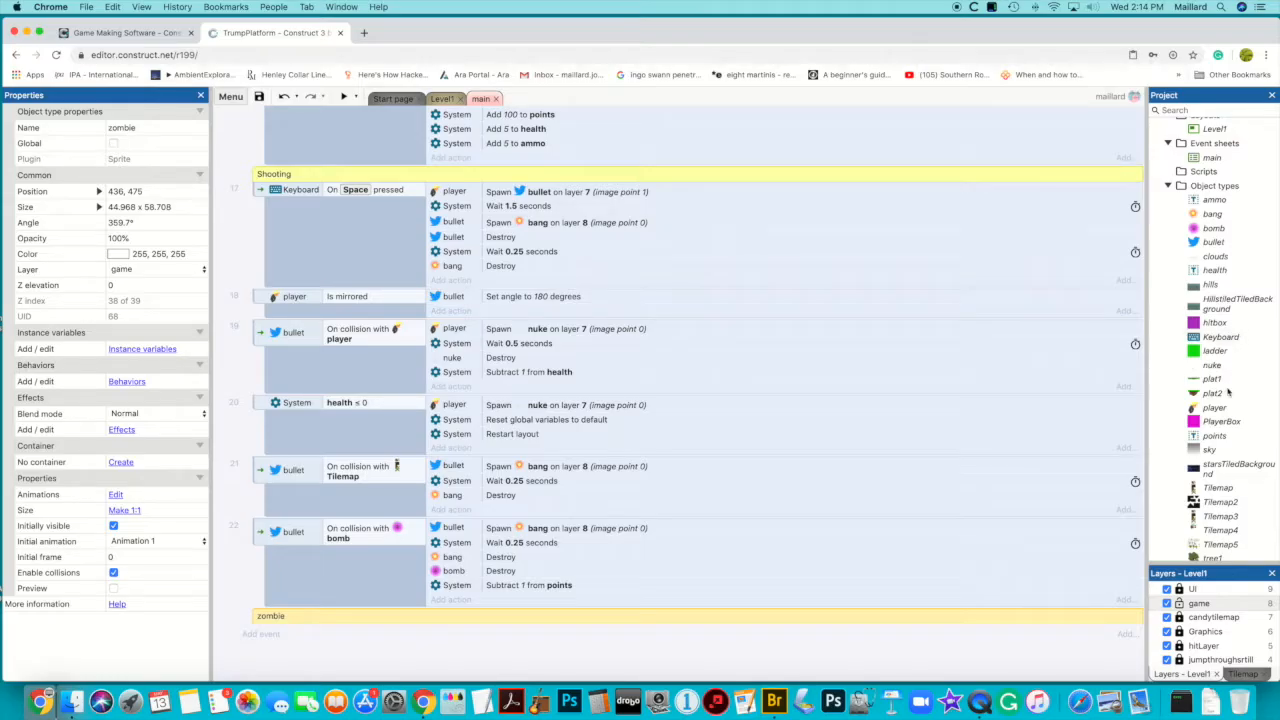
scroll(1219, 413, "down", 1)
scroll(1219, 413, "down", 3)
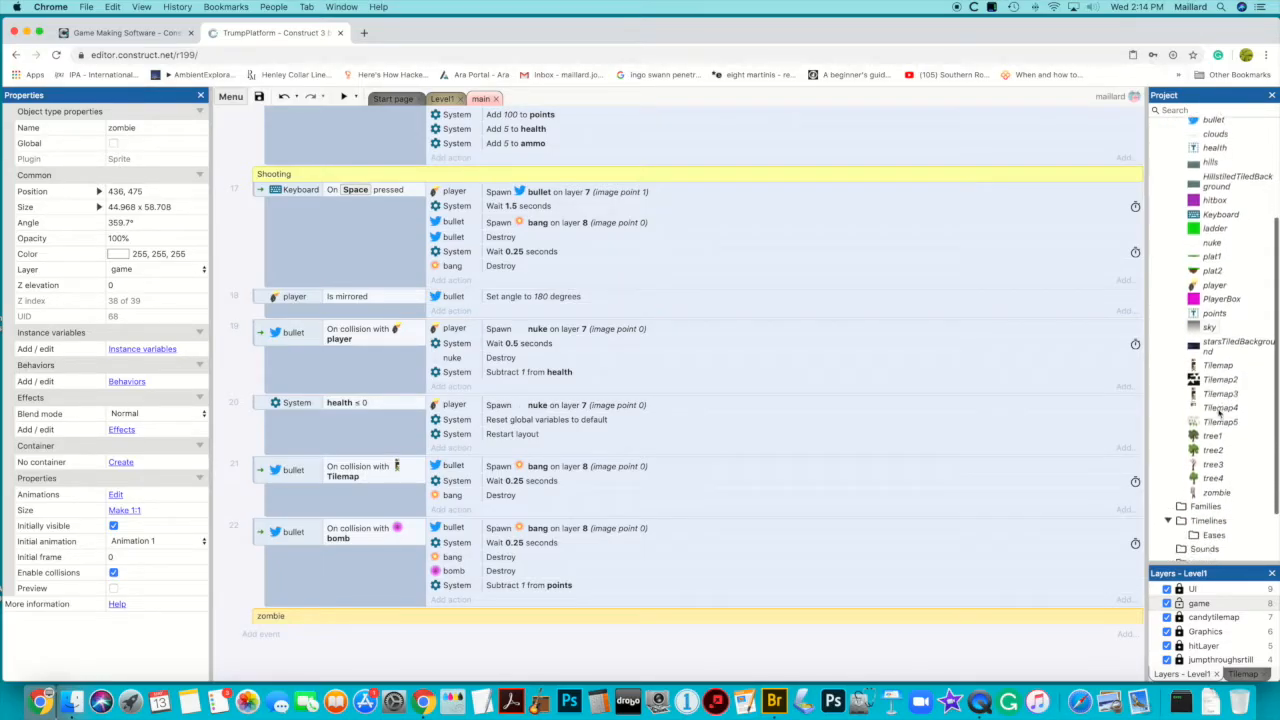
left_click(1214, 488)
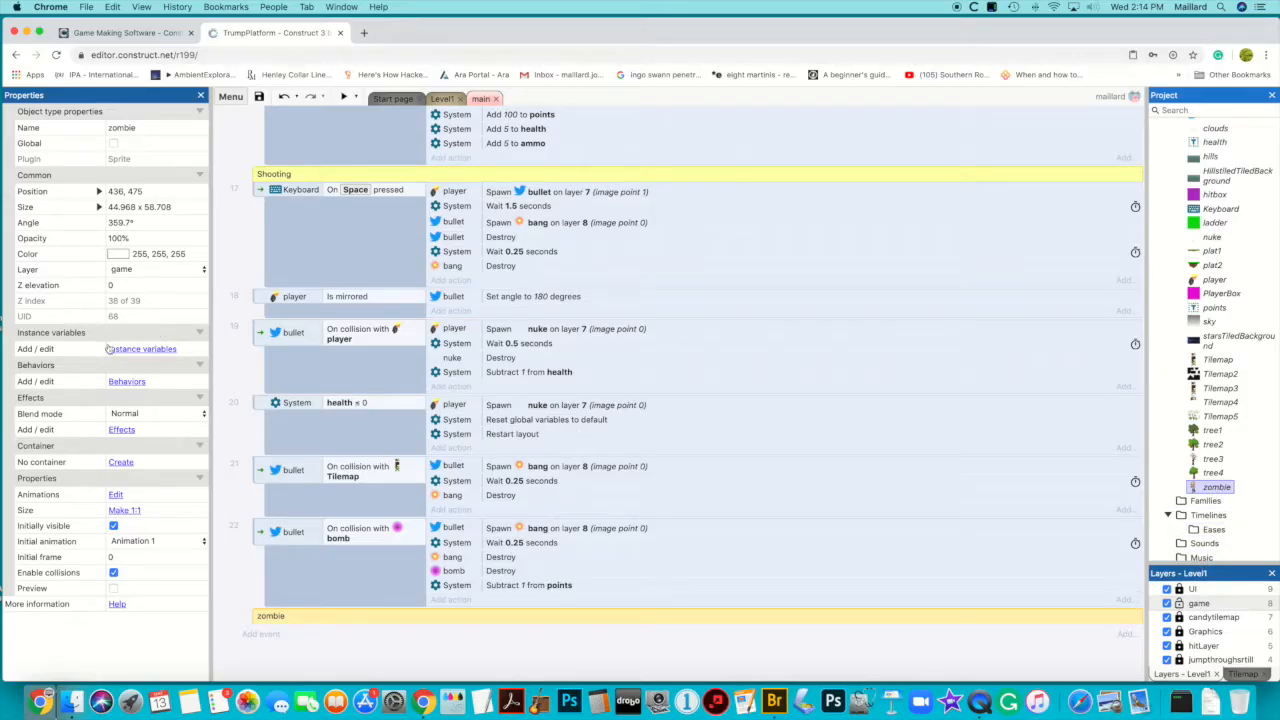
left_click(127, 383)
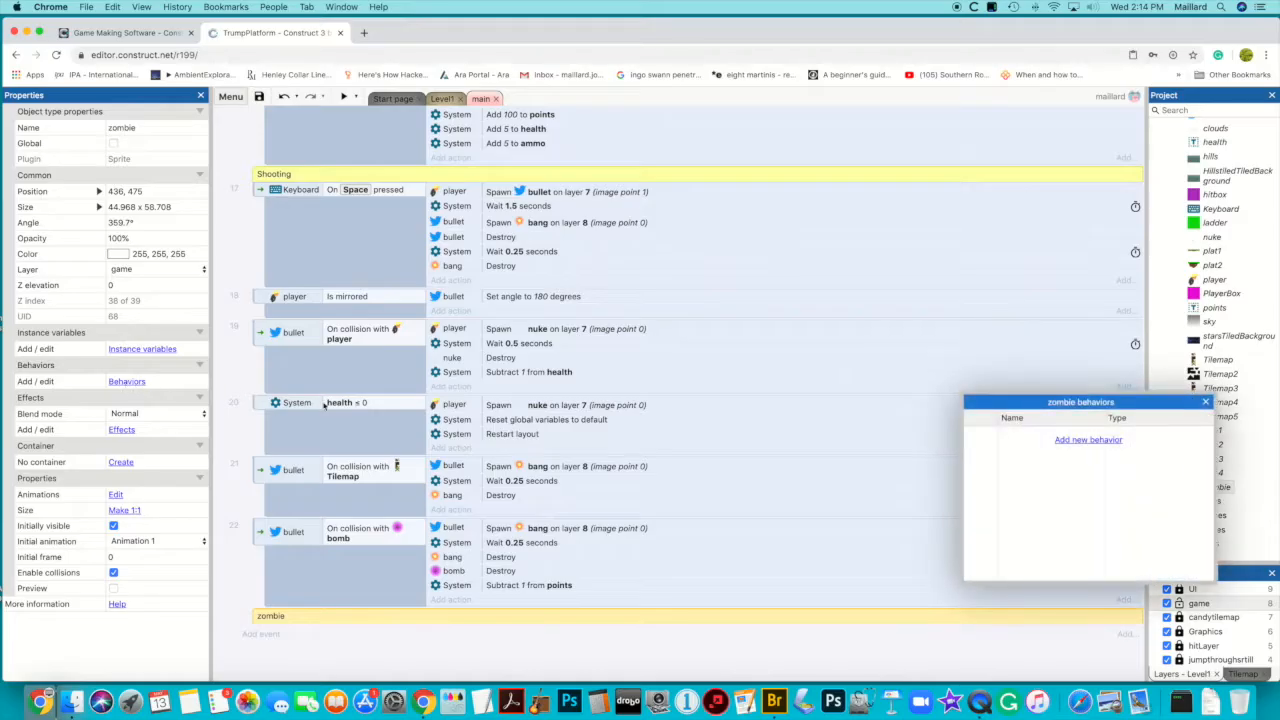
left_click(1086, 440)
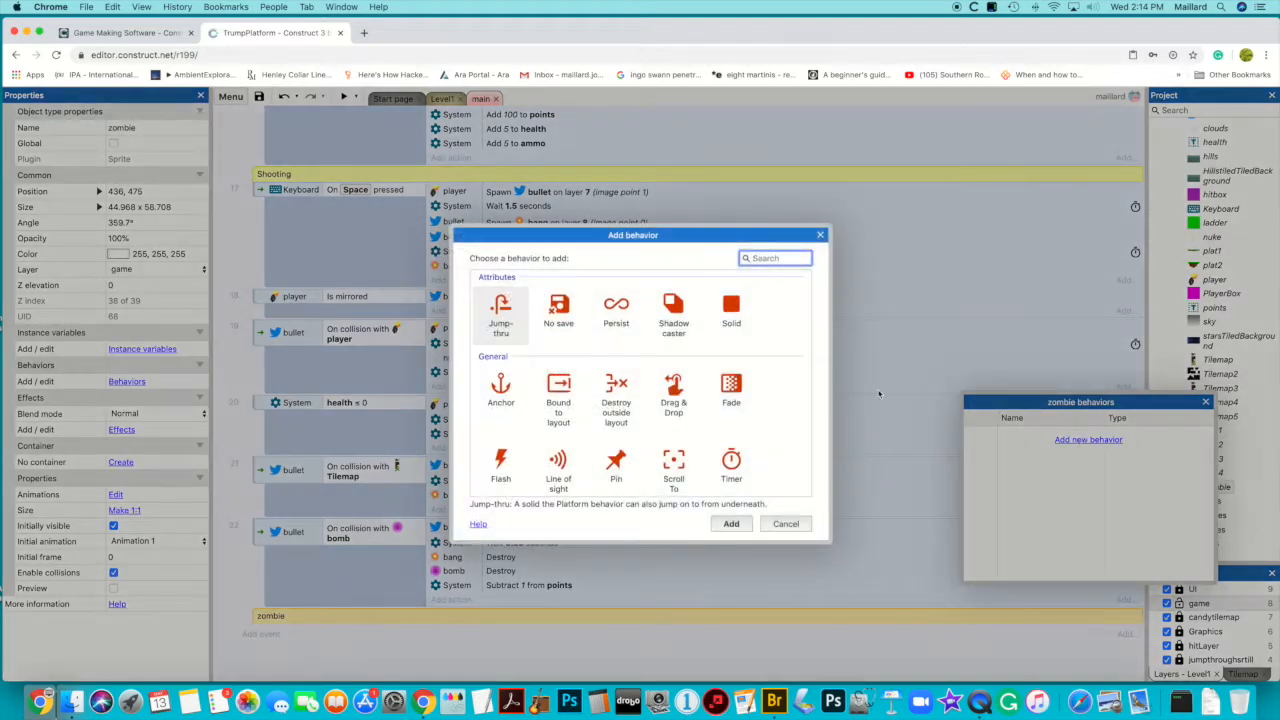
scroll(679, 376, "down", 5)
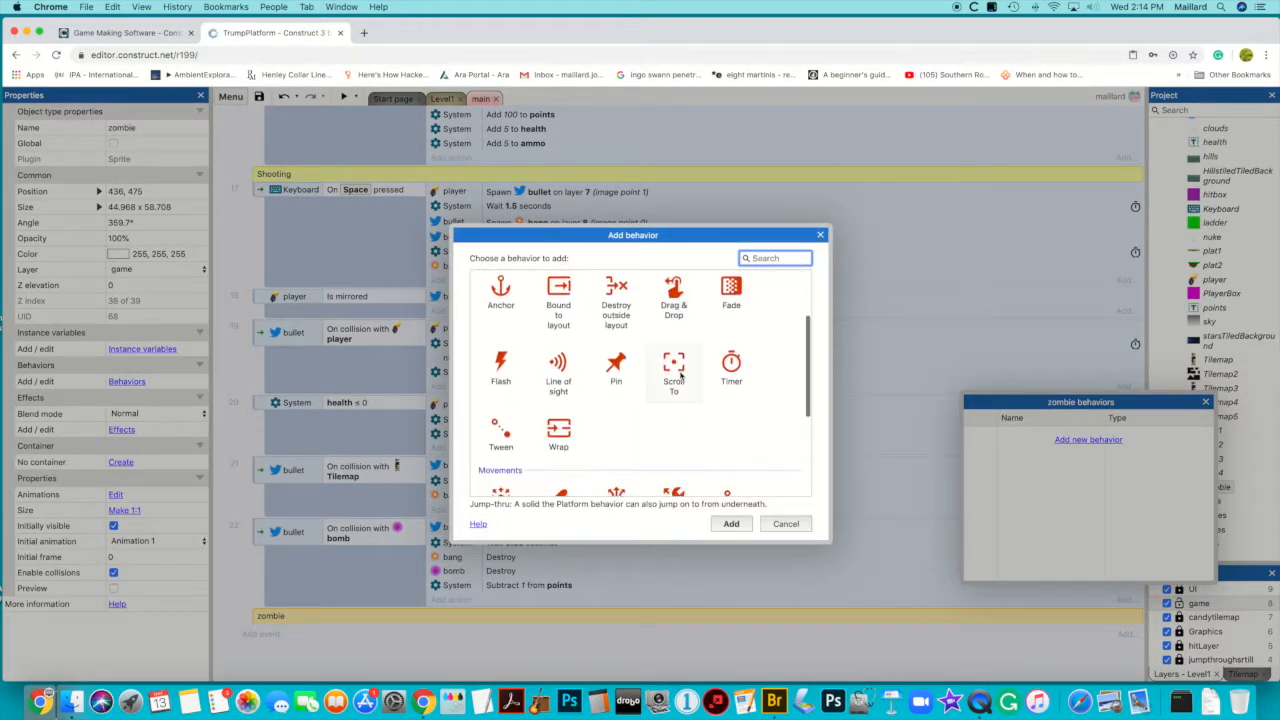
double_click(676, 410)
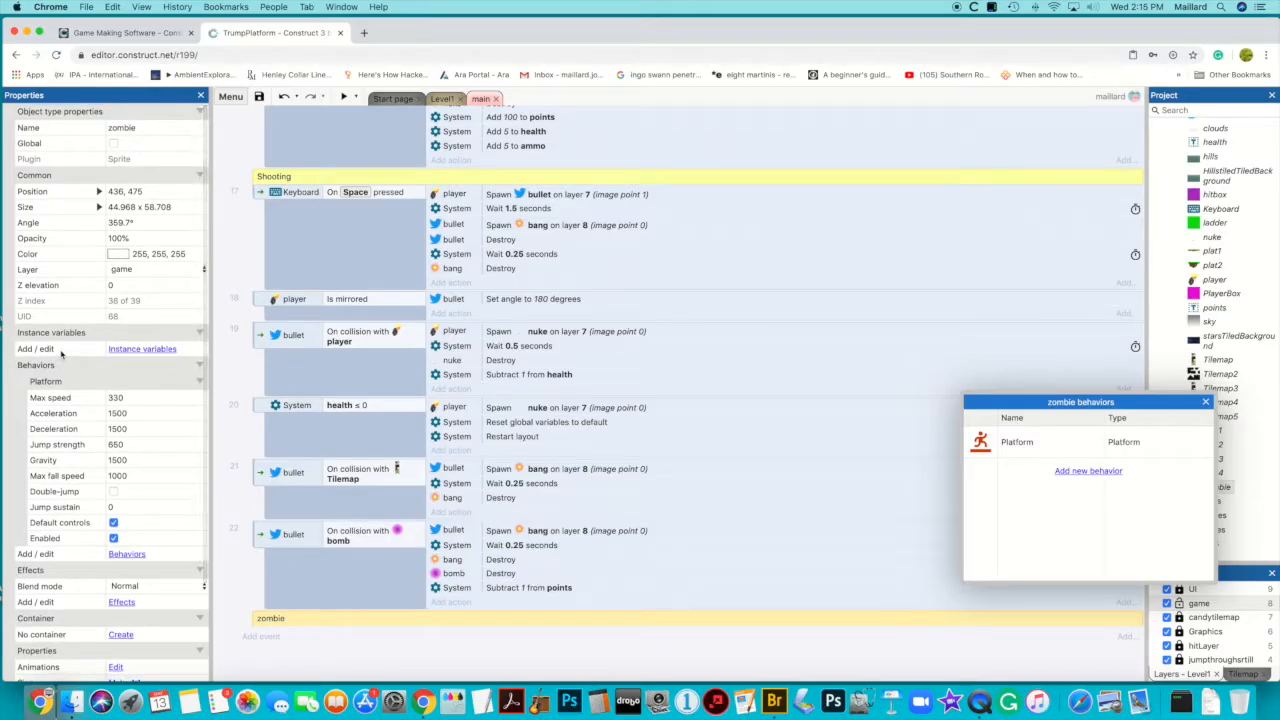
- Add a Number instance variable named health with initial value 5 to the zombie
left_click(146, 349)
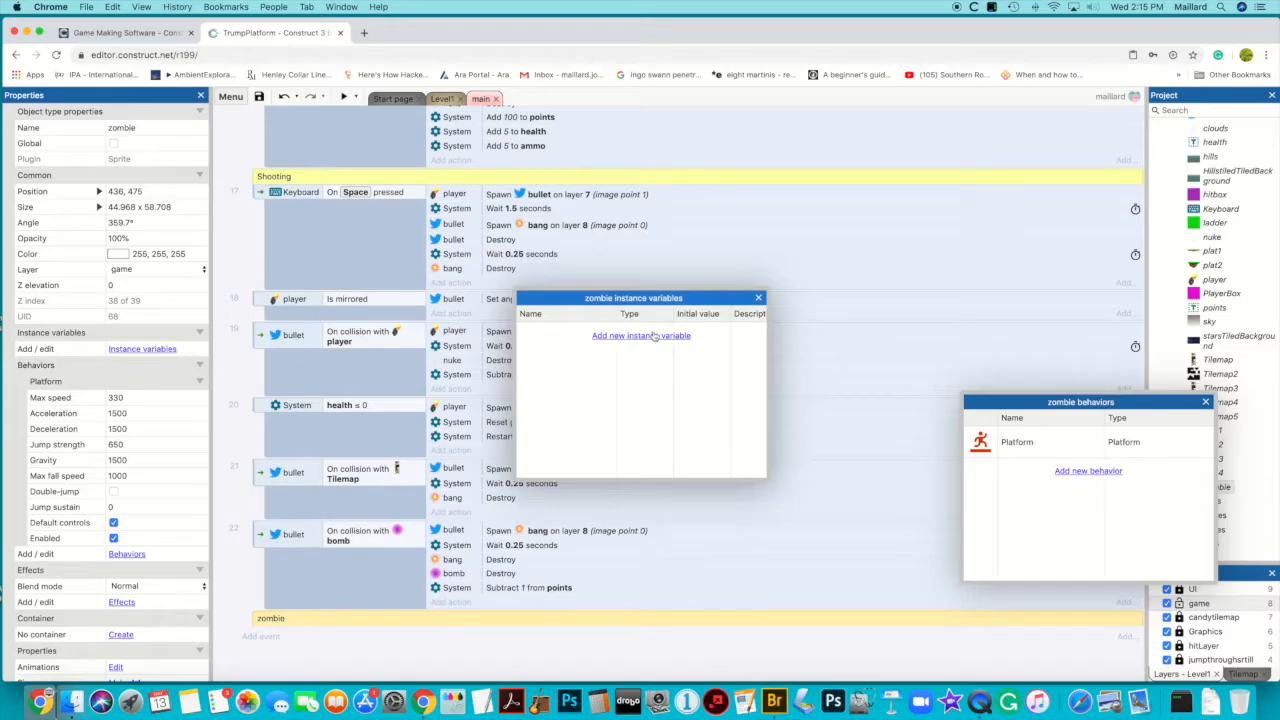
left_click(654, 336)
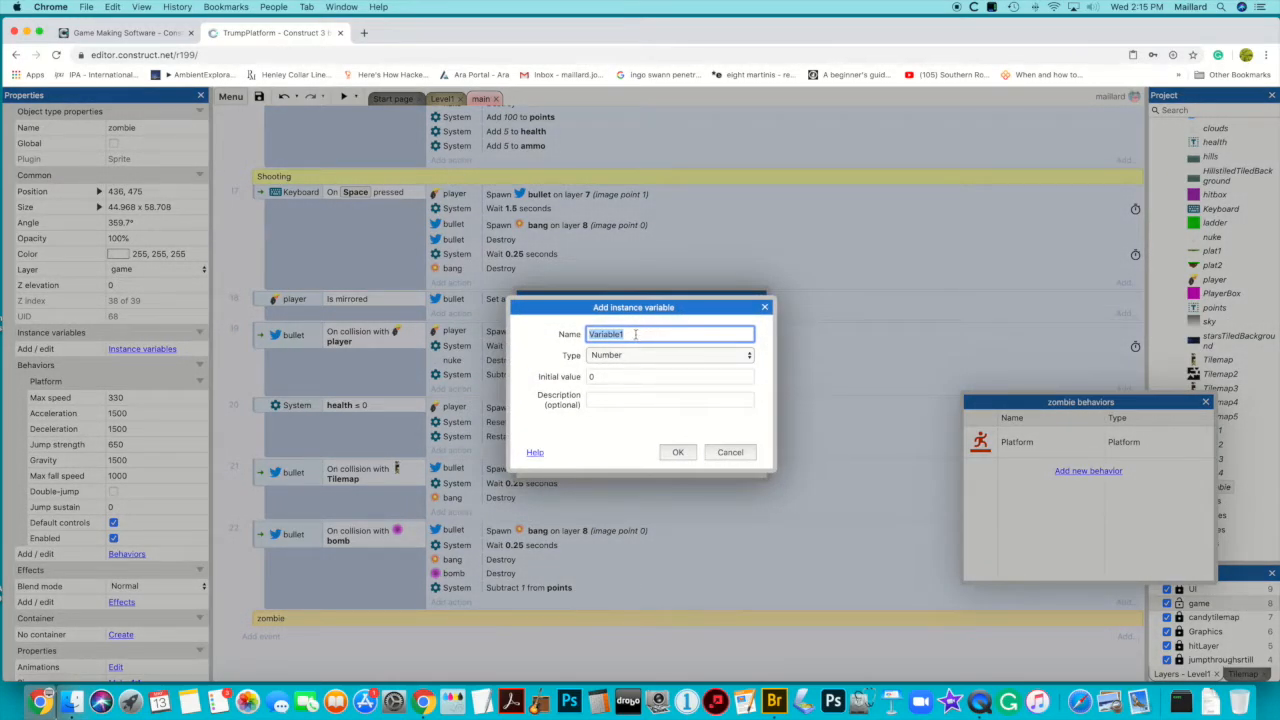
type("health")
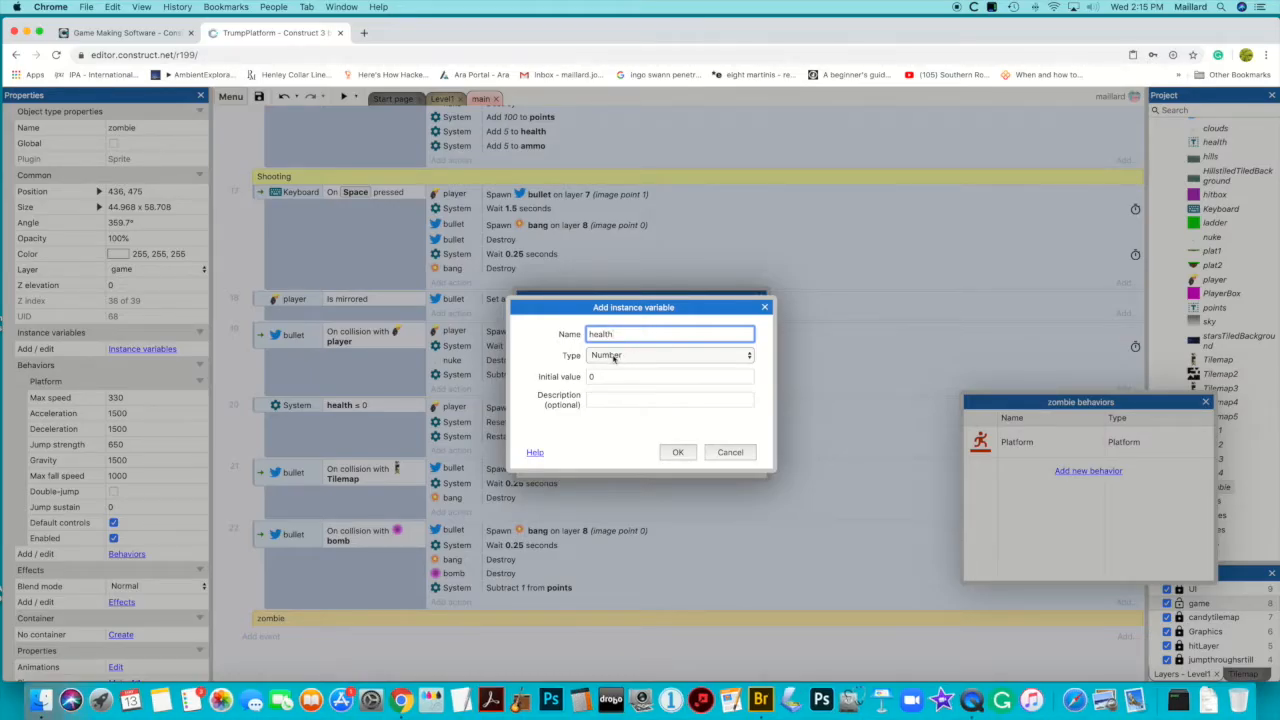
left_click(590, 376)
type("5")
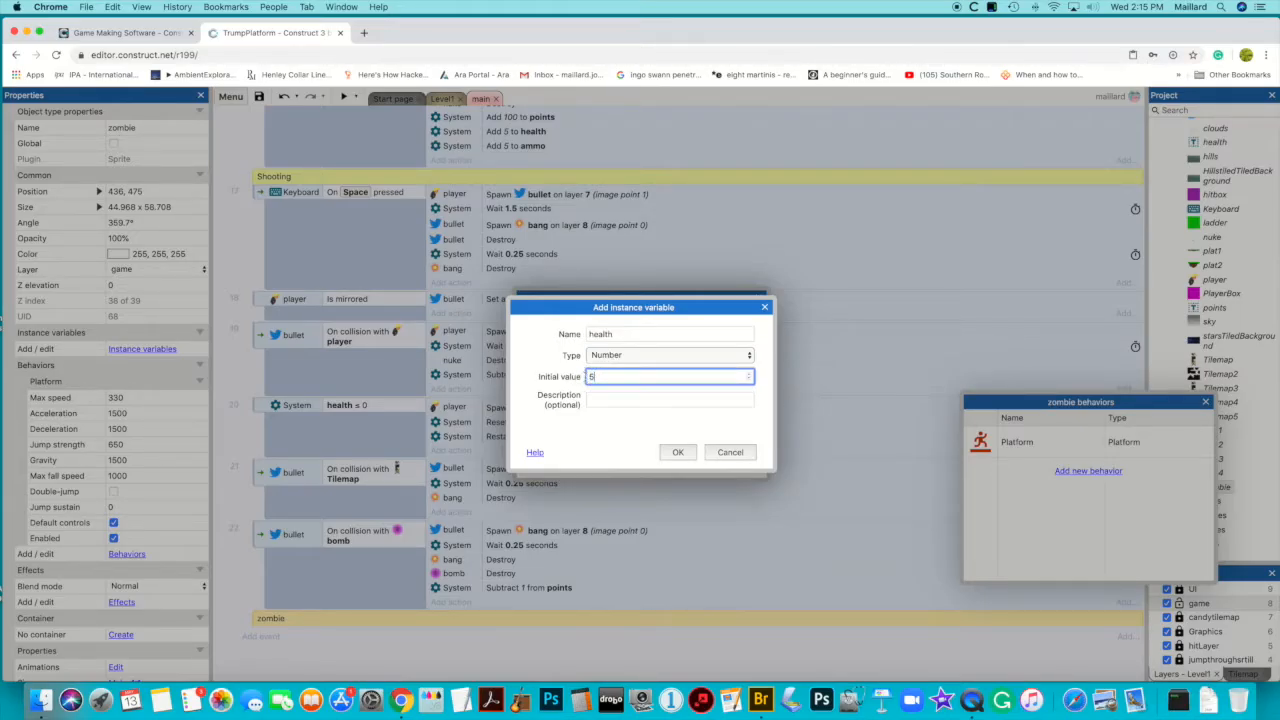
left_click(677, 452)
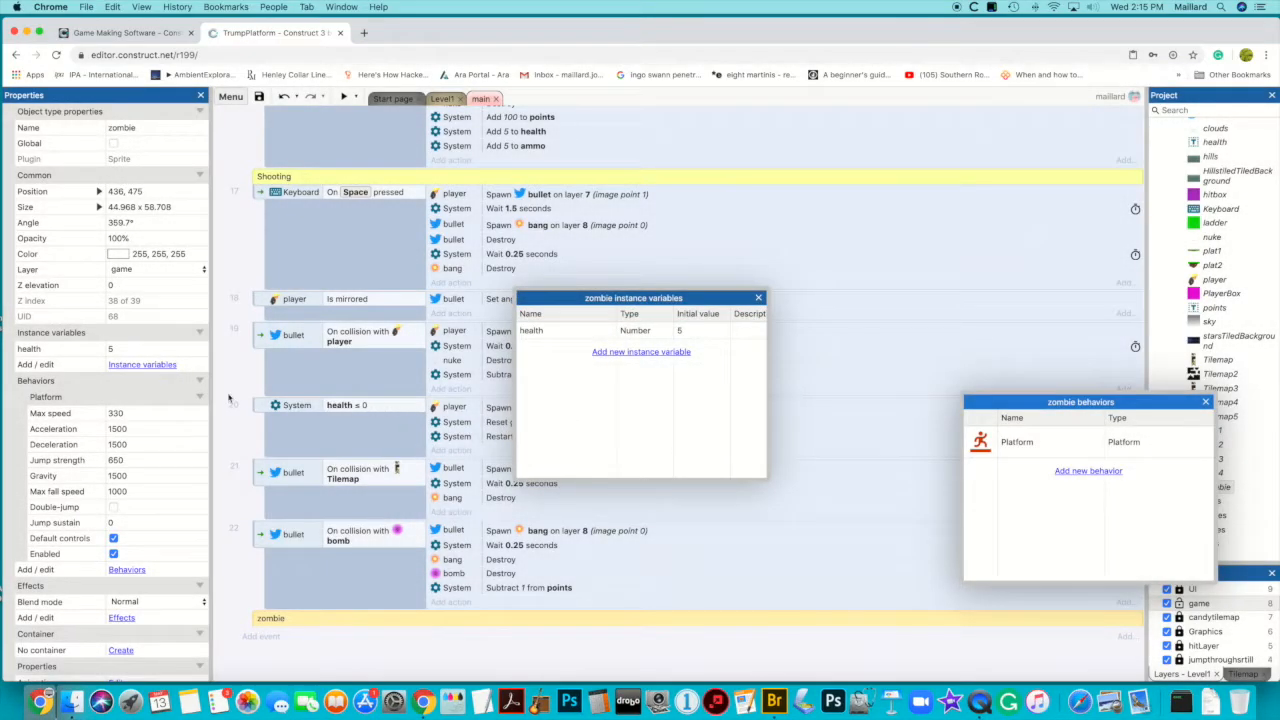
- Add a String instance variable named action with initial value left to the zombie, and close the variable and behavior windows
left_click(142, 367)
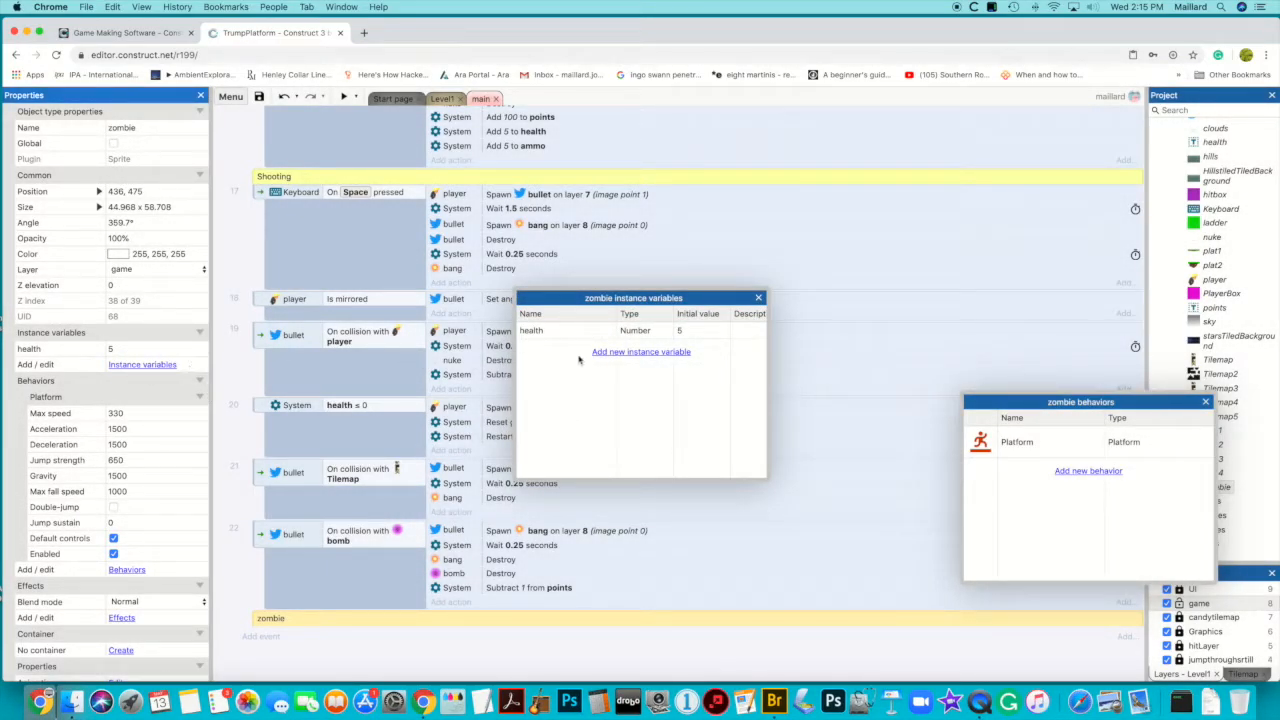
left_click(630, 356)
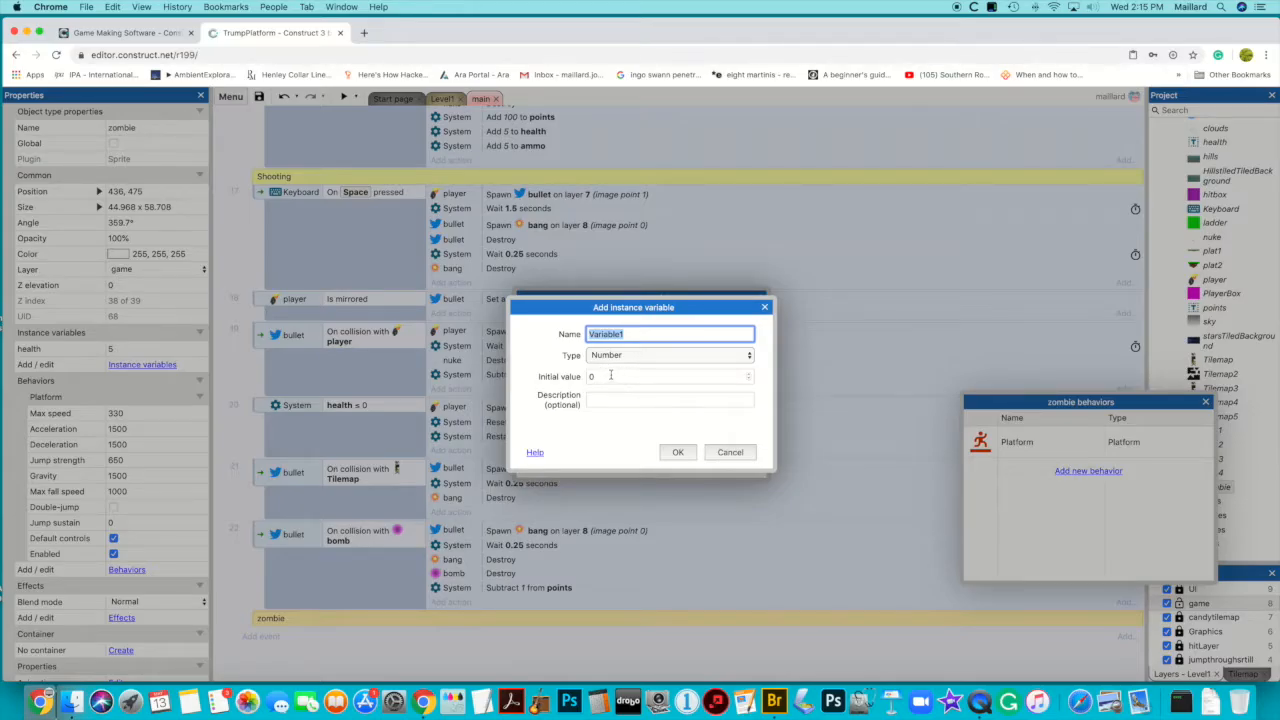
left_click(617, 357)
left_click(617, 366)
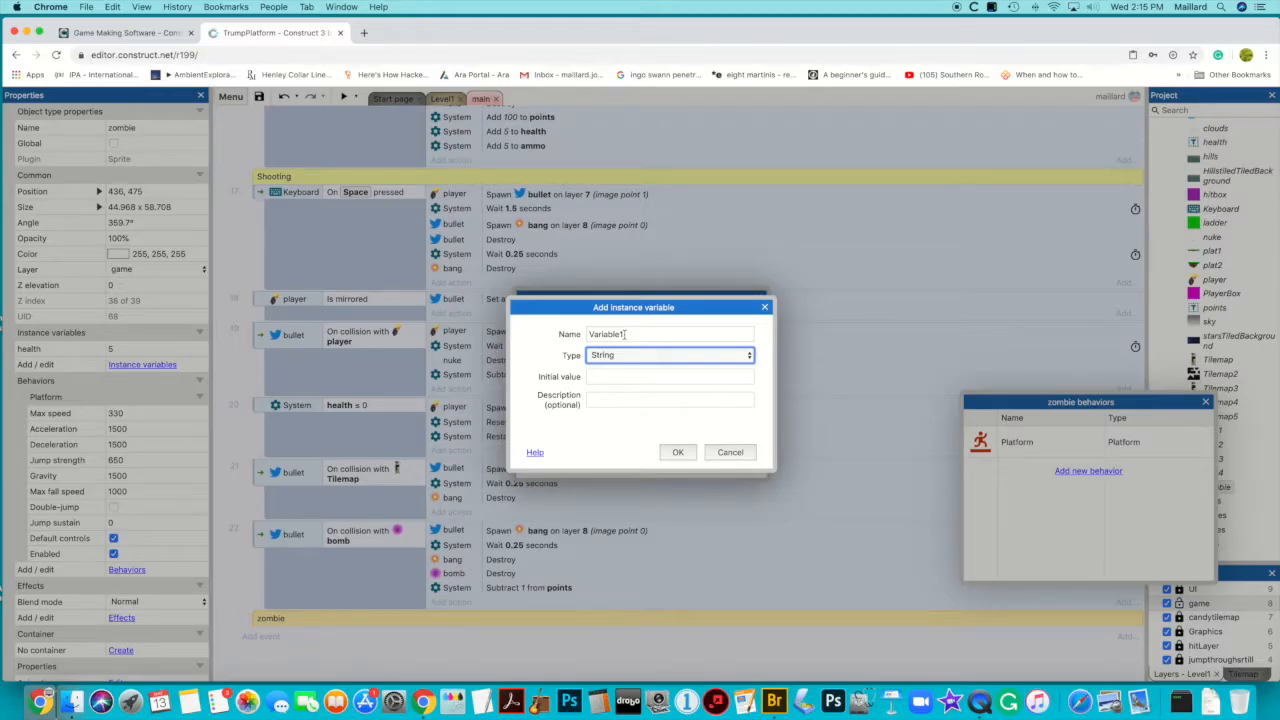
left_click_drag(624, 334, 588, 334)
type("action")
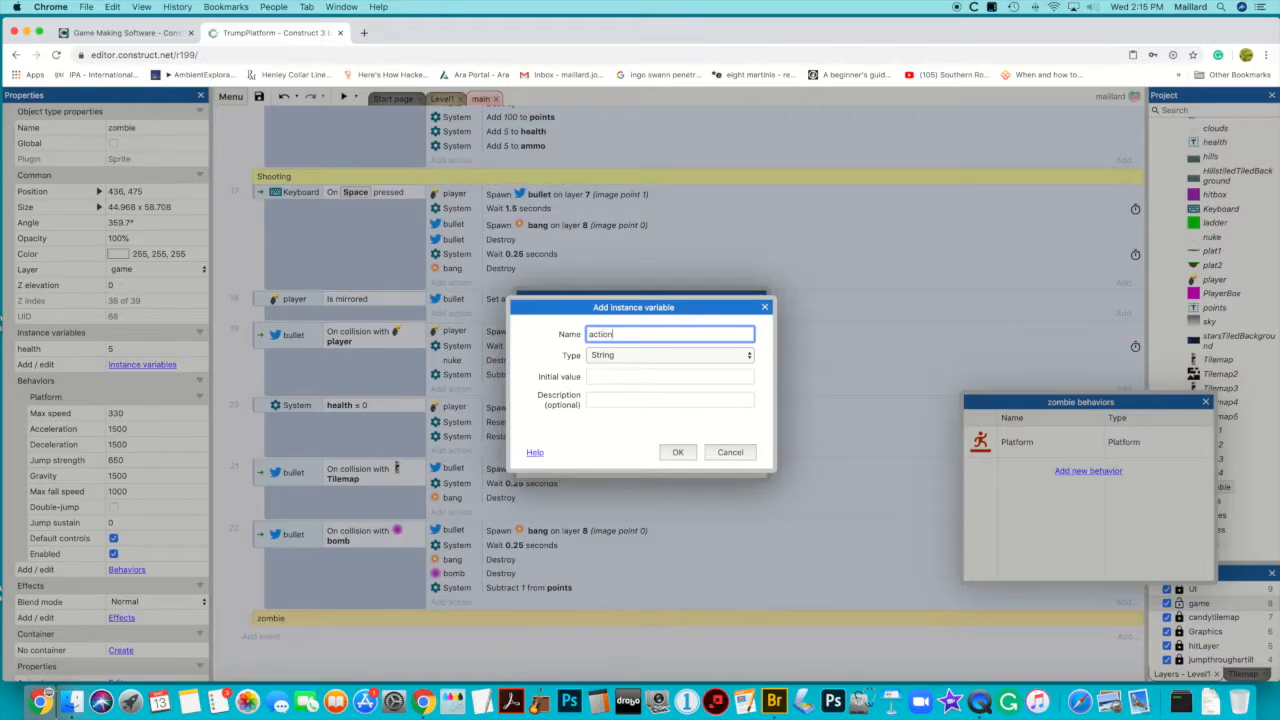
left_click(589, 316)
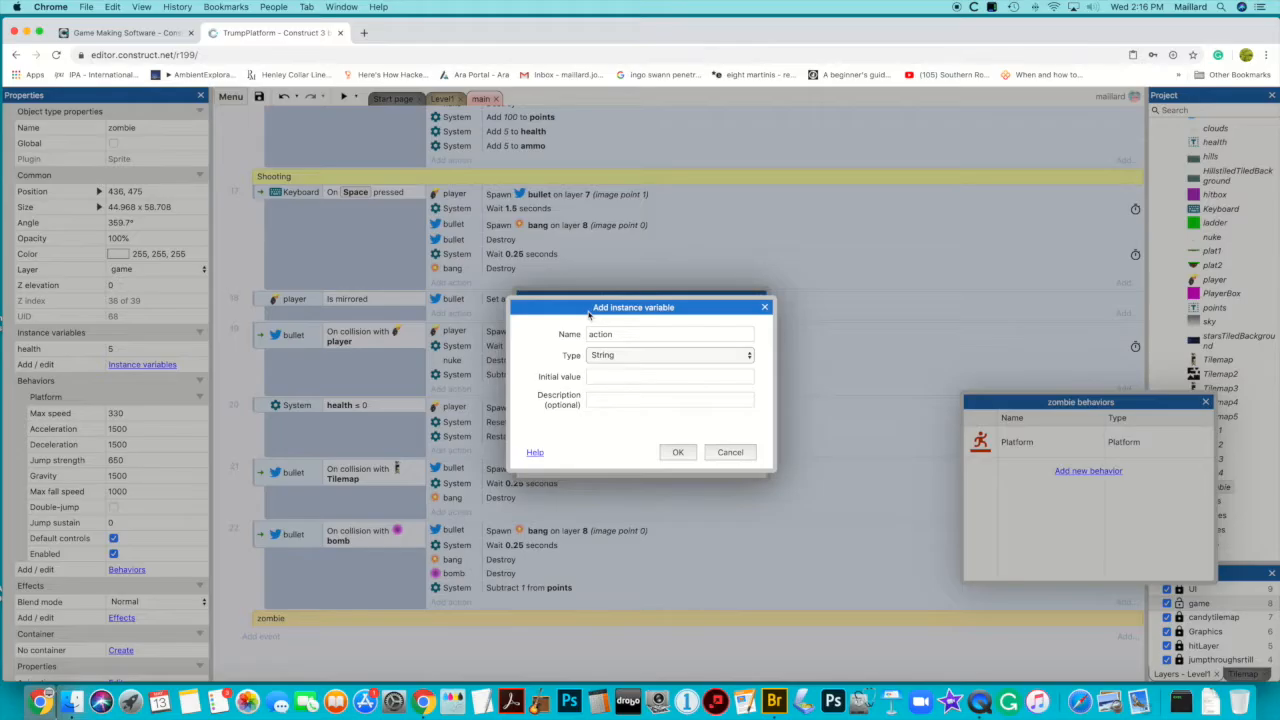
left_click(600, 377)
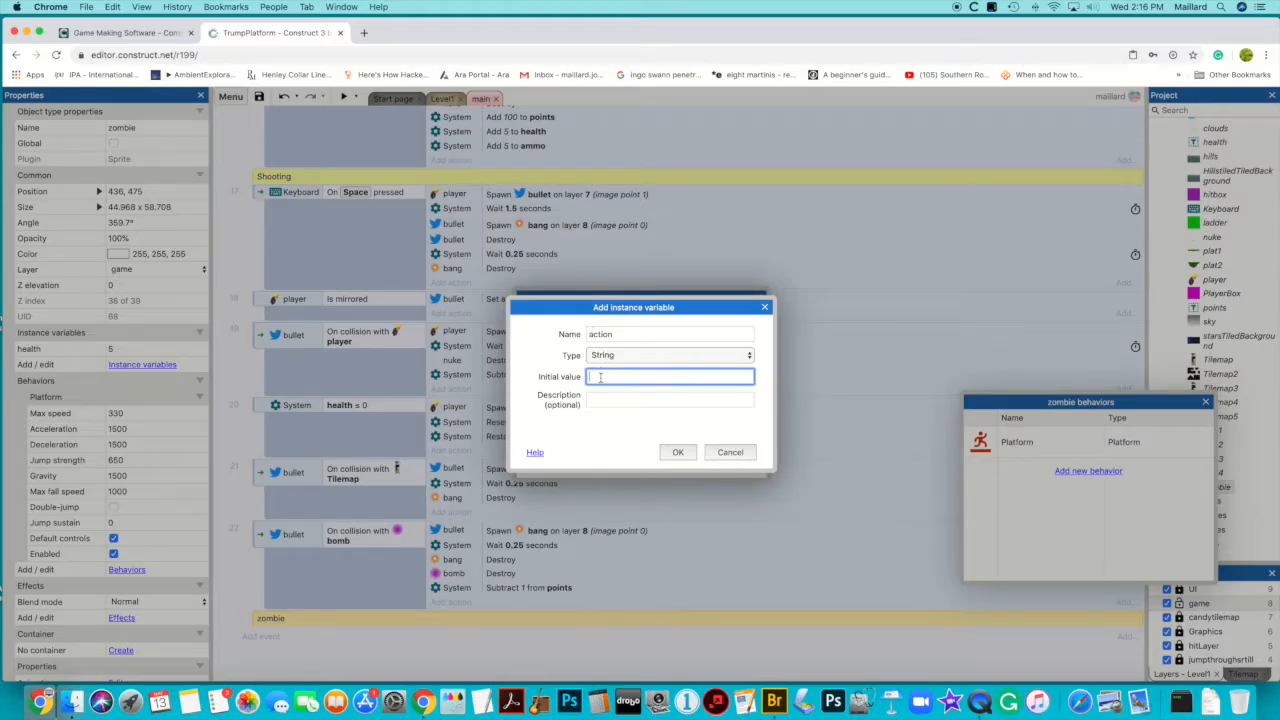
type("left")
left_click(677, 453)
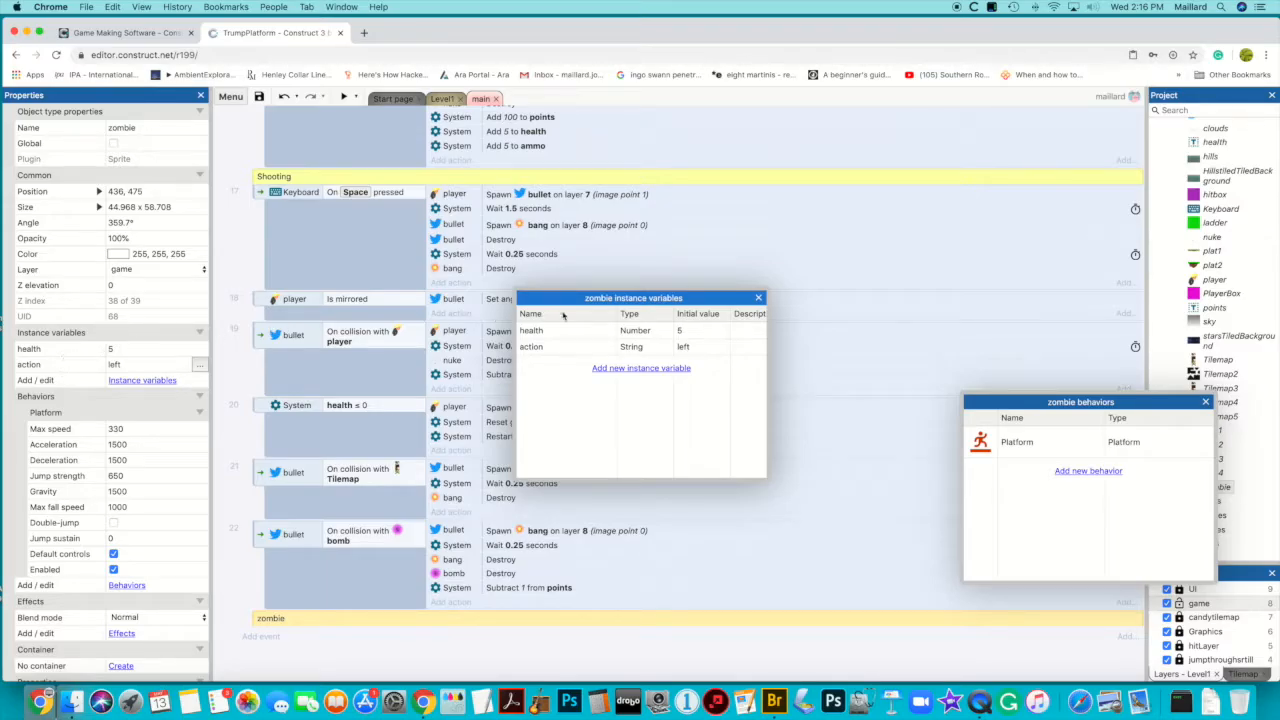
left_click(758, 299)
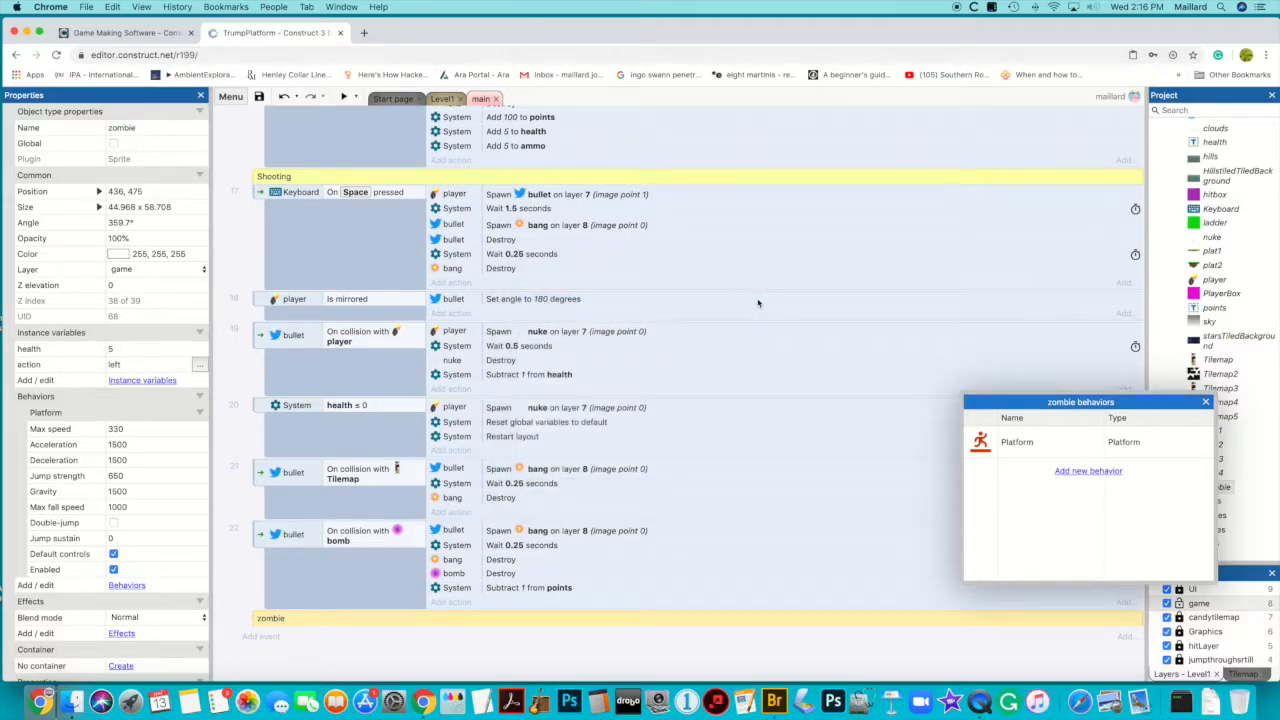
left_click(1205, 403)
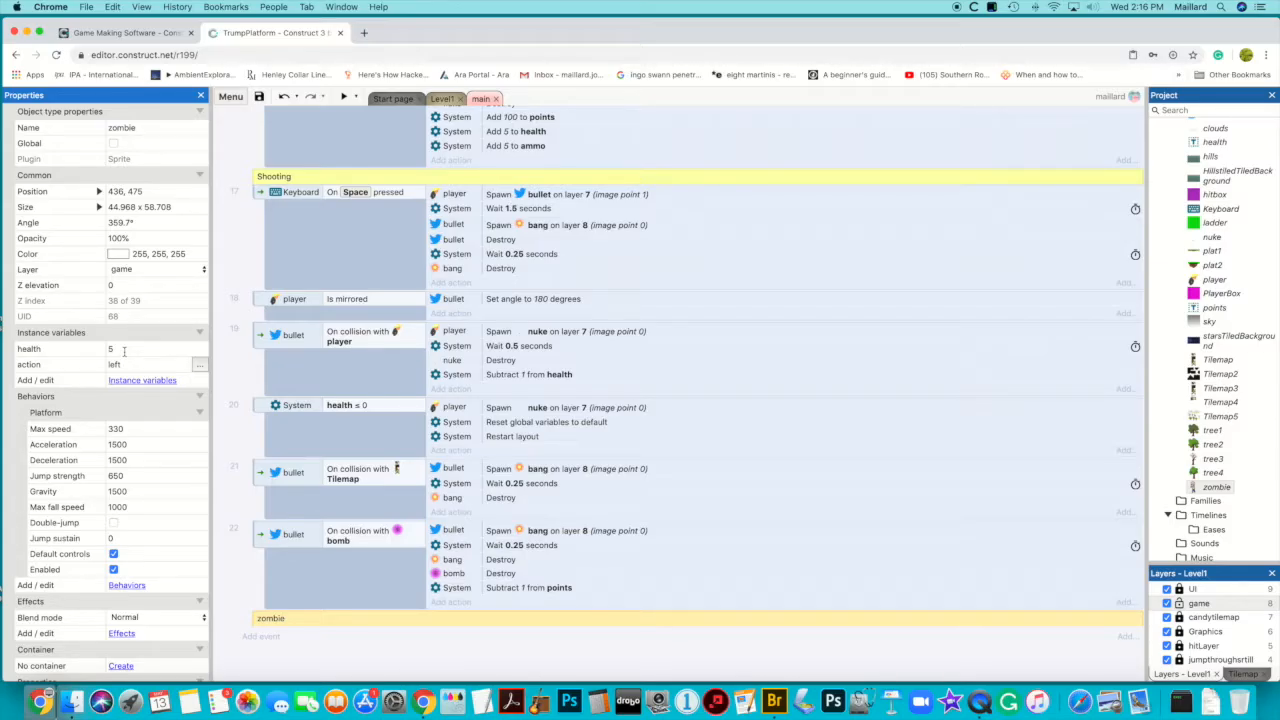
- Add an event under the zombie group that compares the zombie's instance variable action as equal to "left"
left_click(262, 637)
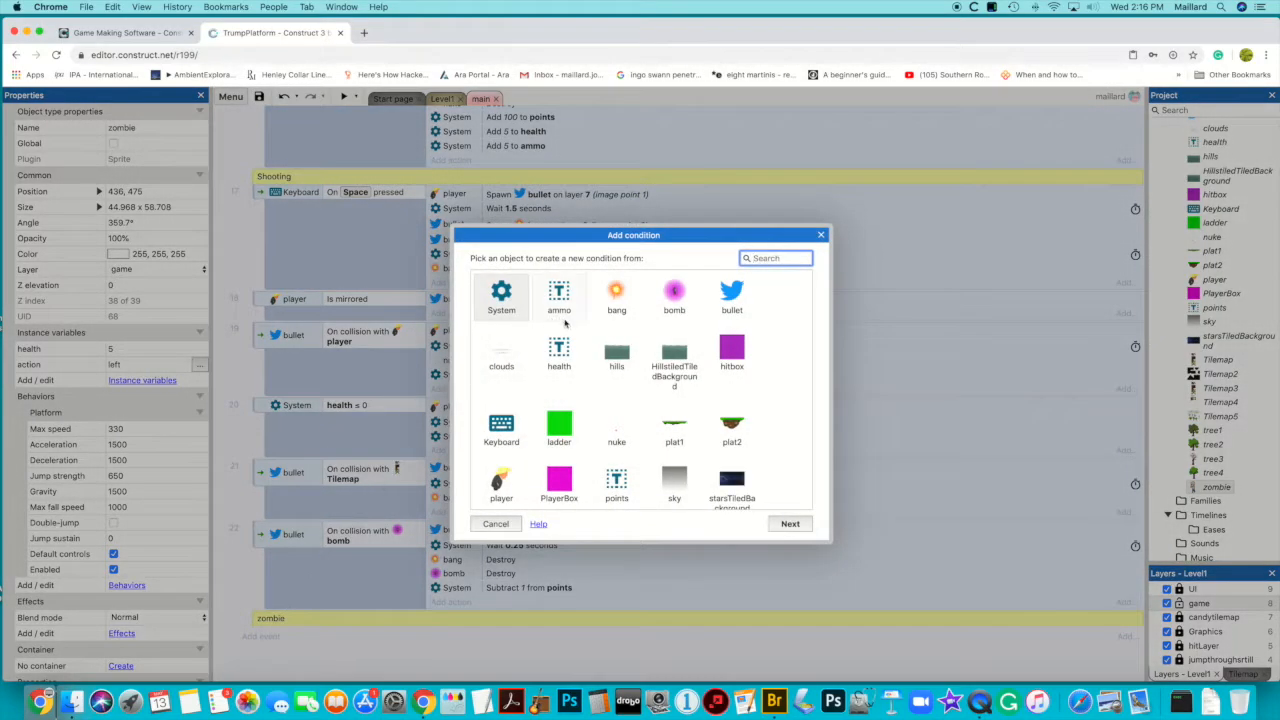
scroll(620, 357, "down", 3)
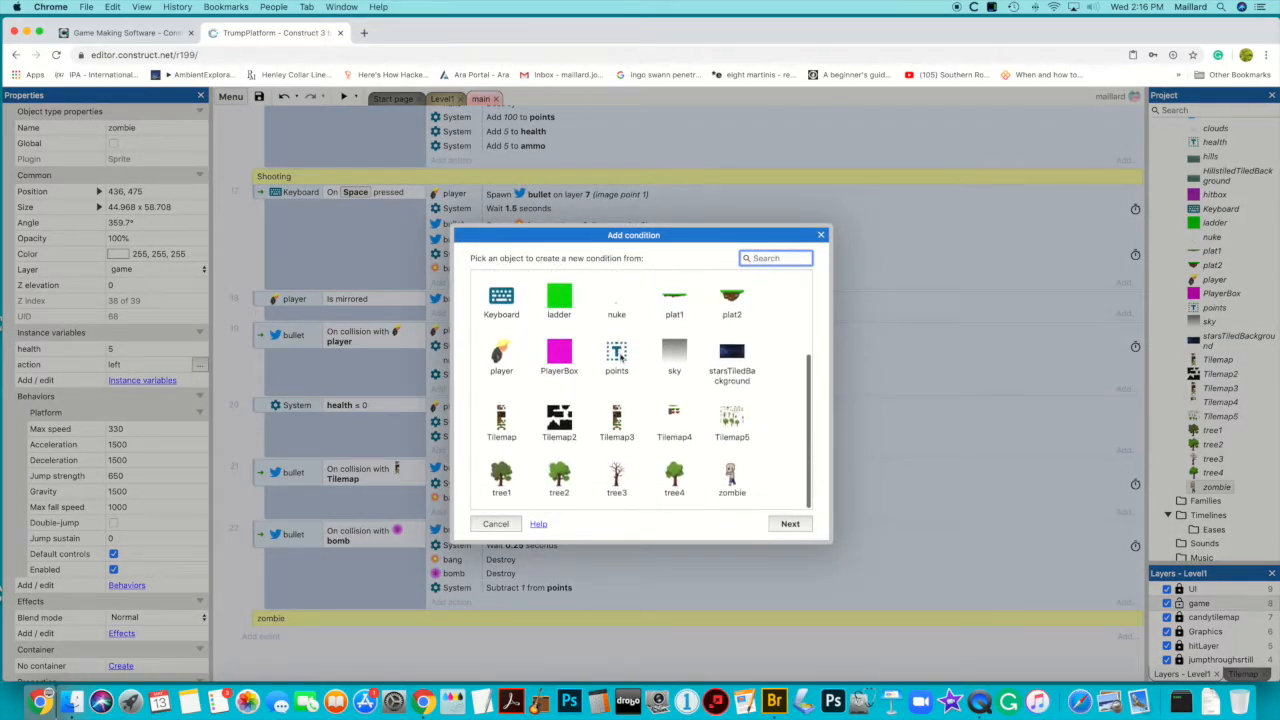
double_click(731, 480)
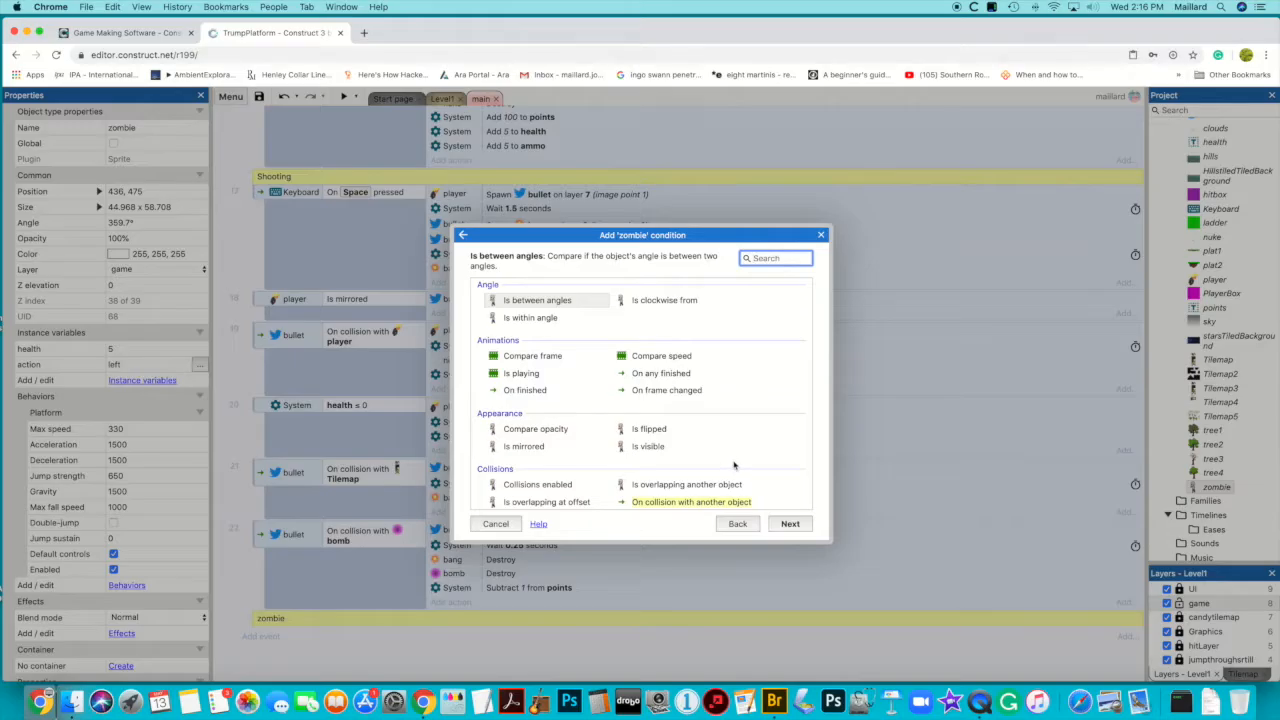
scroll(726, 440, "down", 1)
scroll(726, 440, "down", 5)
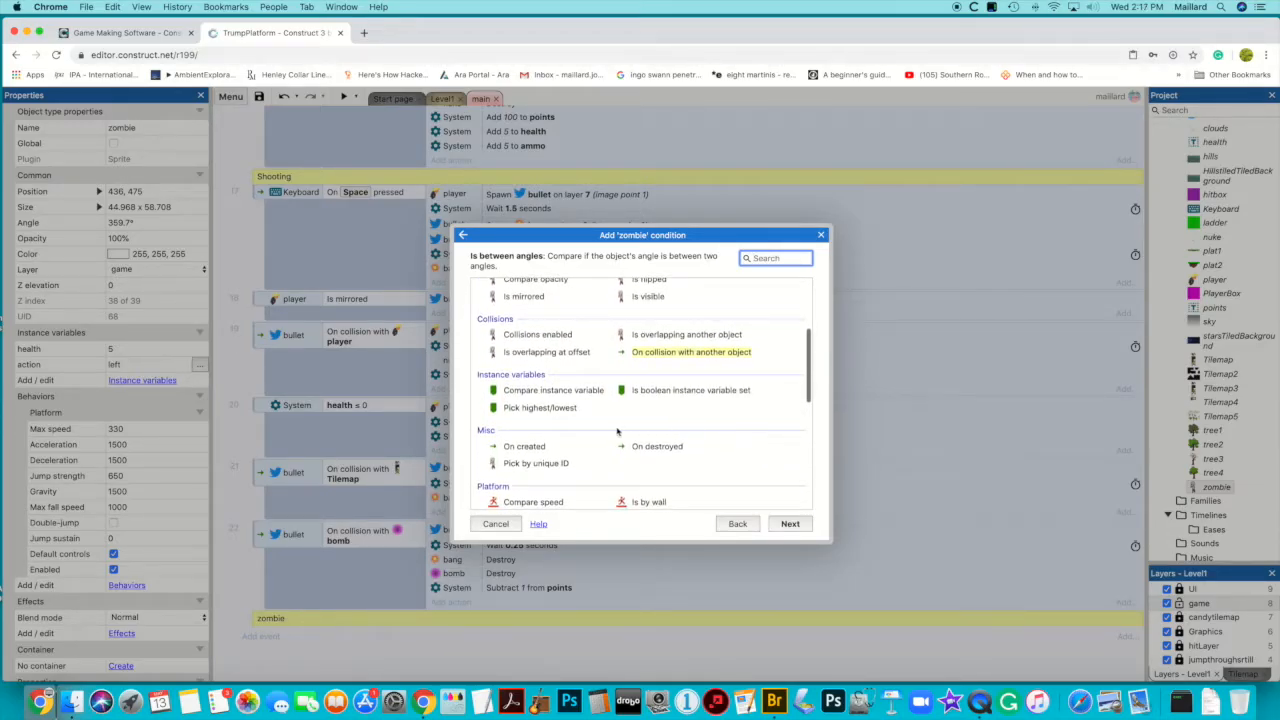
double_click(538, 392)
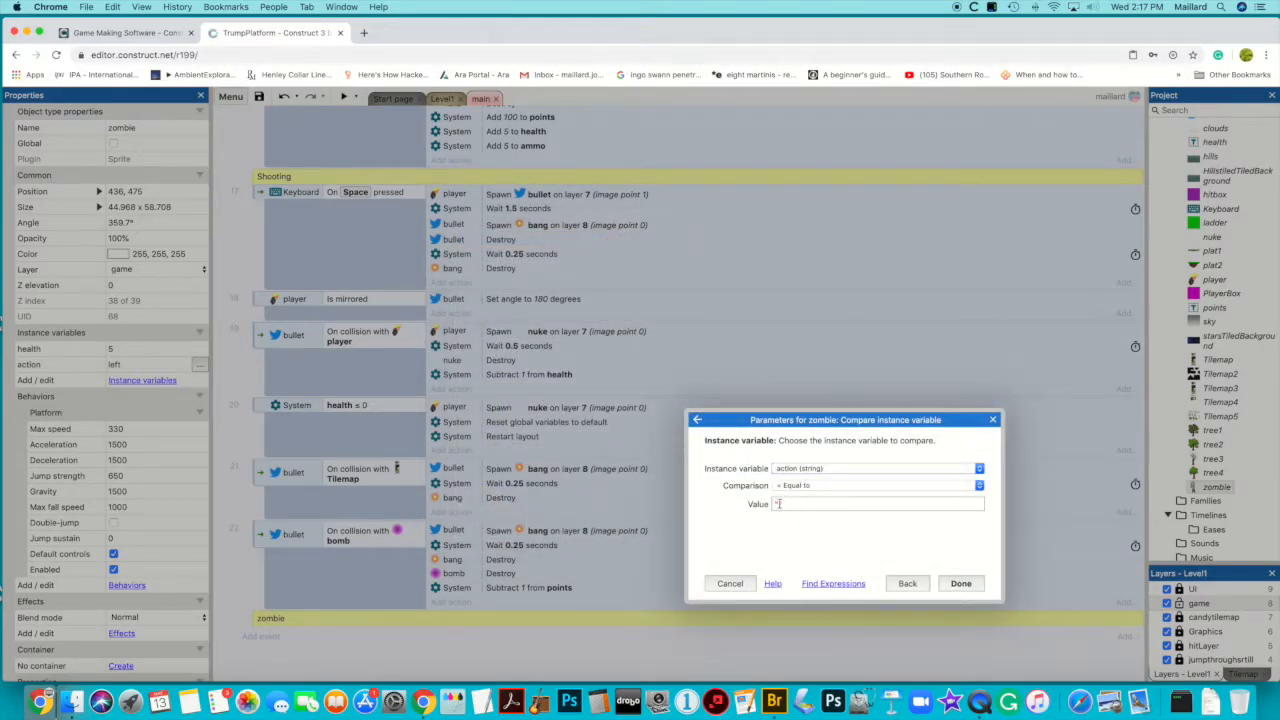
left_click(776, 504)
type("\"\"")
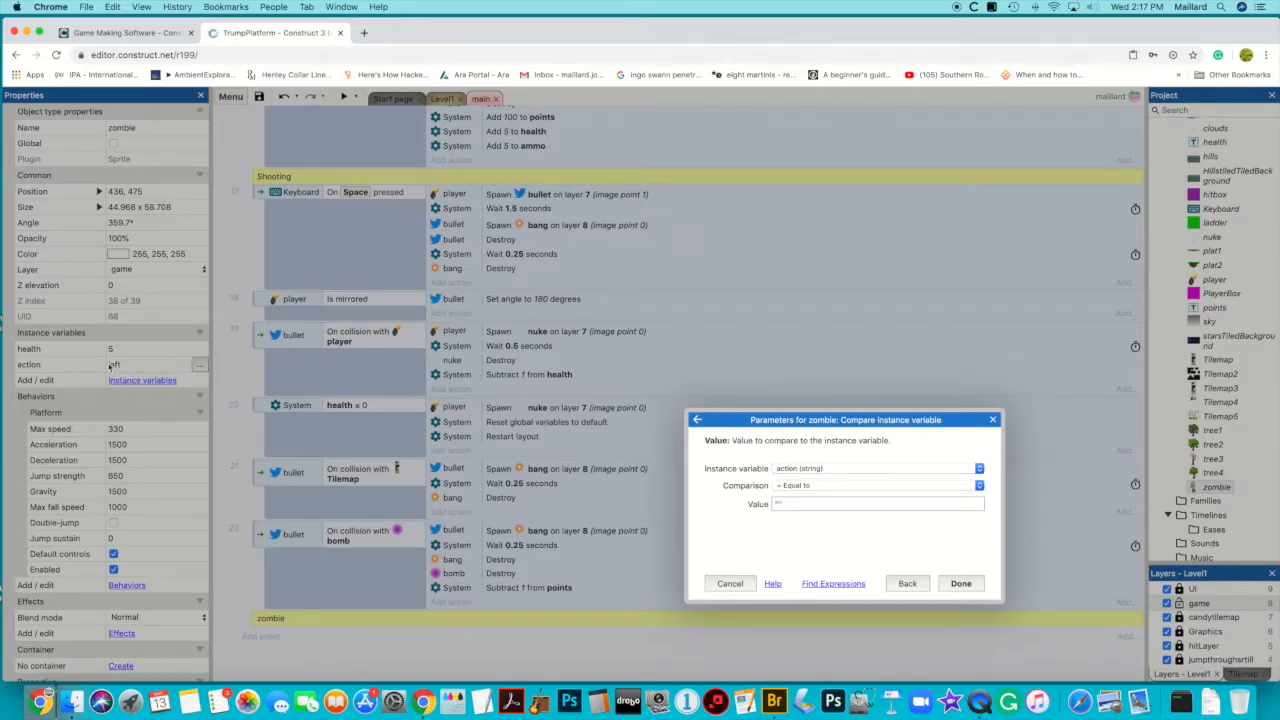
type("left")
left_click(961, 583)
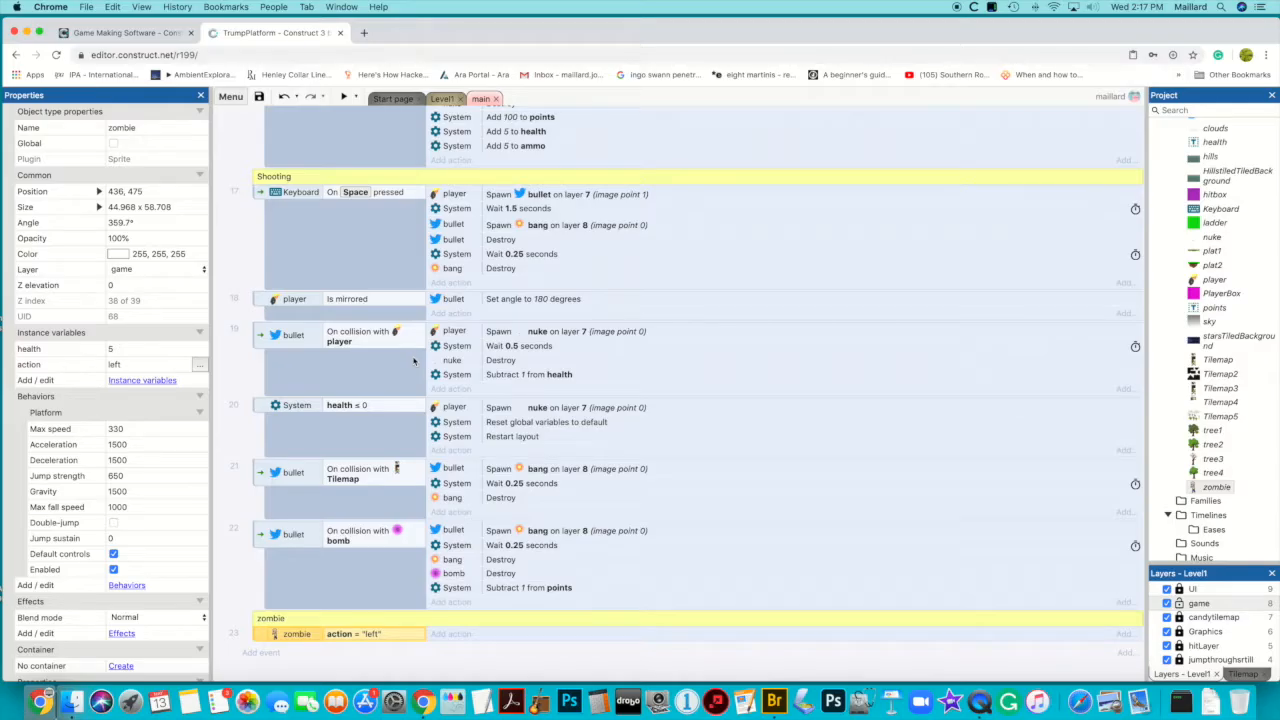
- Add a zombie action to the action = "left" event that simulates the Platform control Left
scroll(410, 370, "down", 1)
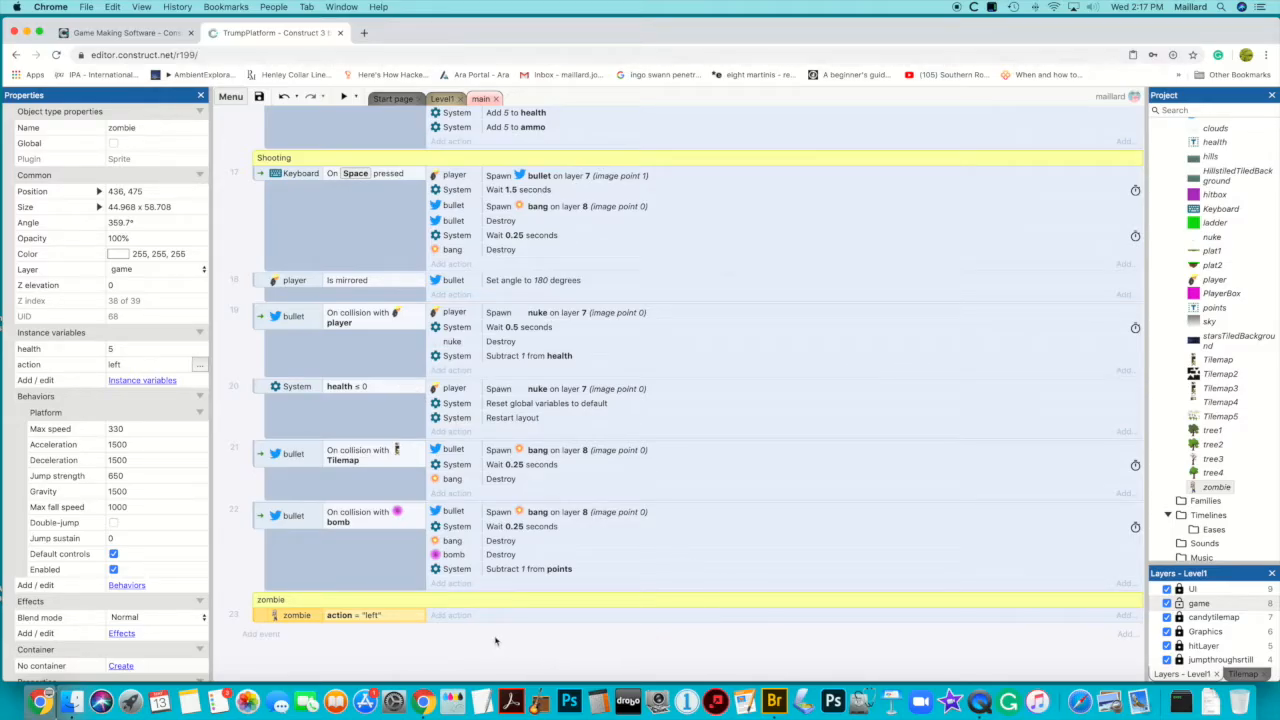
scroll(462, 639, "up", 1)
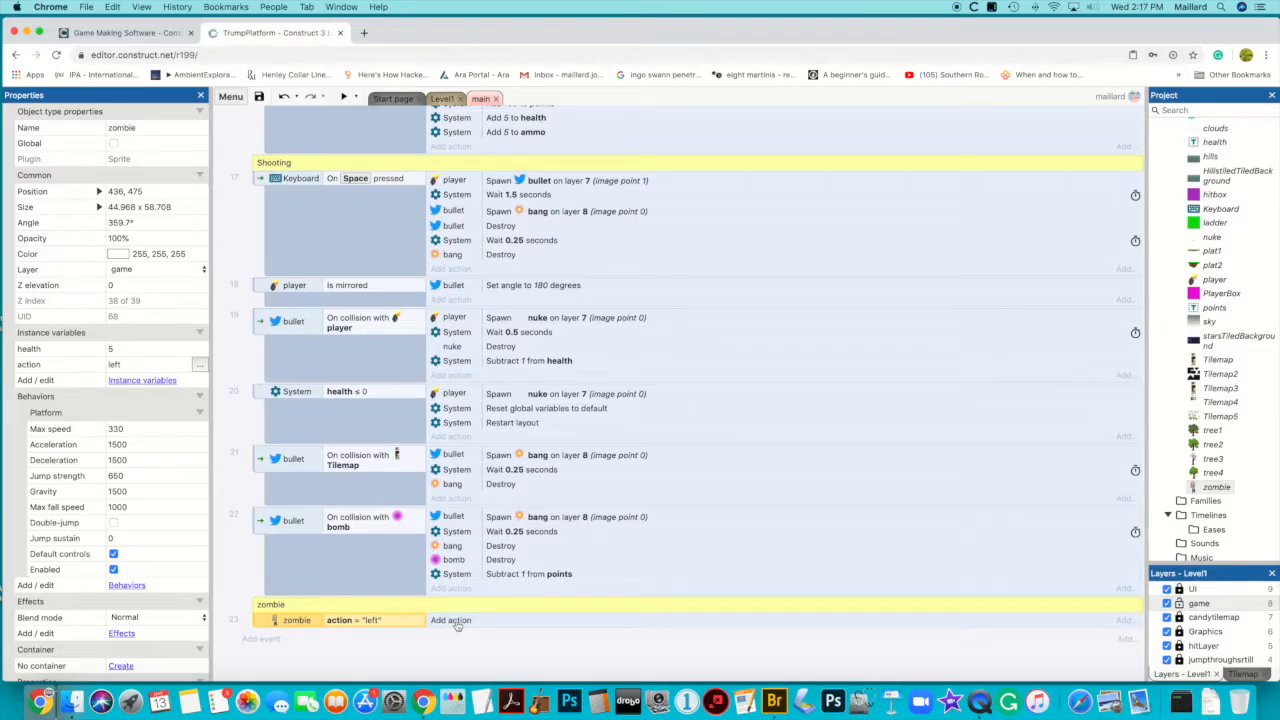
left_click(467, 621)
scroll(668, 462, "down", 3)
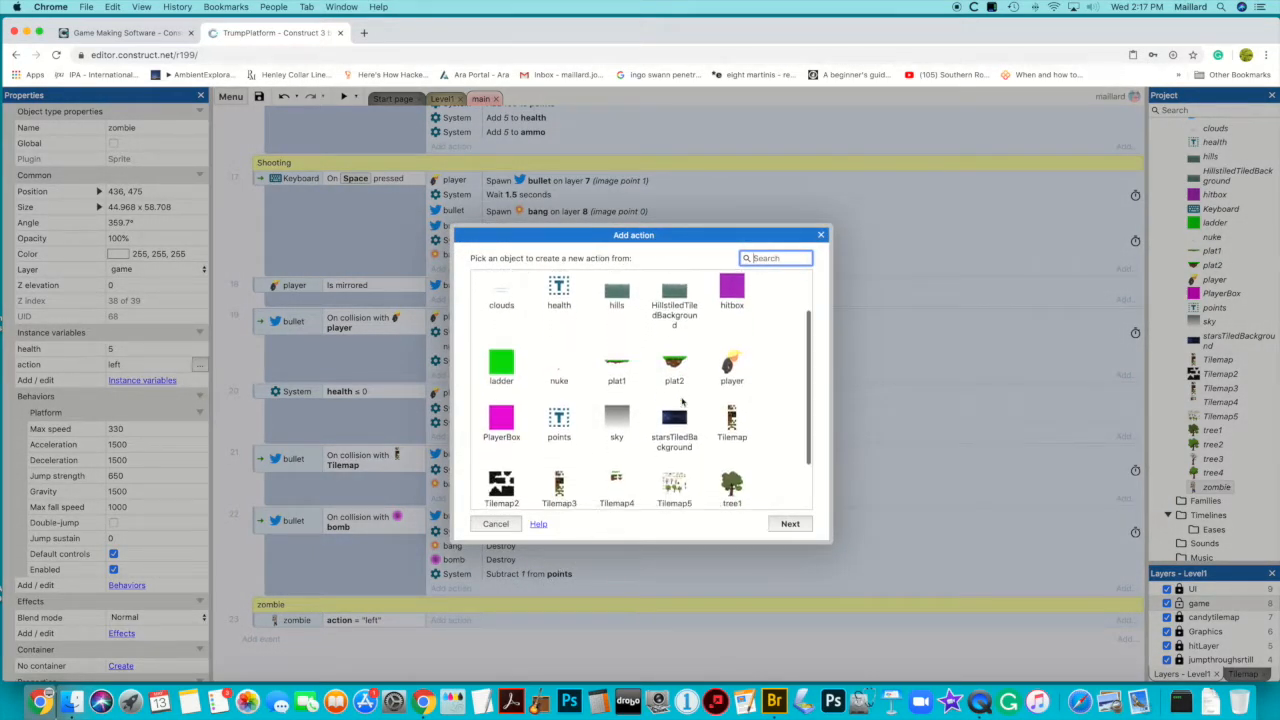
double_click(678, 476)
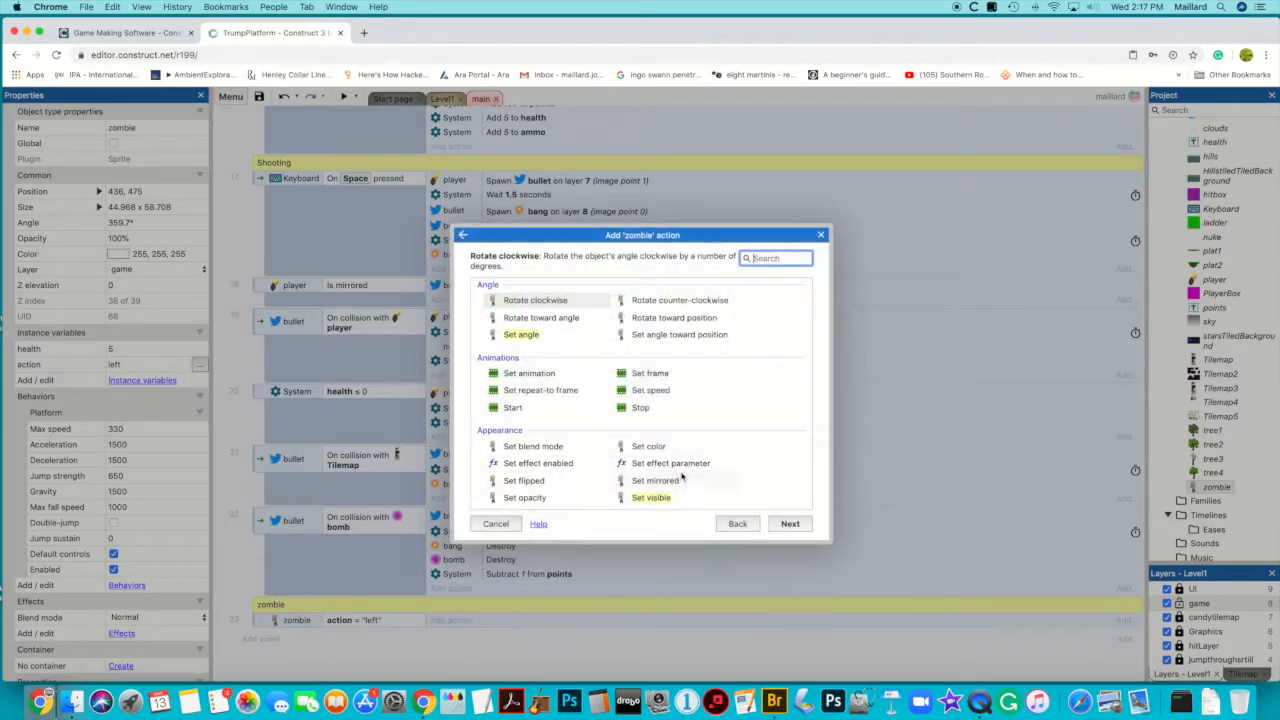
scroll(703, 429, "down", 10)
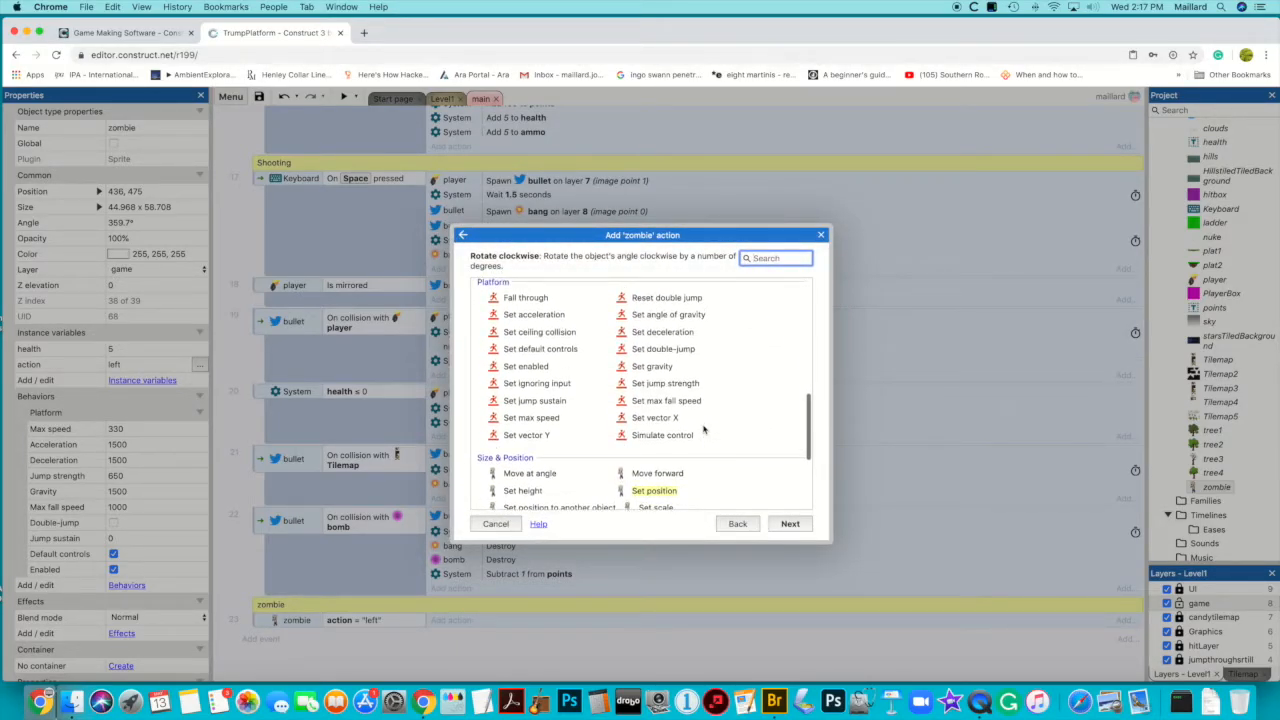
double_click(645, 437)
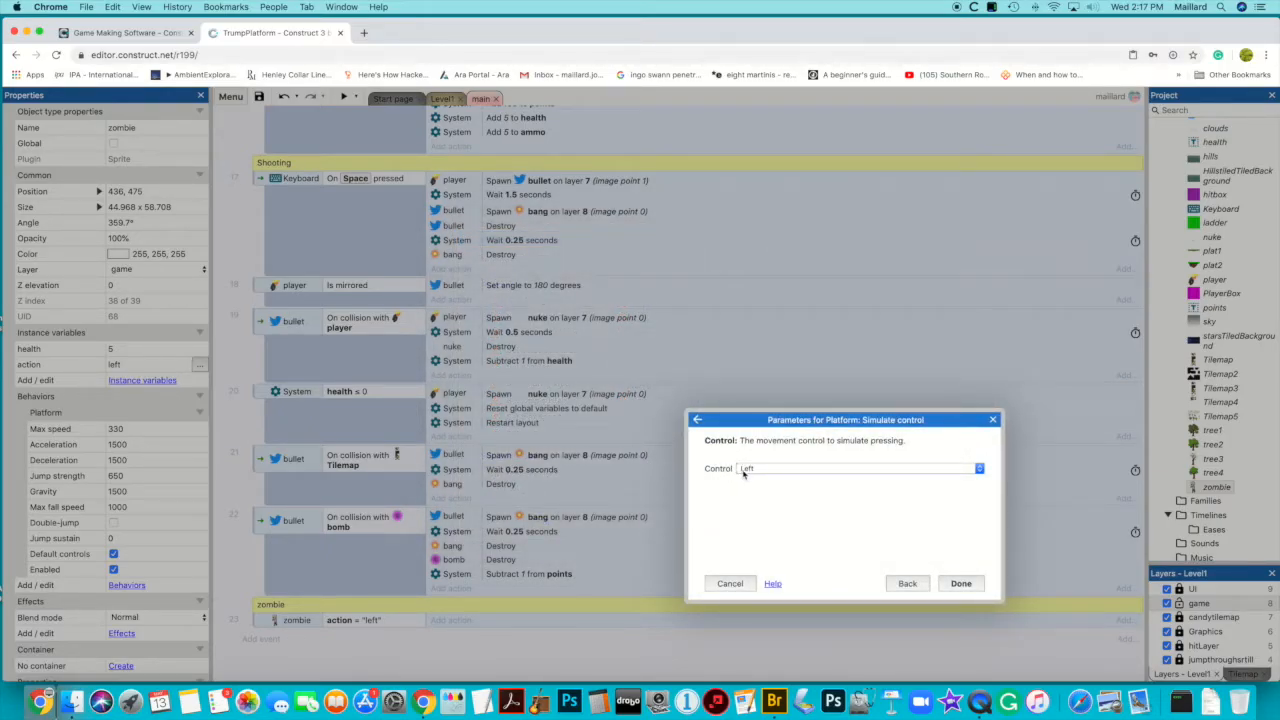
left_click(960, 583)
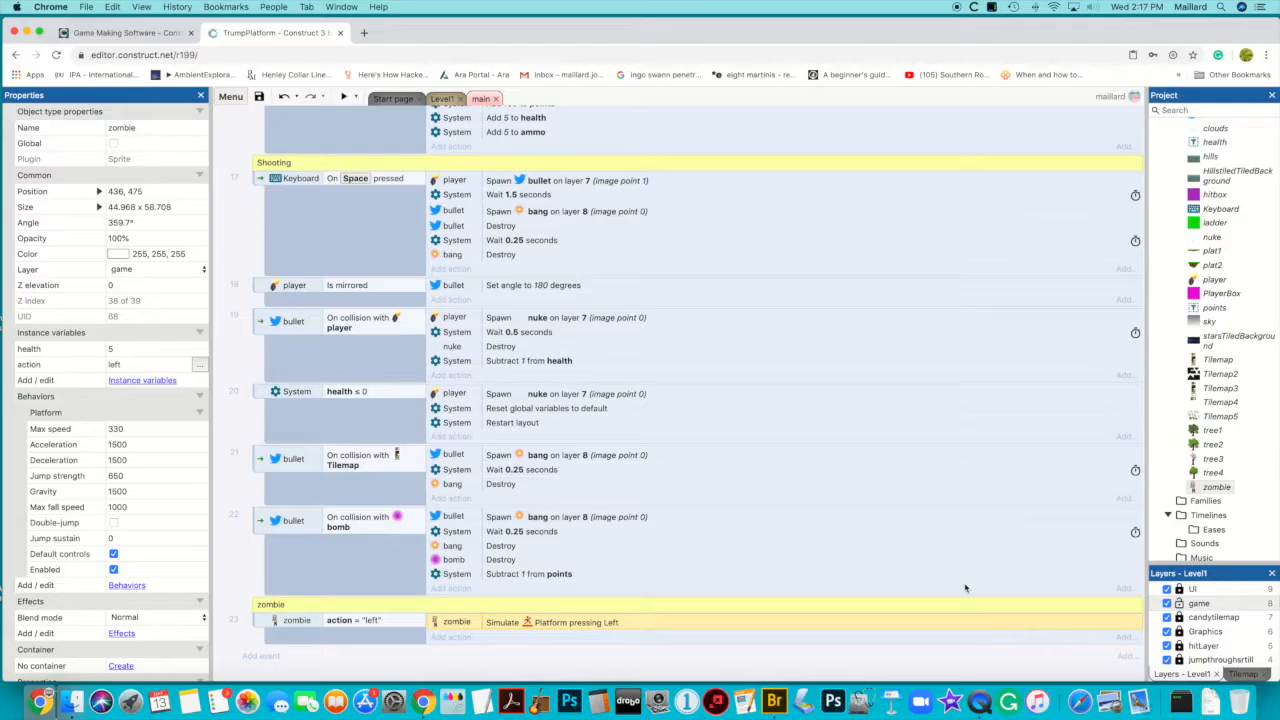
- Preview the game to check the zombie's simulated movement, and close the preview
left_click(343, 96)
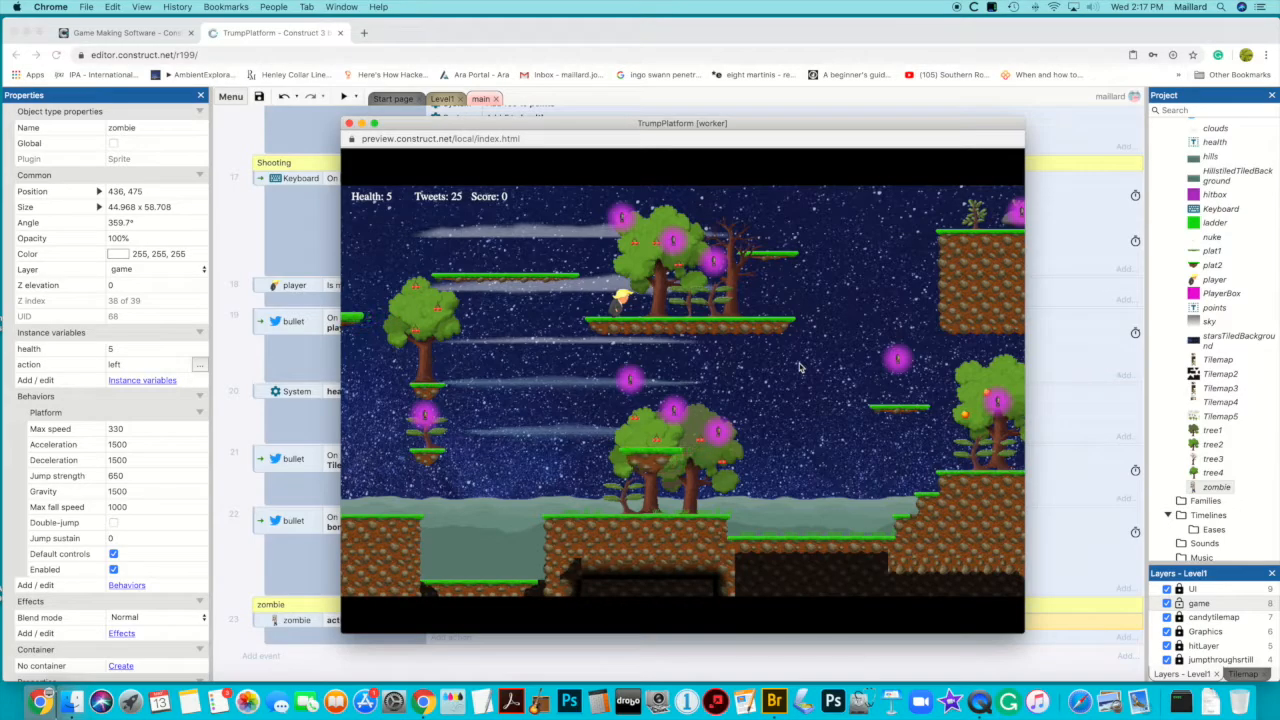
left_click(349, 123)
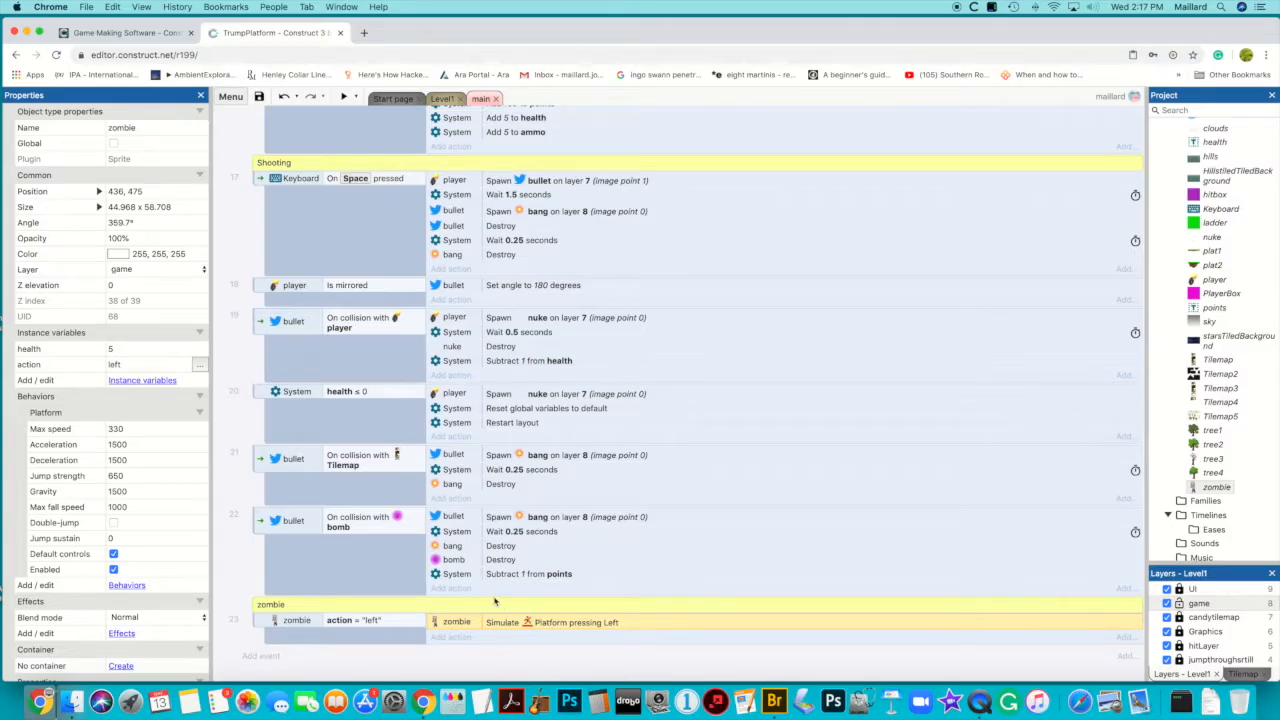
- Set the zombie's Platform behavior max speed to 100 and its acceleration to 100
left_click(141, 429)
left_click(142, 429)
key("super+a")
type("100")
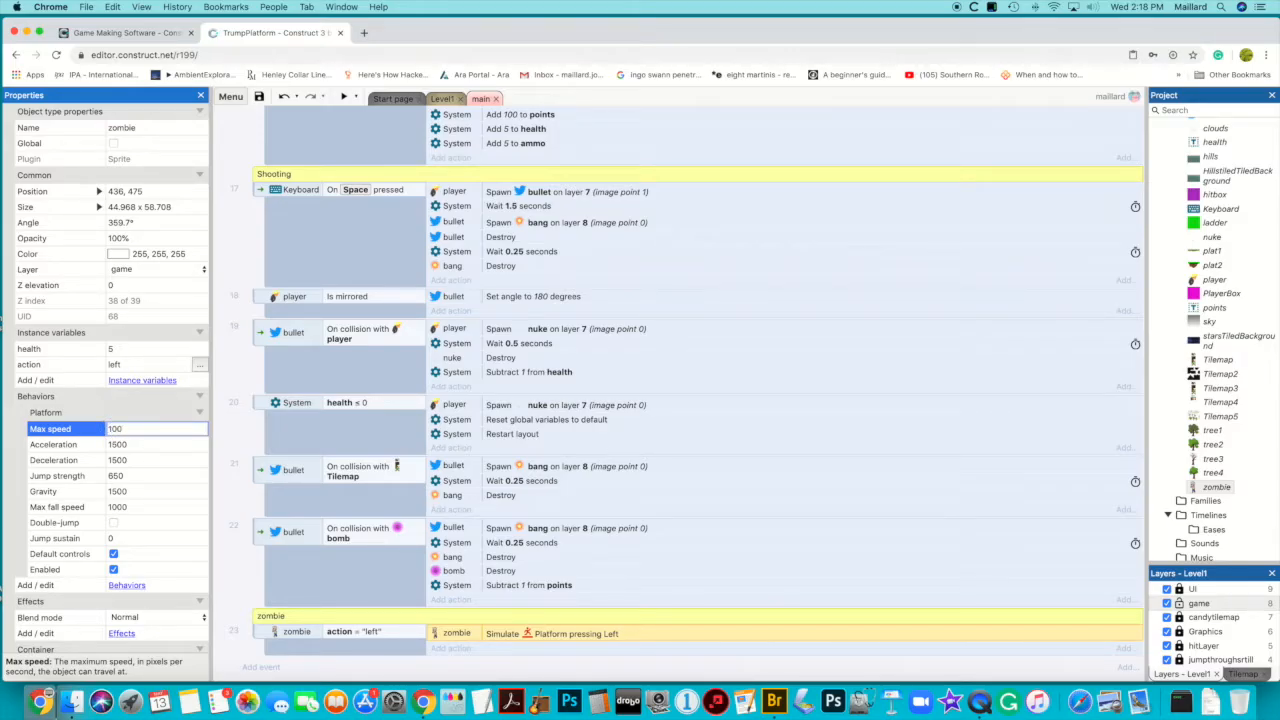
left_click(135, 446)
type("100")
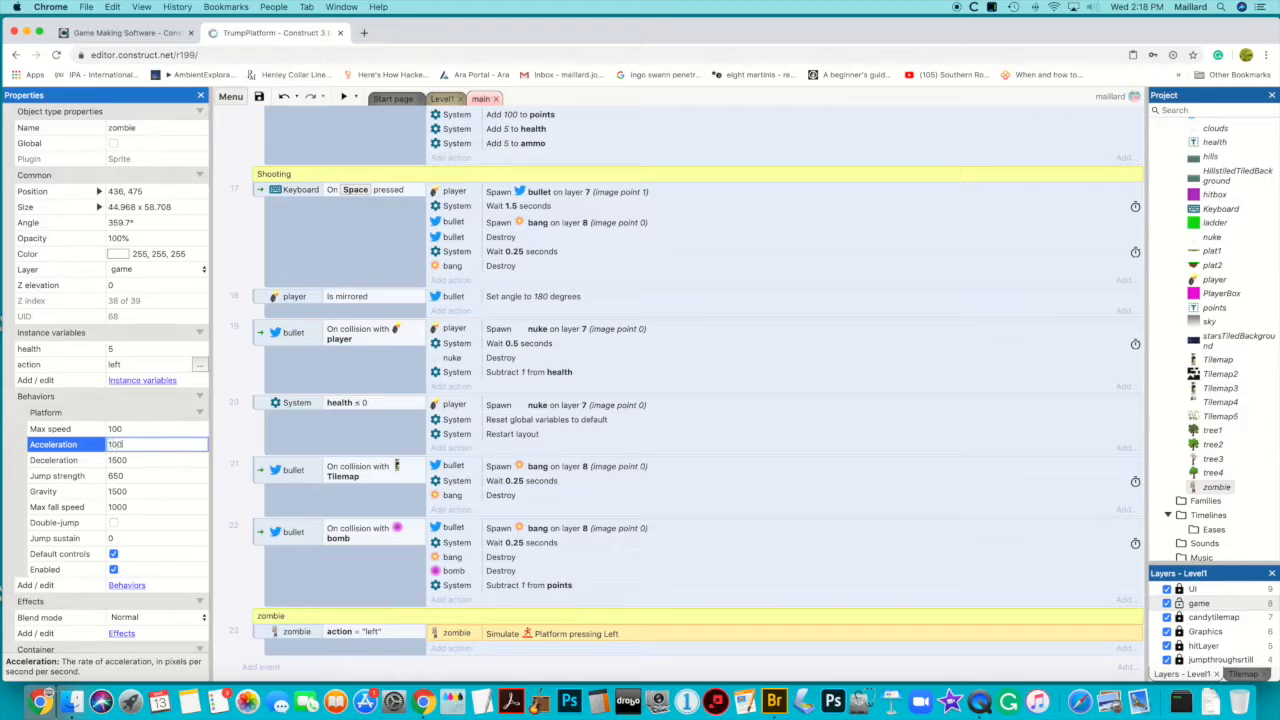
- Look through the zombie's remaining Platform properties and turn off its default controls
left_click(142, 460)
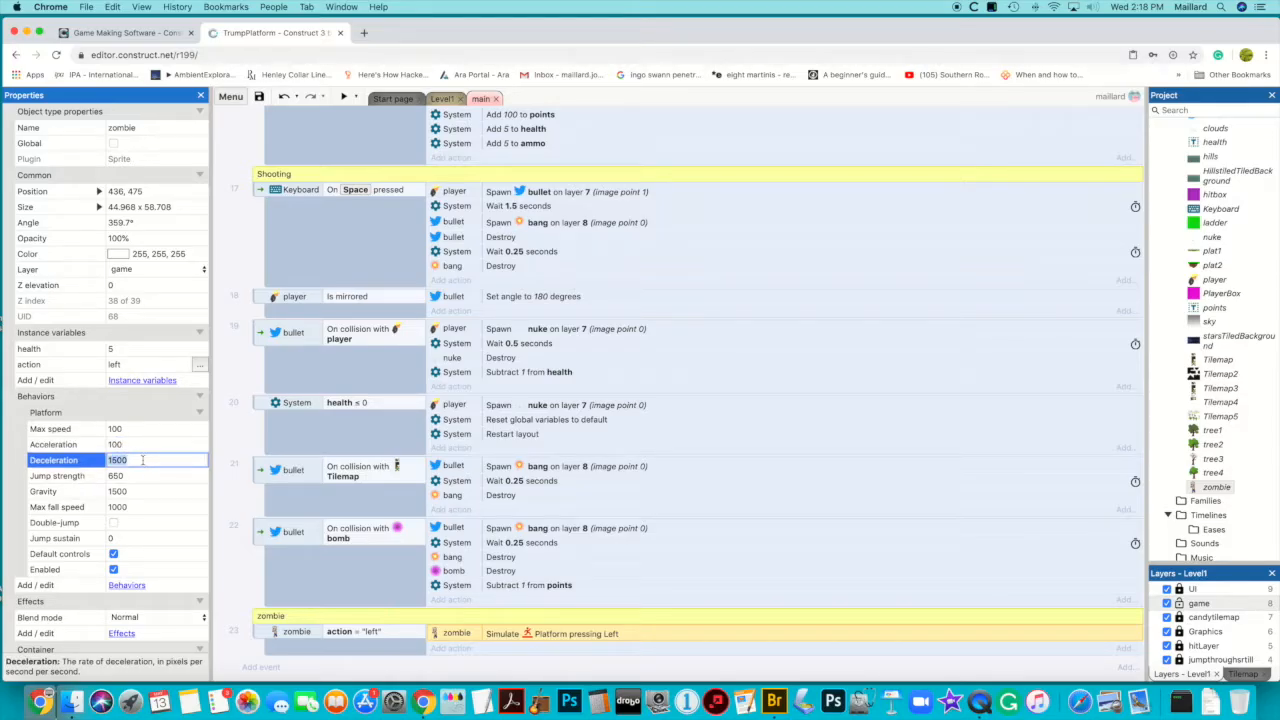
type("1")
left_click(136, 476)
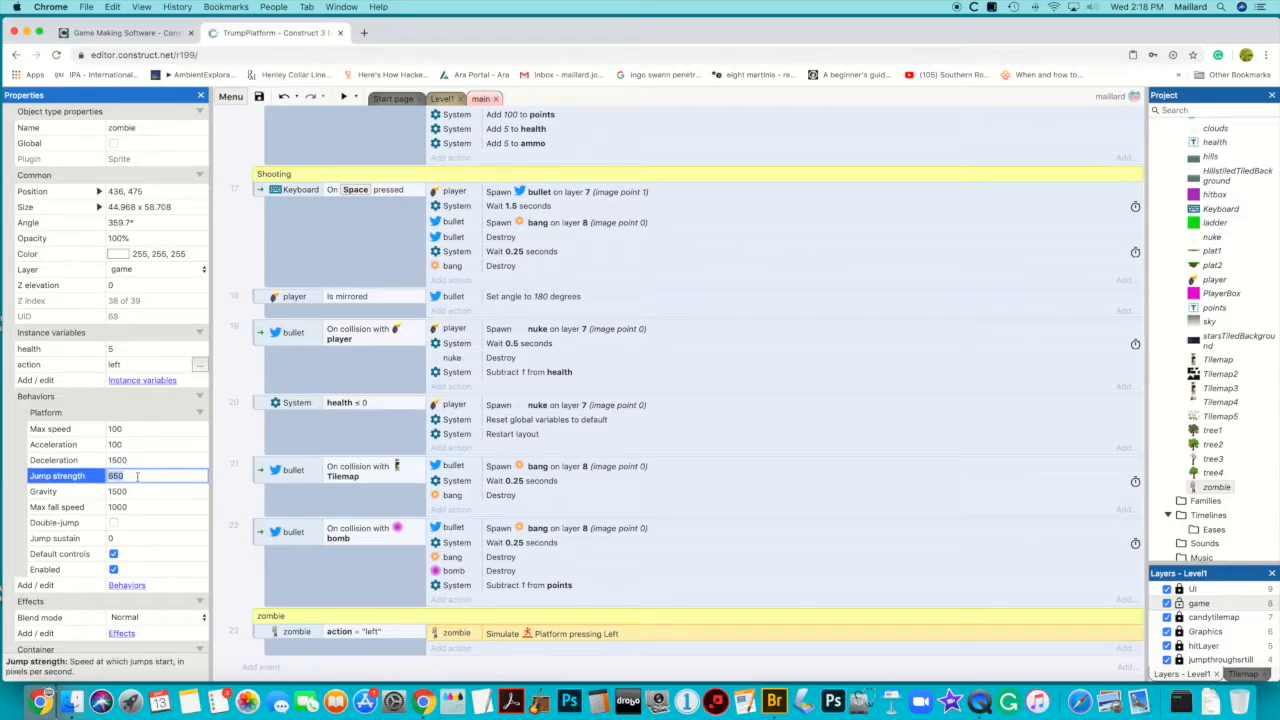
left_click(135, 491)
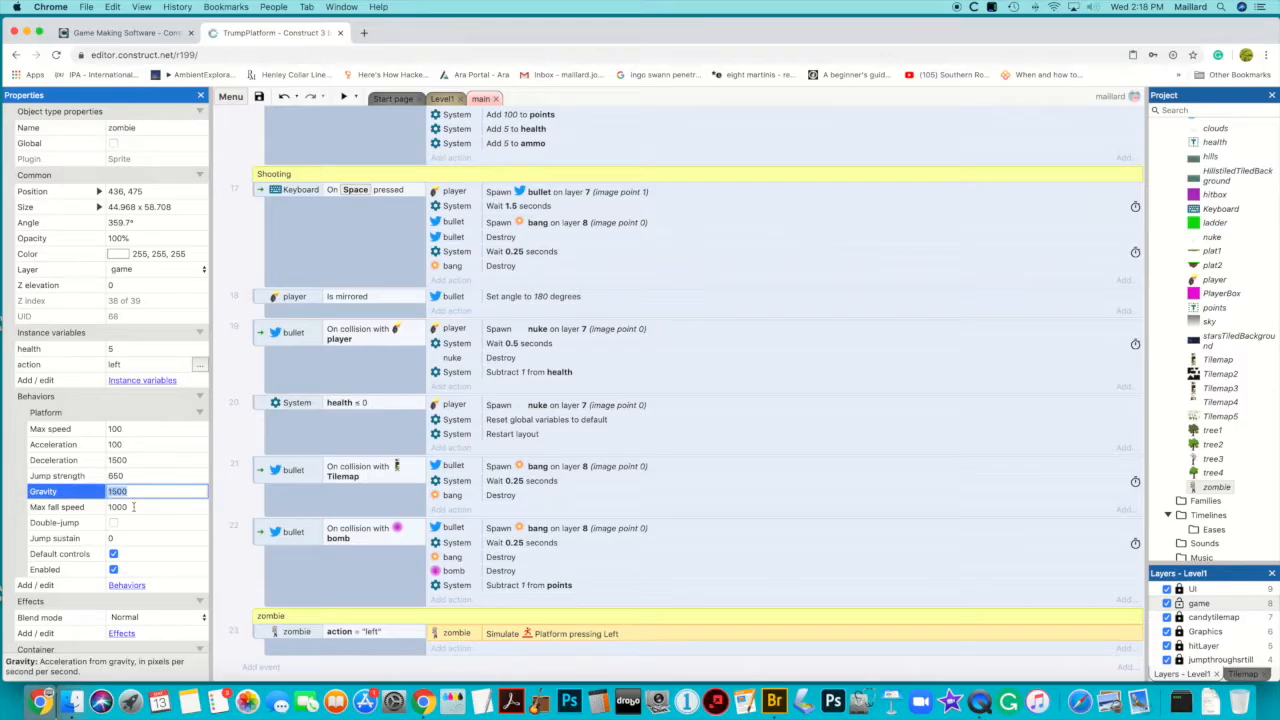
left_click(134, 507)
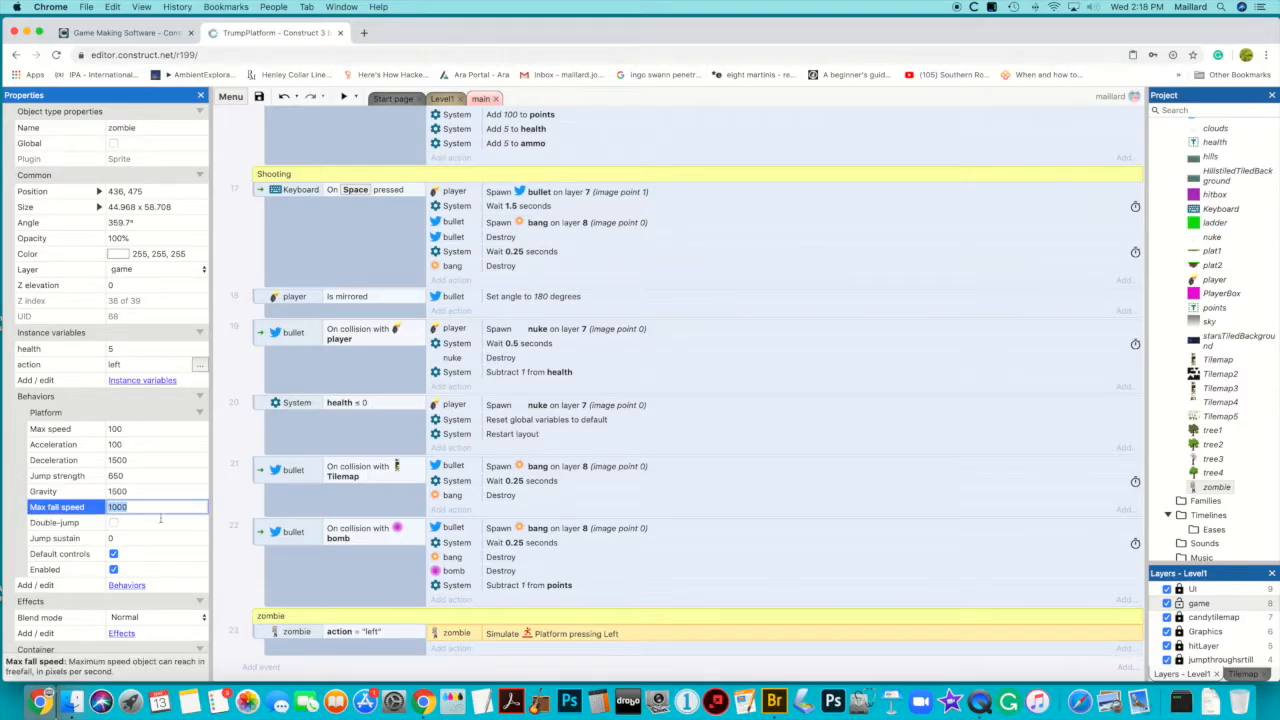
left_click(113, 556)
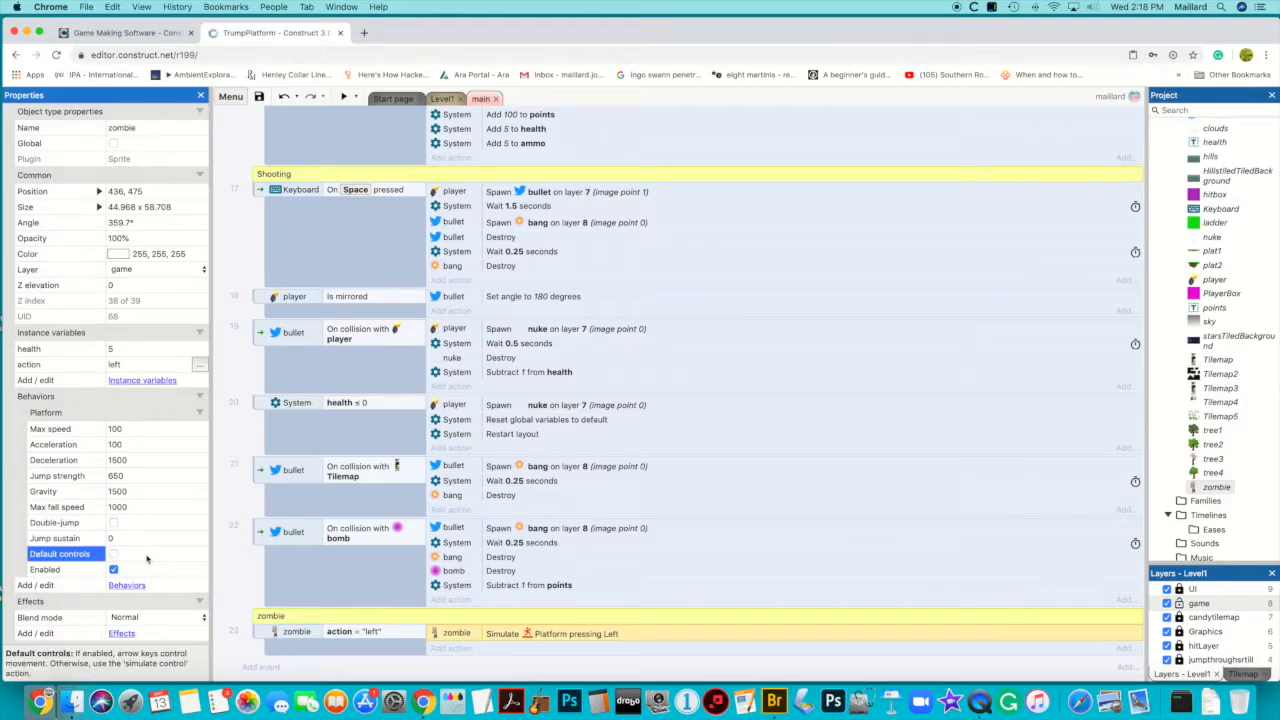
- Preview the game with the slower zombie and disabled default controls, and close the preview
left_click(344, 96)
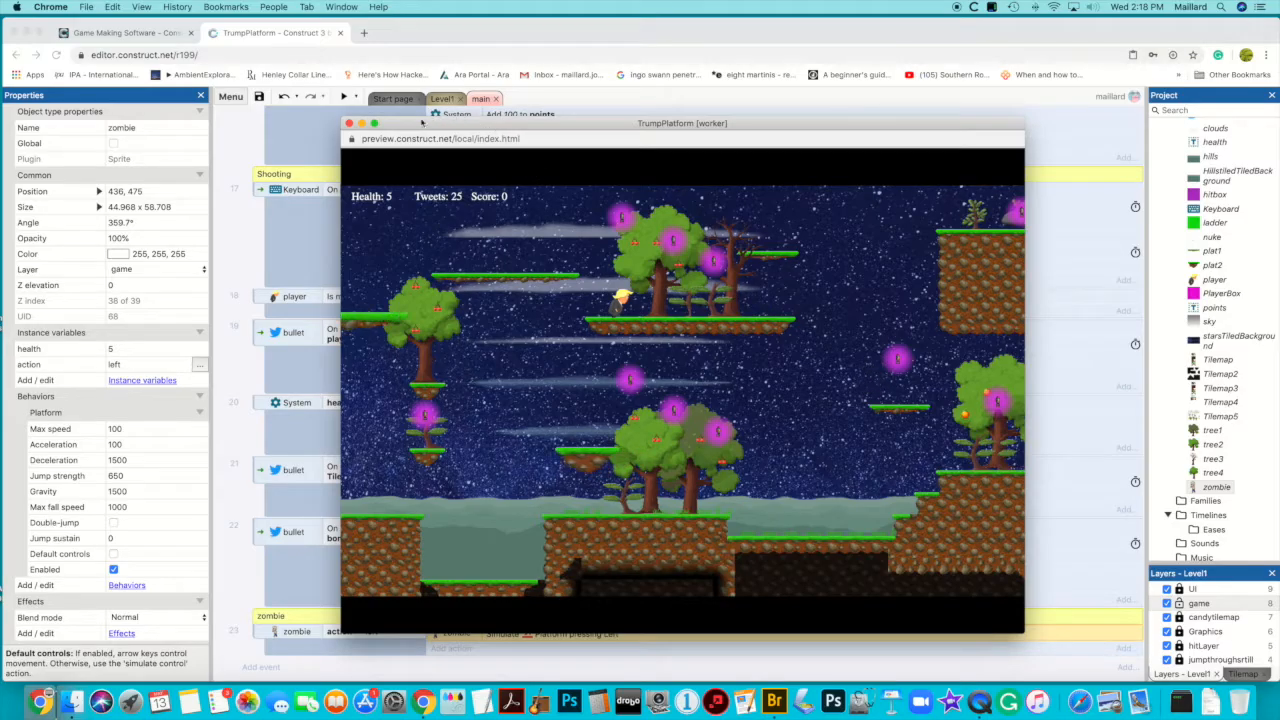
left_click(350, 123)
- Duplicate the zombie's action = "left" event and change the copy's comparison value to "right"
scroll(498, 530, "down", 1)
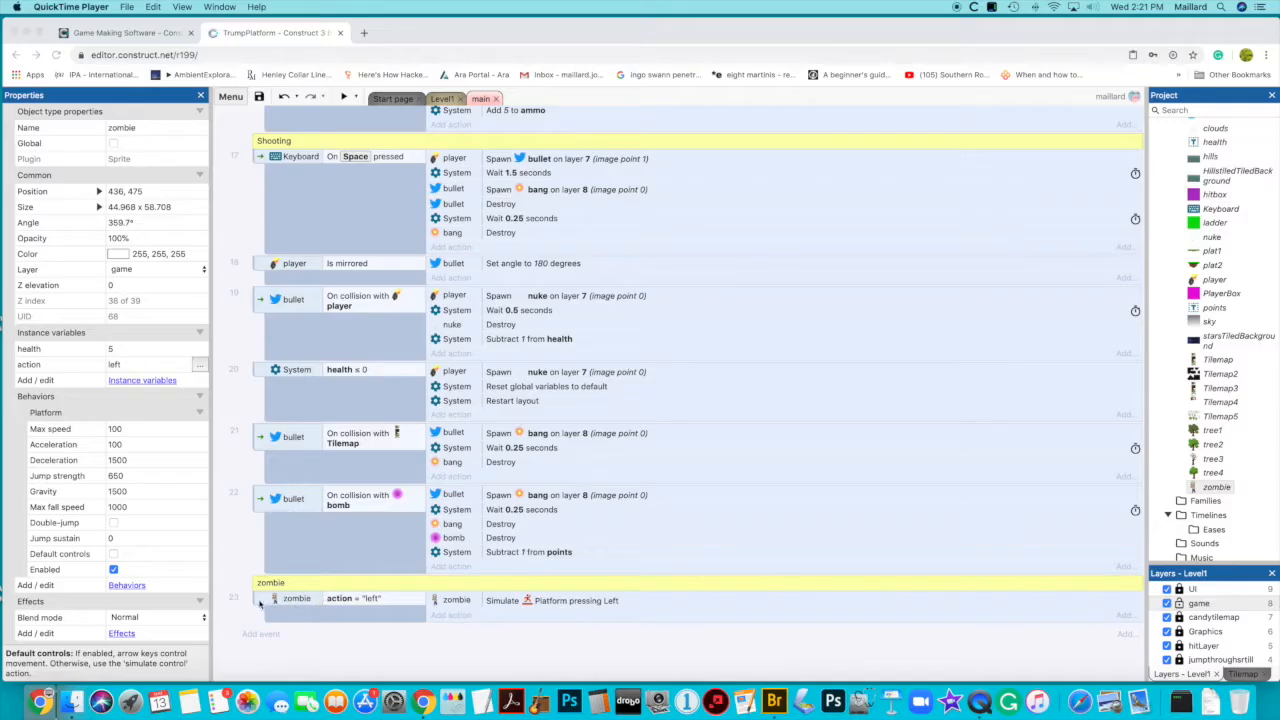
left_click(260, 601)
left_click(265, 601)
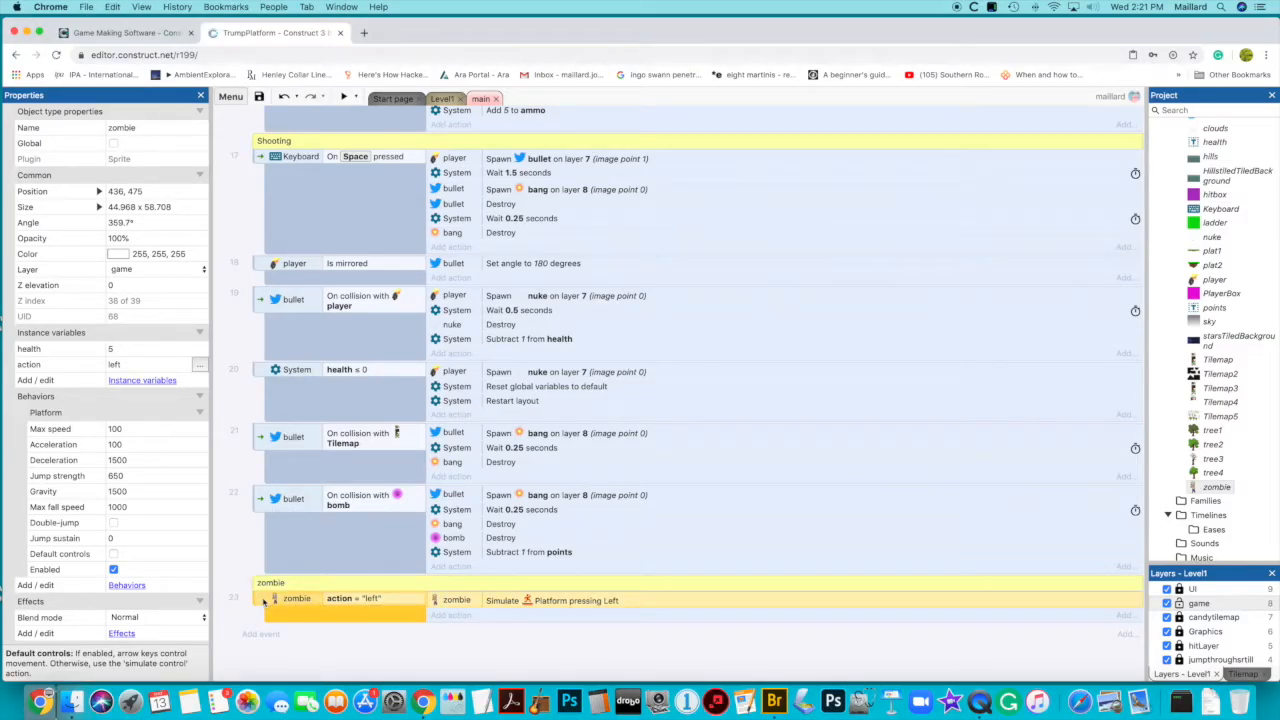
key("super+c")
key("super+v")
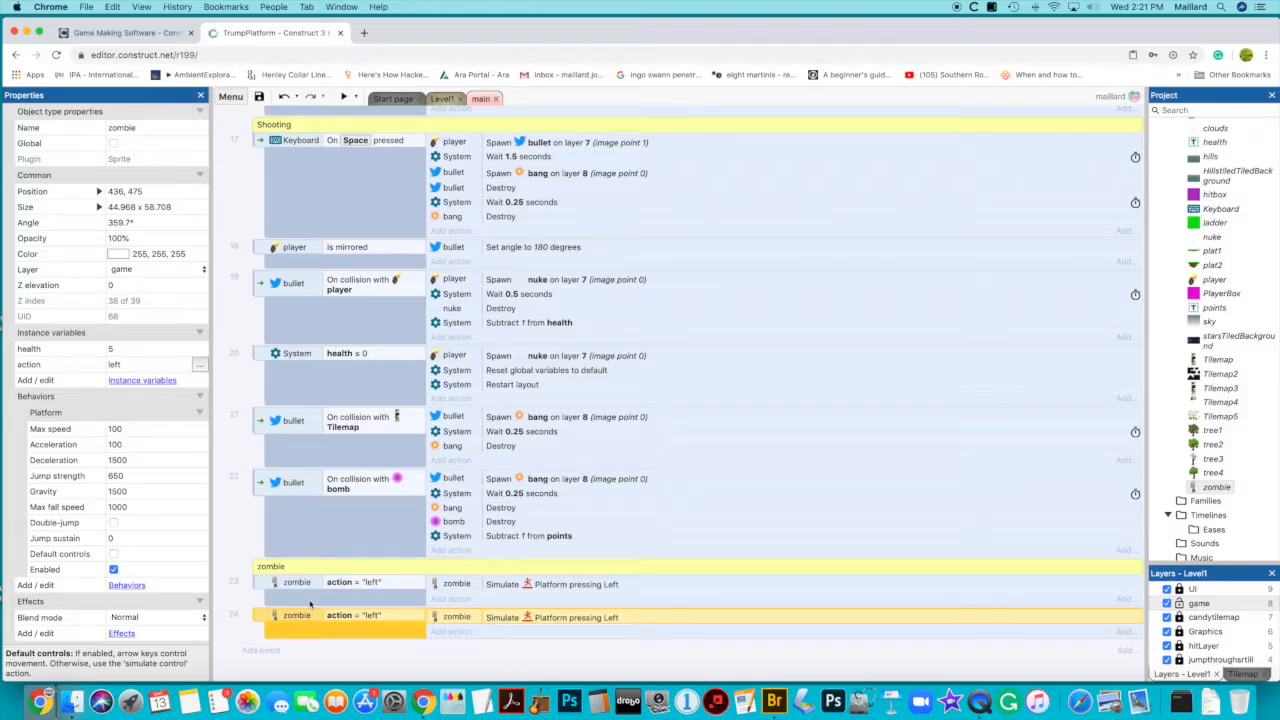
double_click(372, 619)
left_click_drag(791, 504, 778, 506)
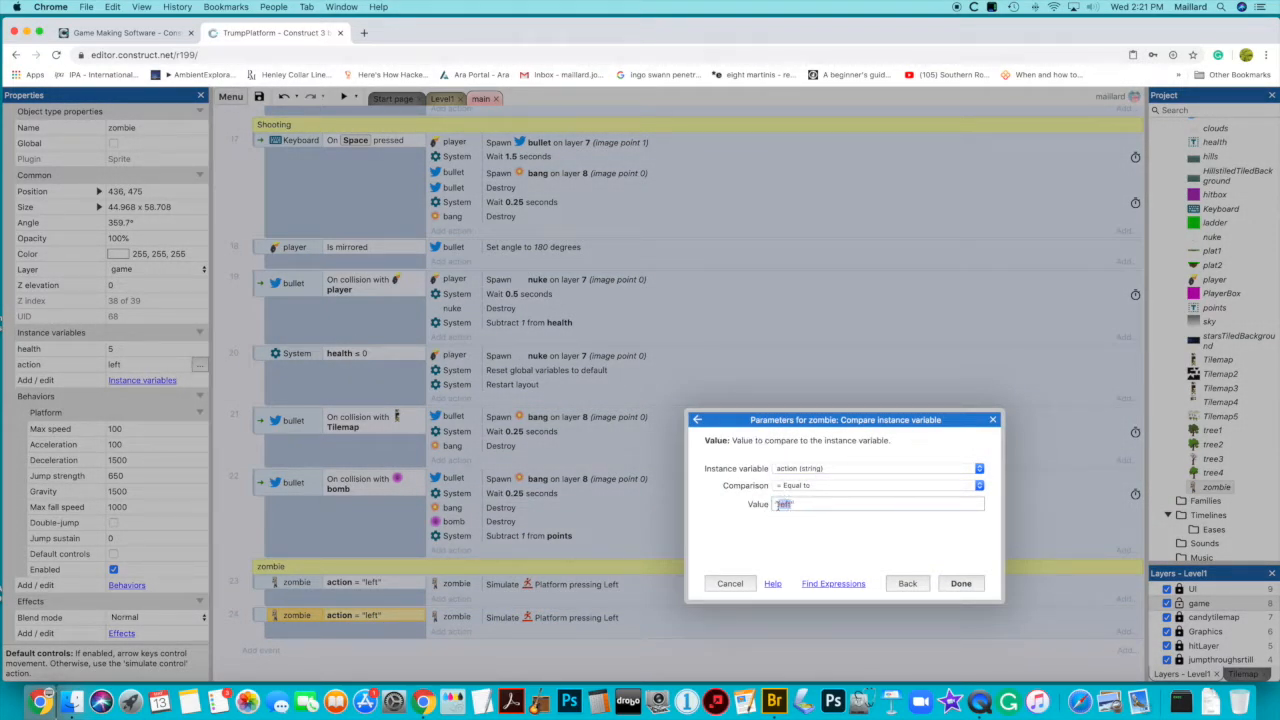
type("righ")
left_click(960, 584)
- Change the simulated Platform control in the action = "right" event to Right
double_click(455, 617)
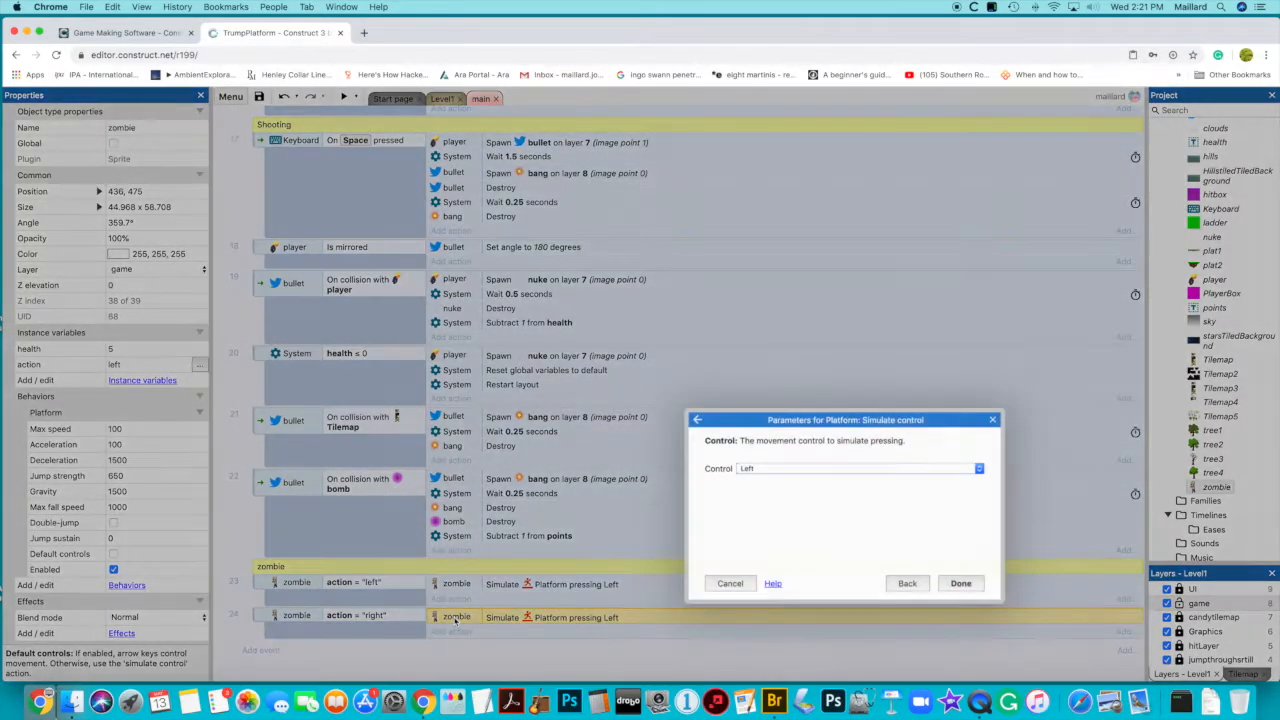
left_click(766, 470)
left_click(768, 478)
left_click(960, 583)
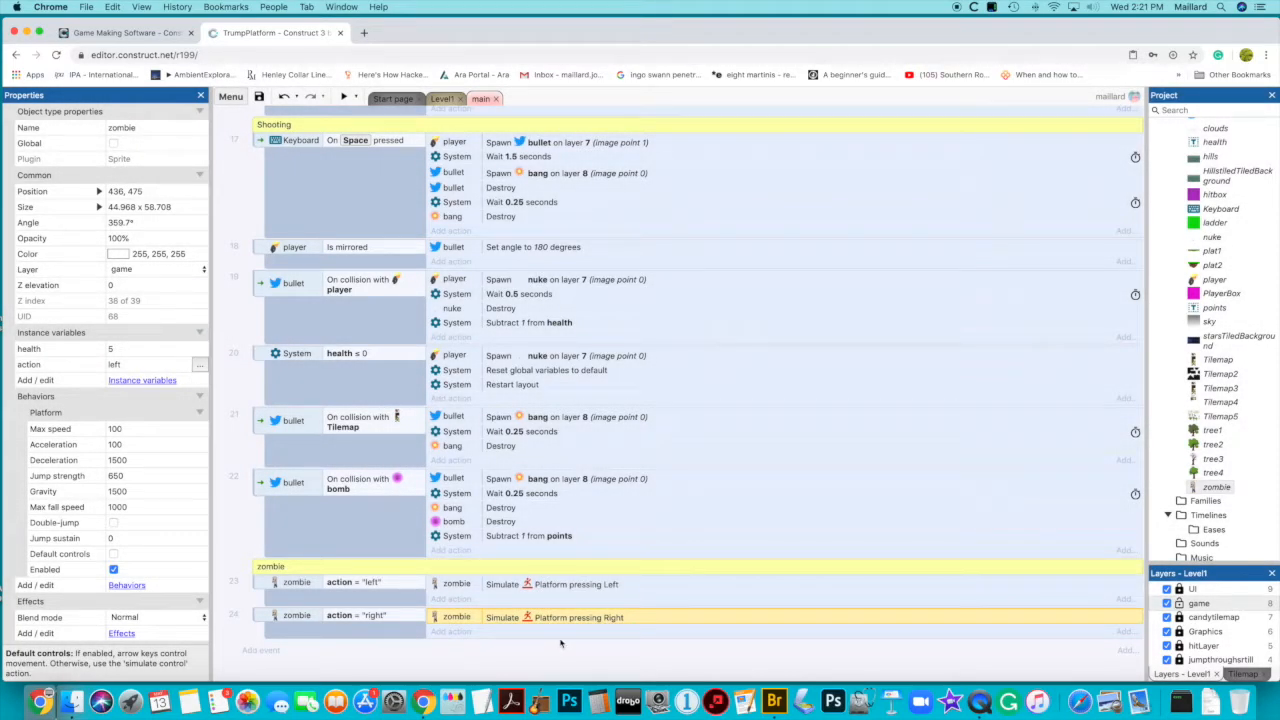
- Add a zombie Set mirrored action with state Not mirrored to the action = "left" event
scroll(629, 574, "down", 1)
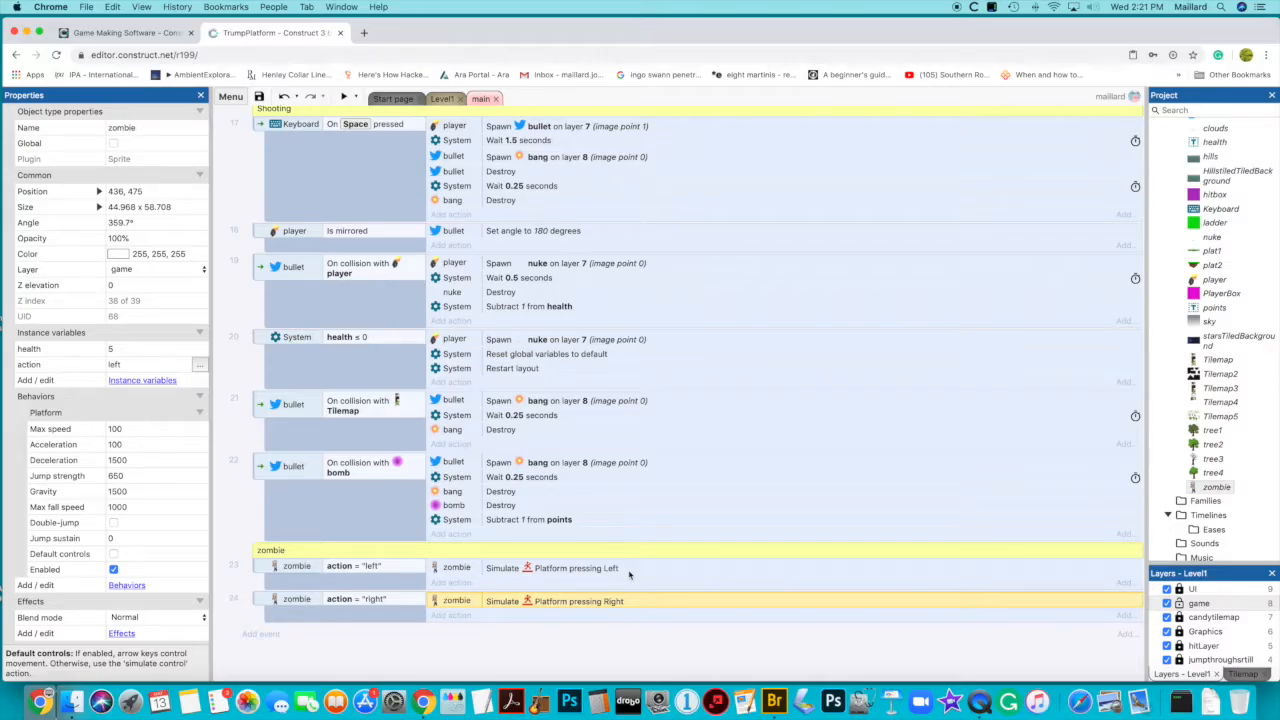
left_click(440, 583)
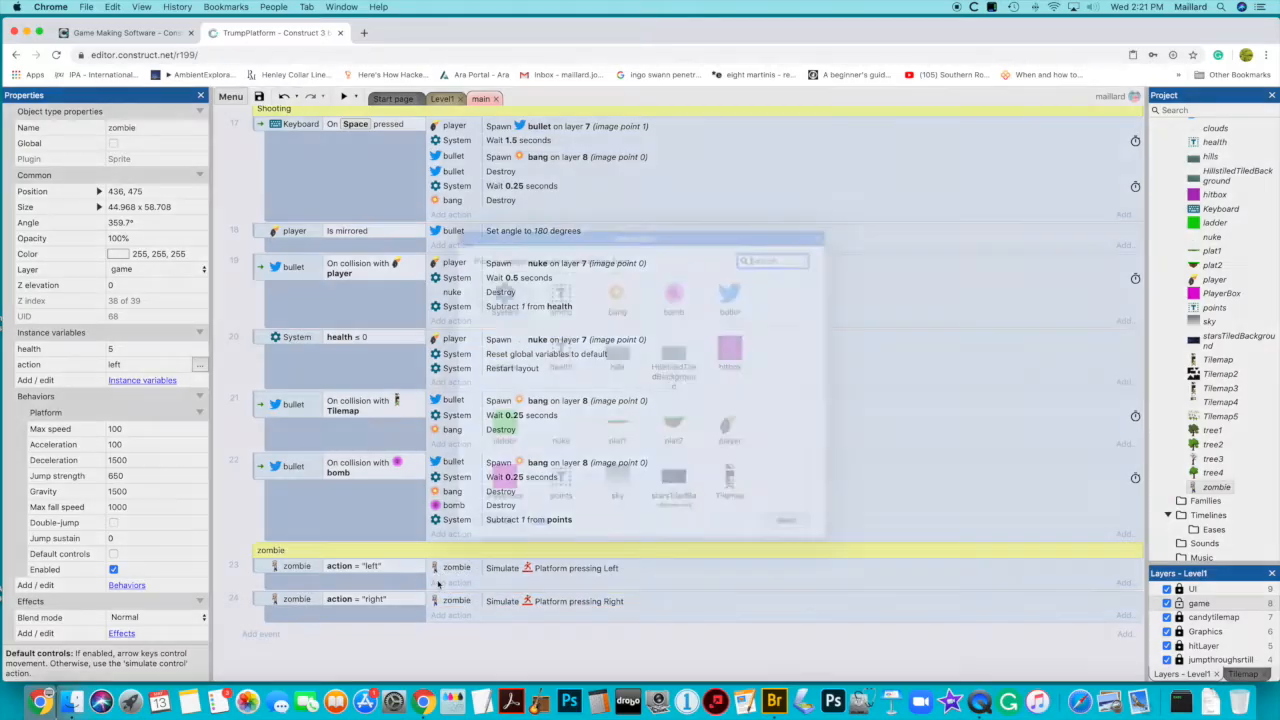
scroll(725, 429, "down", 3)
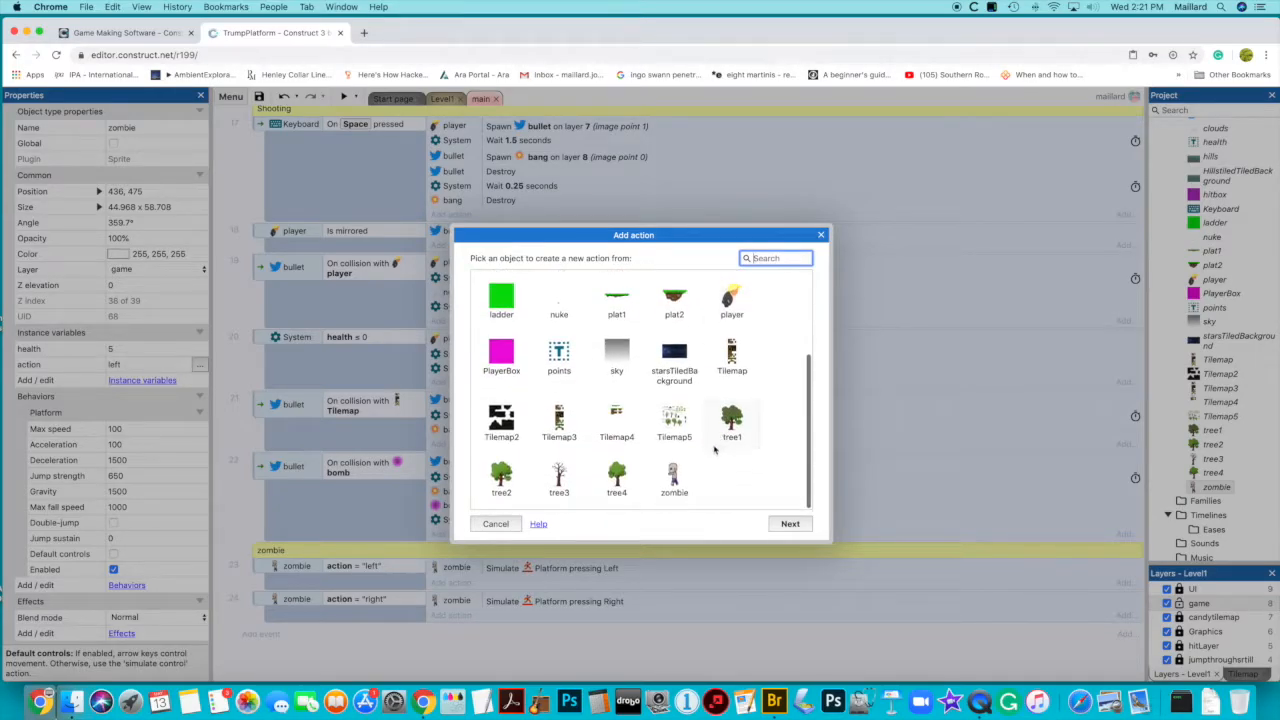
double_click(674, 478)
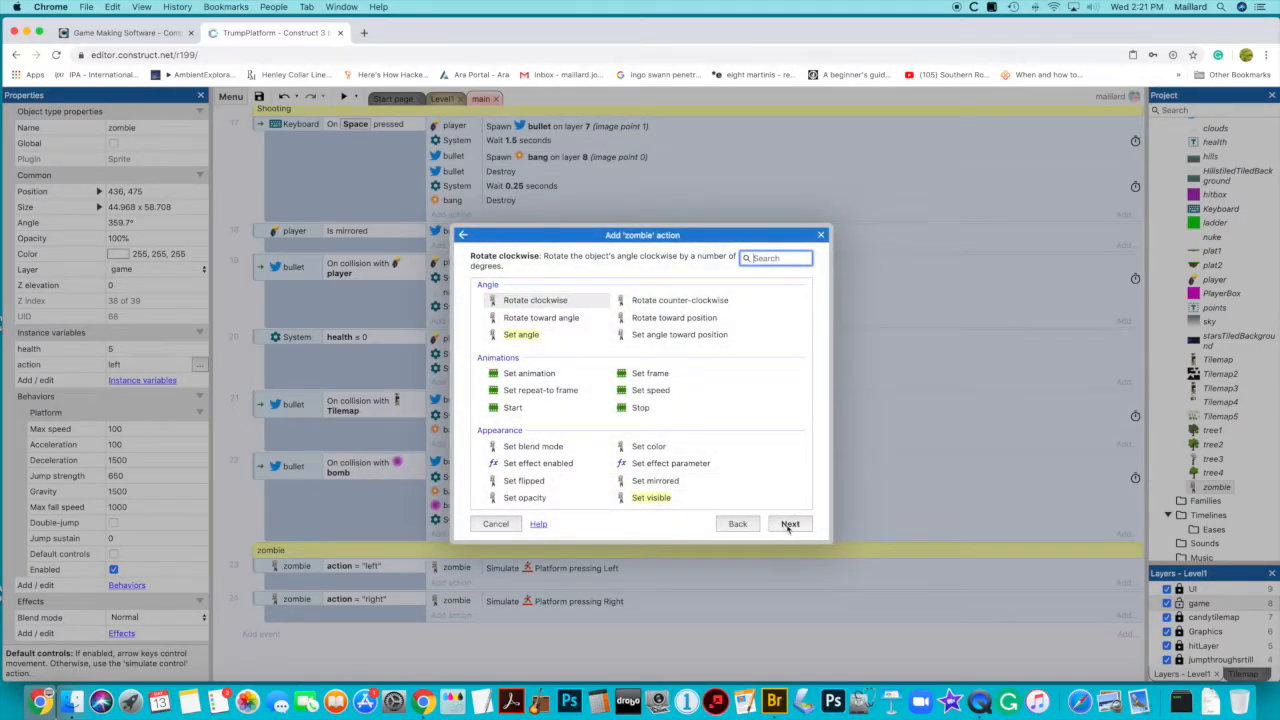
double_click(660, 482)
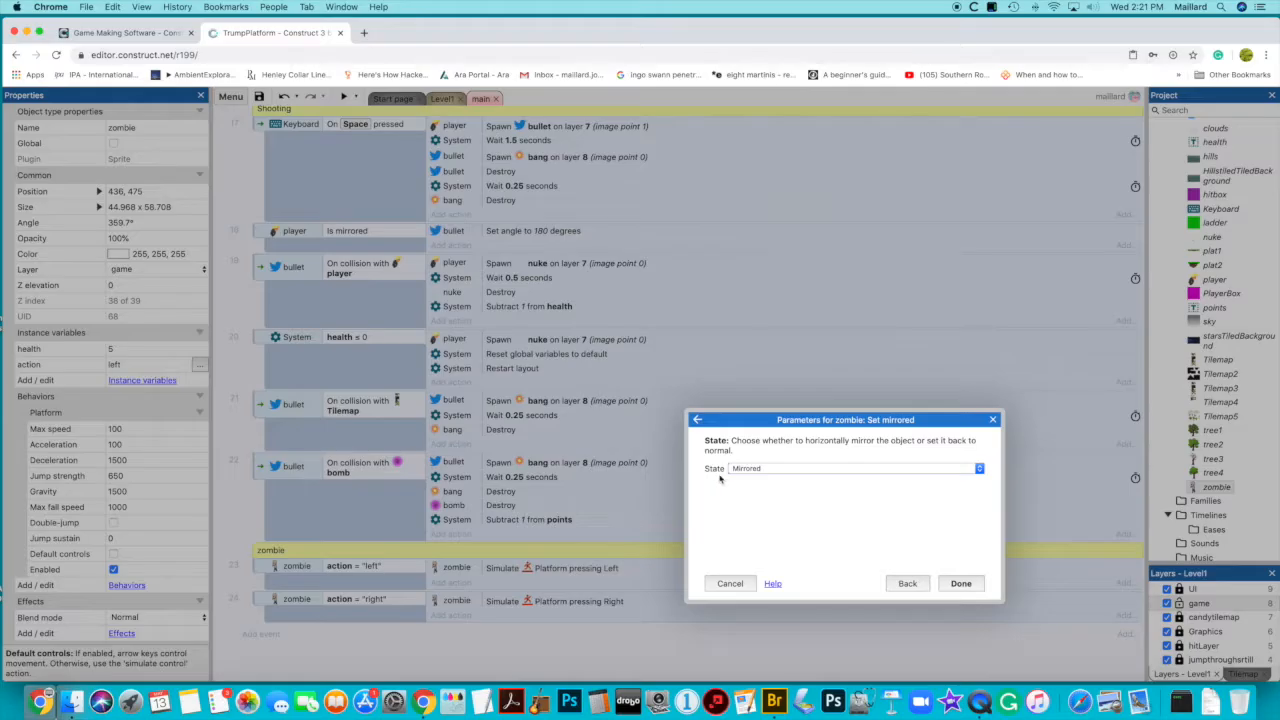
left_click(775, 469)
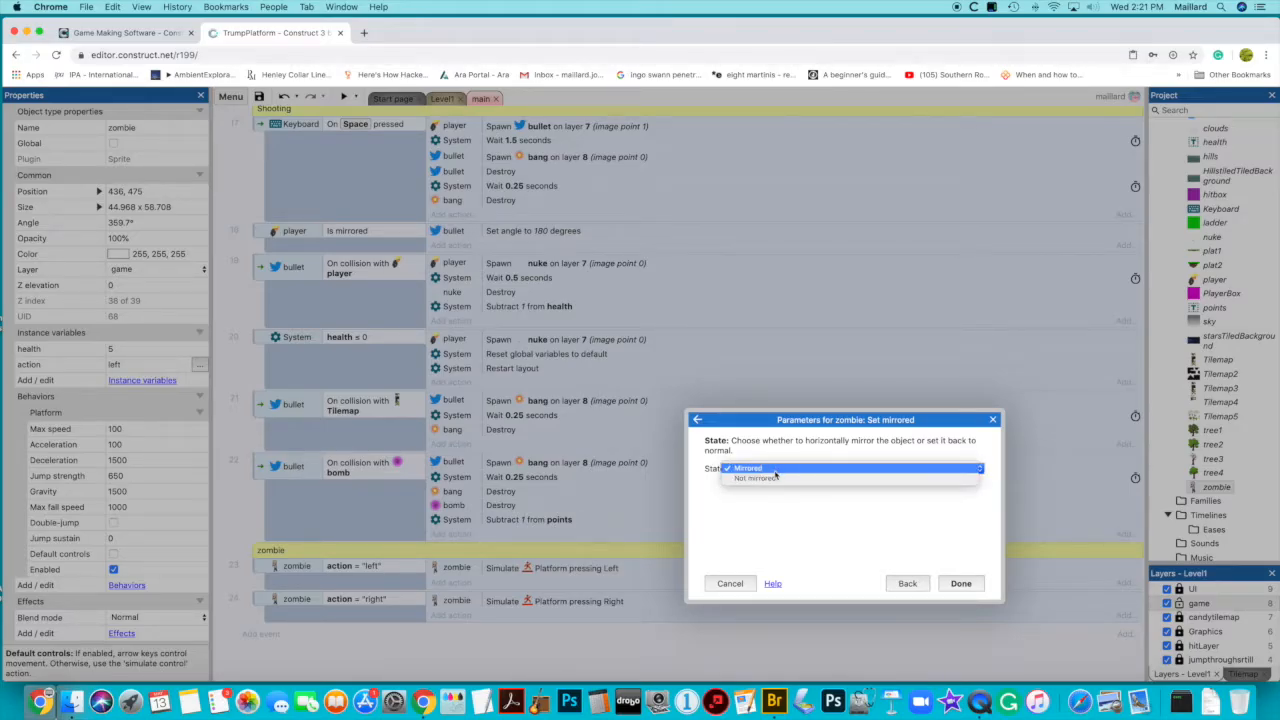
left_click(757, 478)
left_click(961, 583)
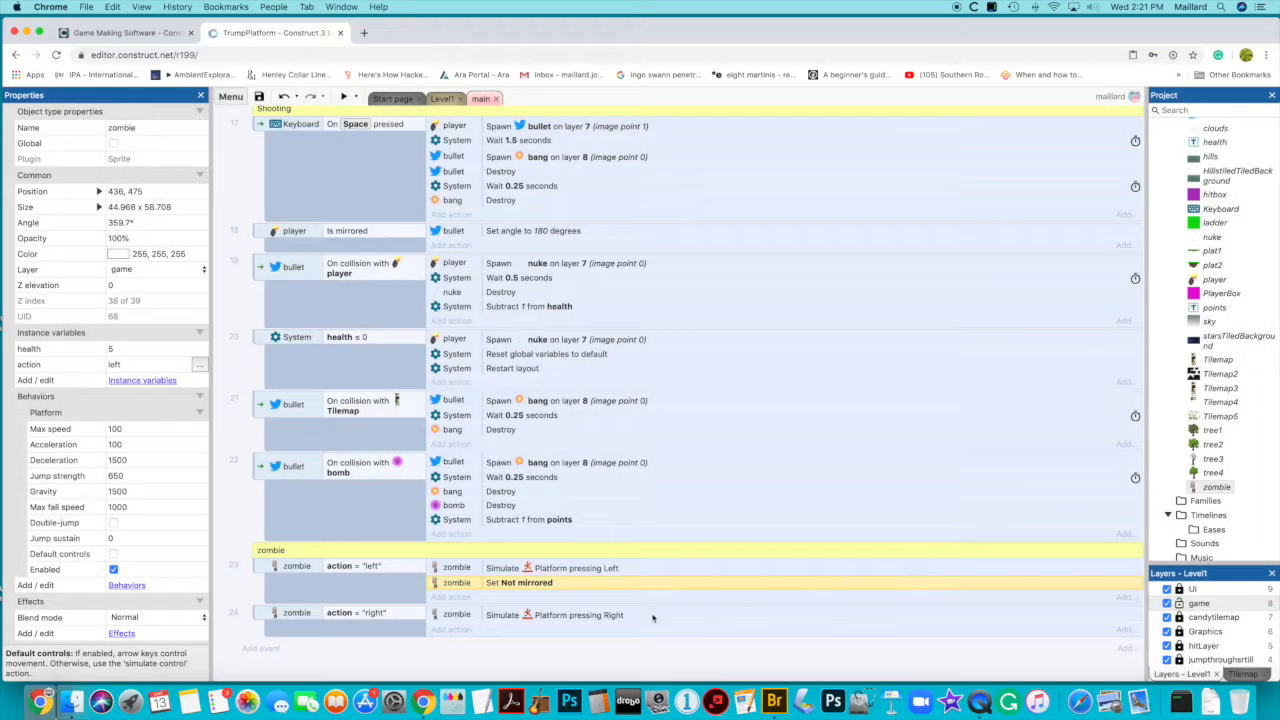
- Copy the Set Not mirrored action into the action = "right" event and set the copy's state to Mirrored
key("ctrl+v")
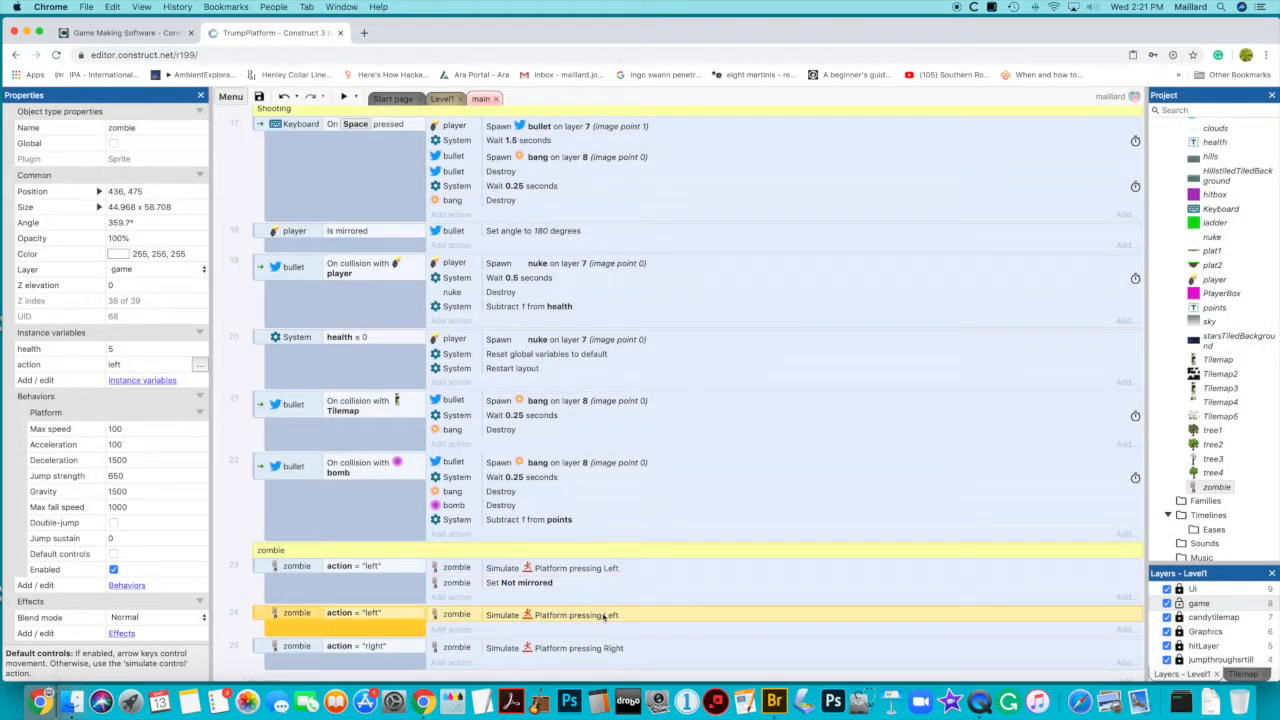
key("super+z")
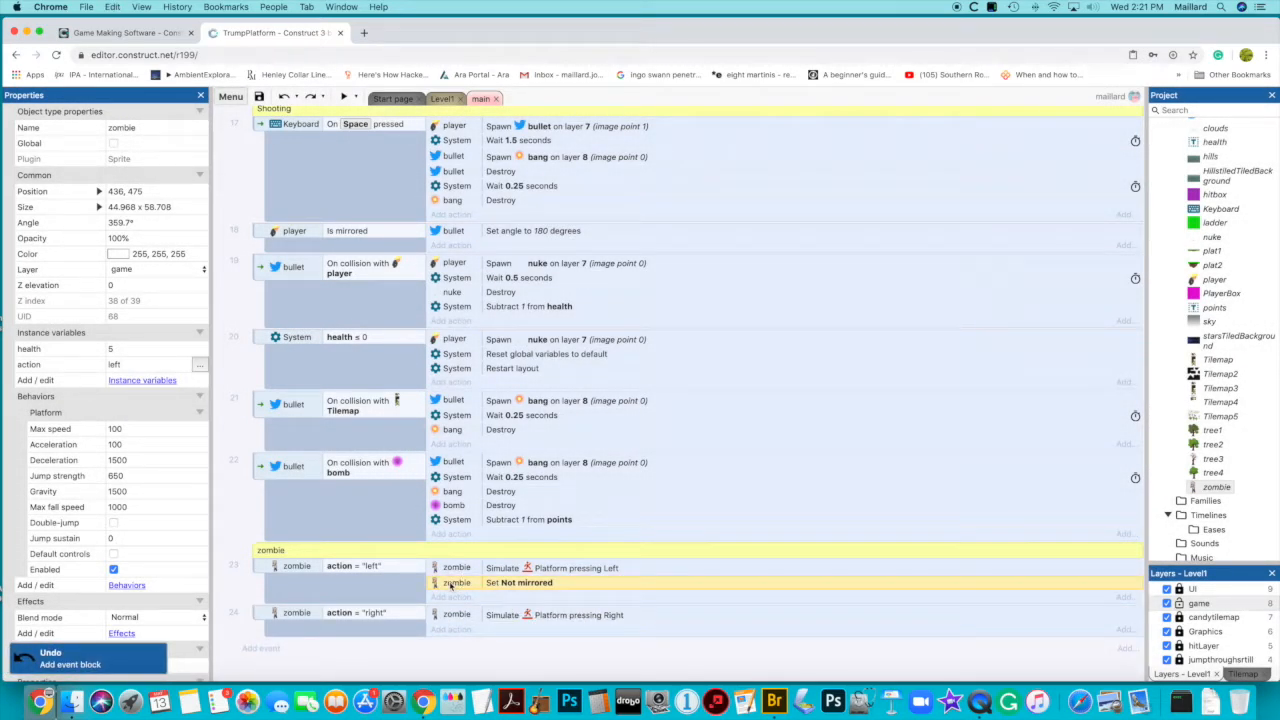
left_click_drag(450, 586, 455, 617, "alt")
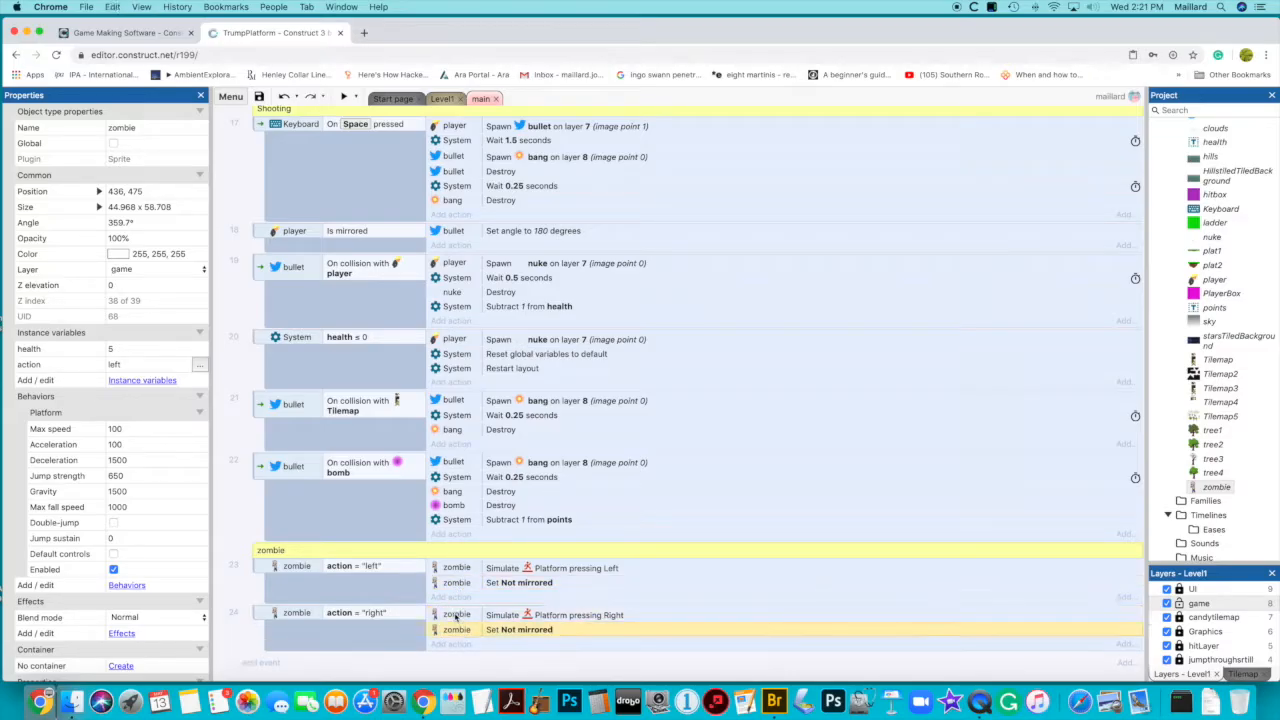
double_click(510, 632)
left_click(787, 470)
left_click(750, 458)
left_click(960, 583)
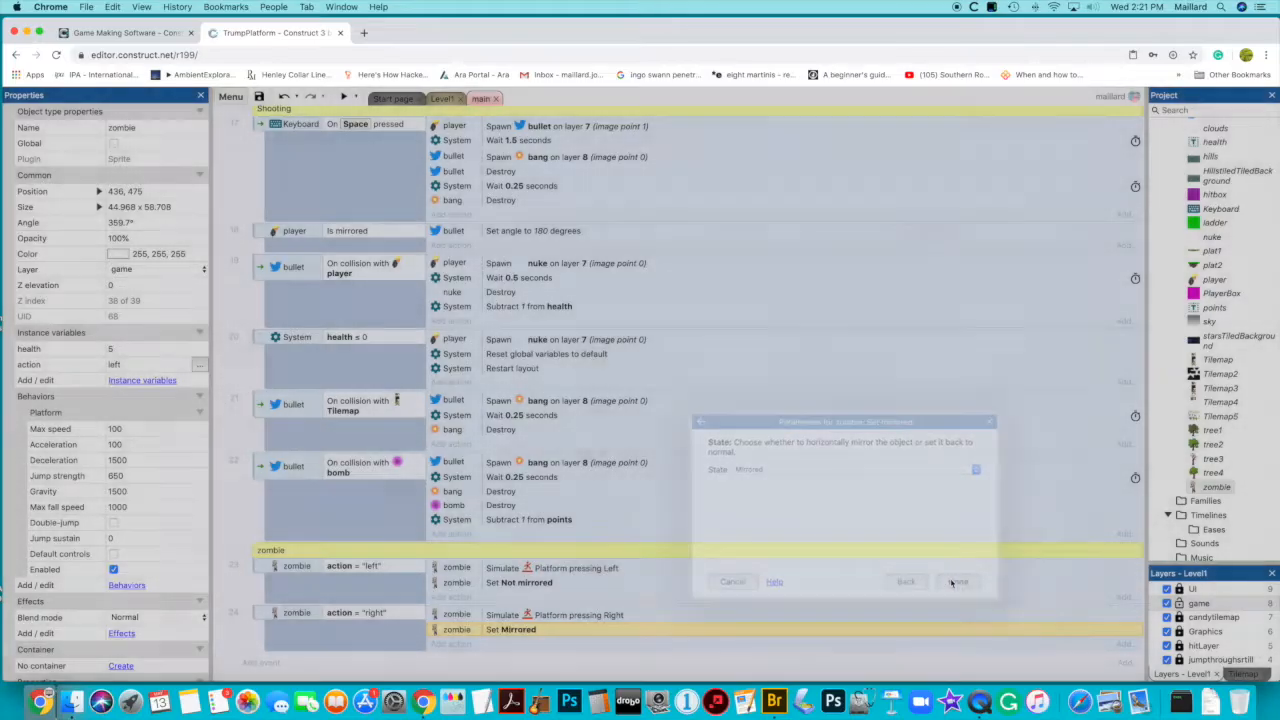
- Insert a new Sprite object in the Level1 layout just left of the zombie, and flood-fill its image with blue
scroll(727, 583, "down", 1)
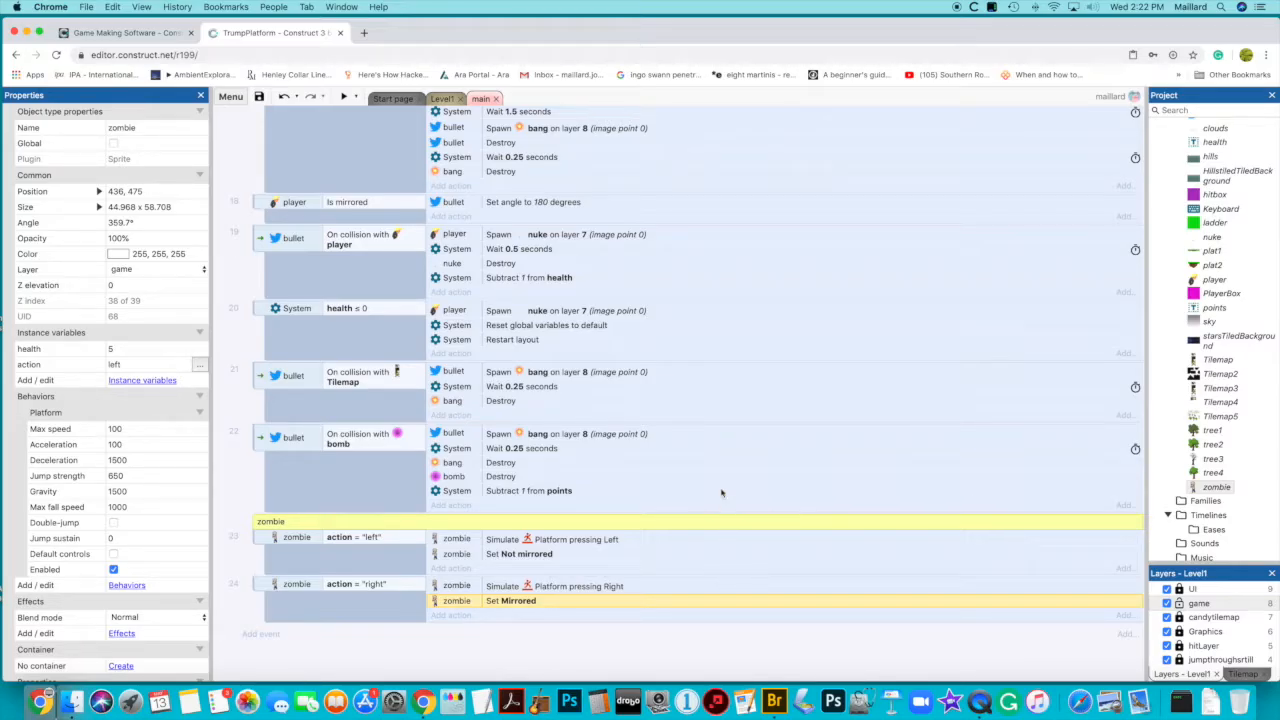
left_click(444, 99)
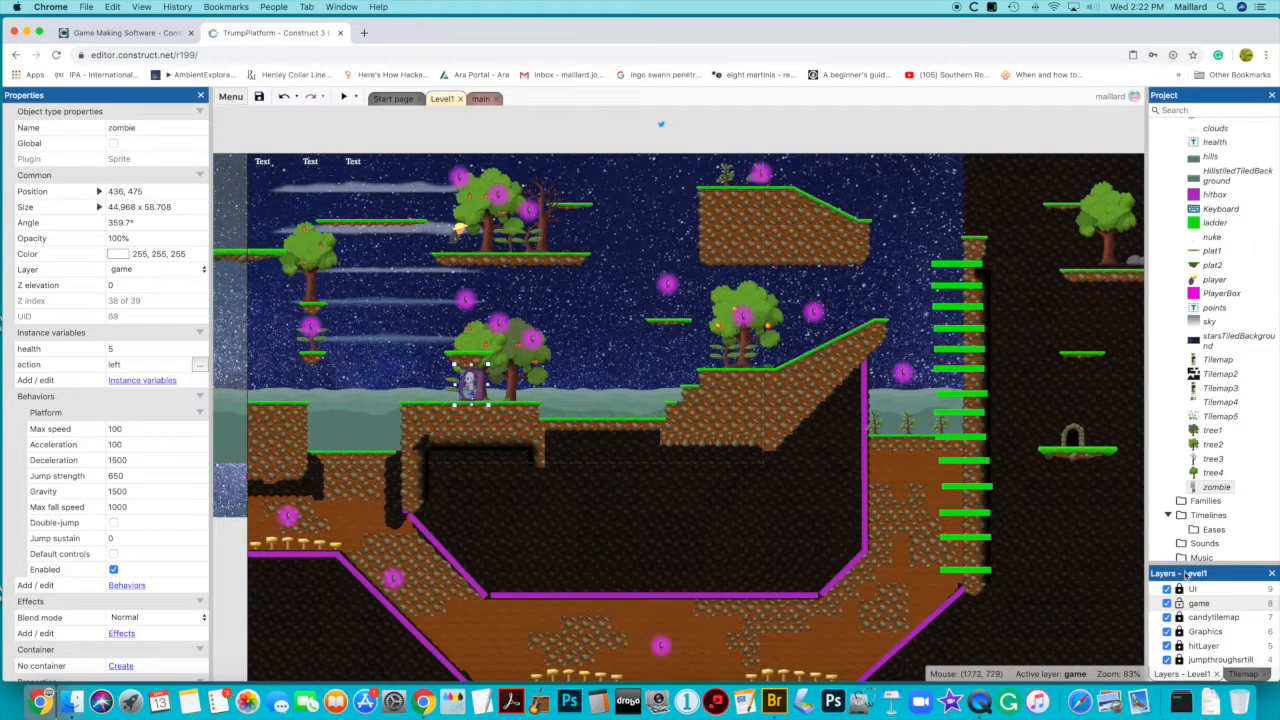
right_click(427, 389)
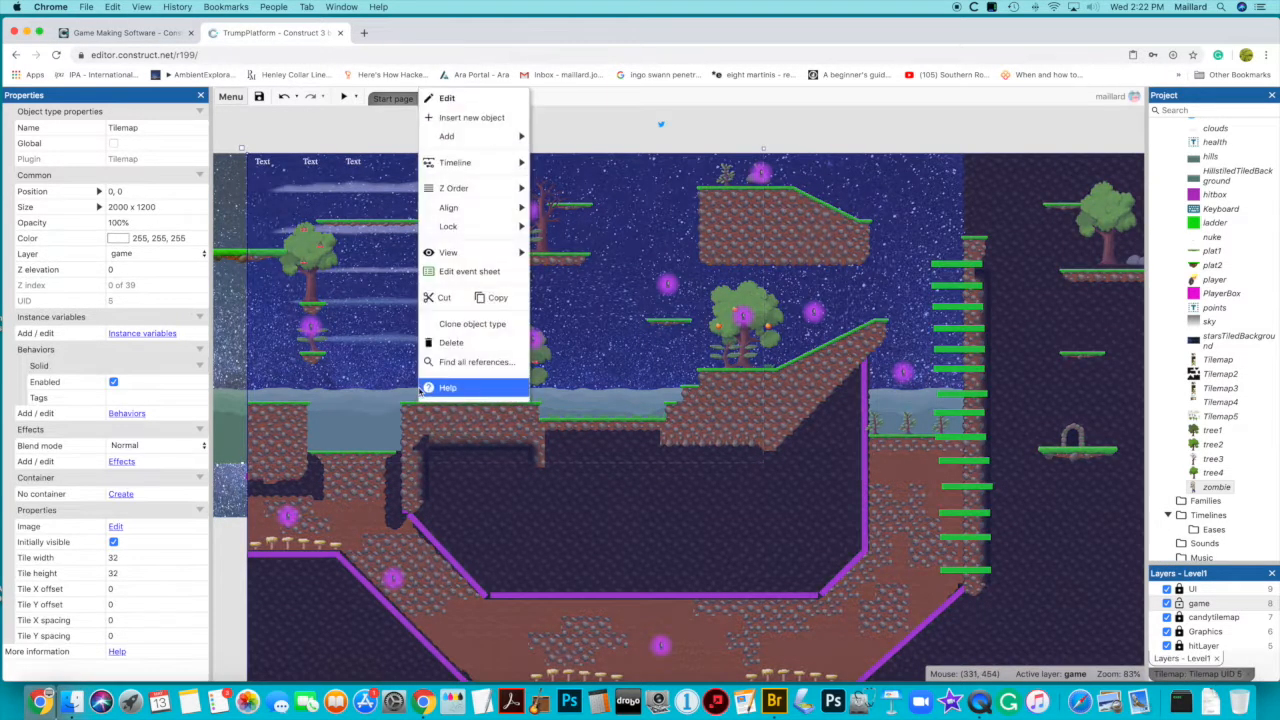
left_click(469, 118)
scroll(704, 349, "down", 3)
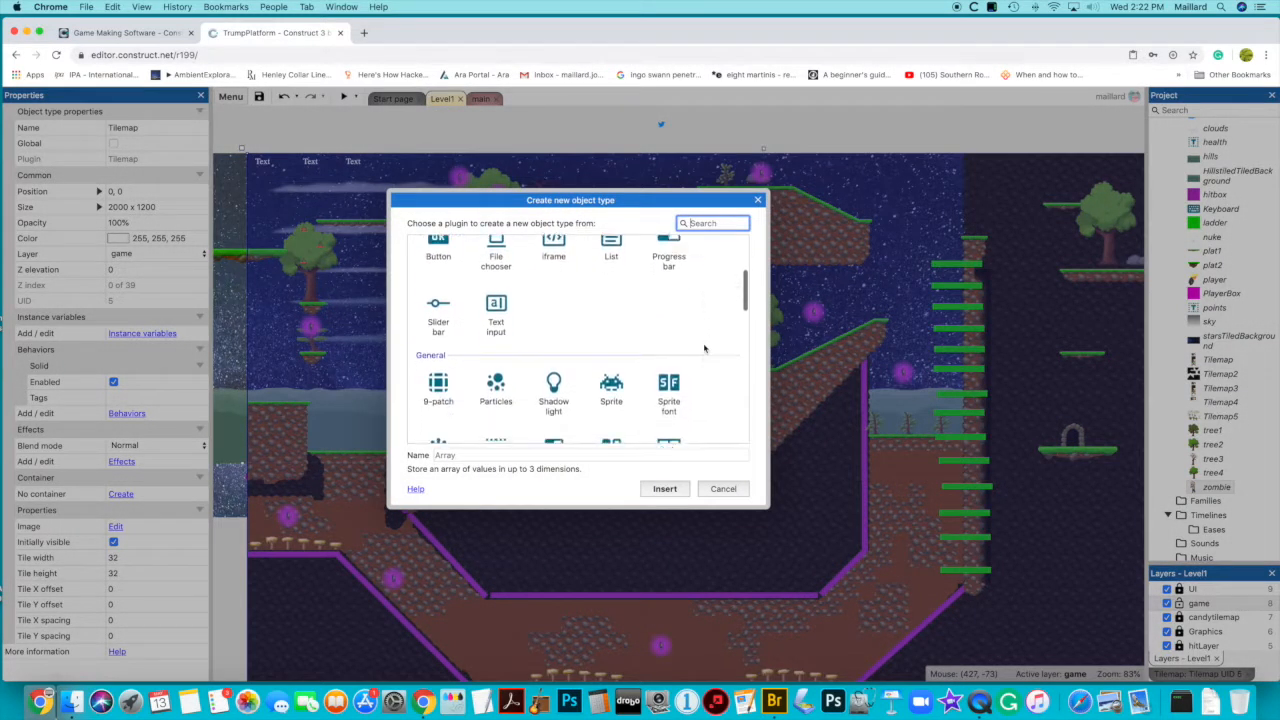
double_click(611, 372)
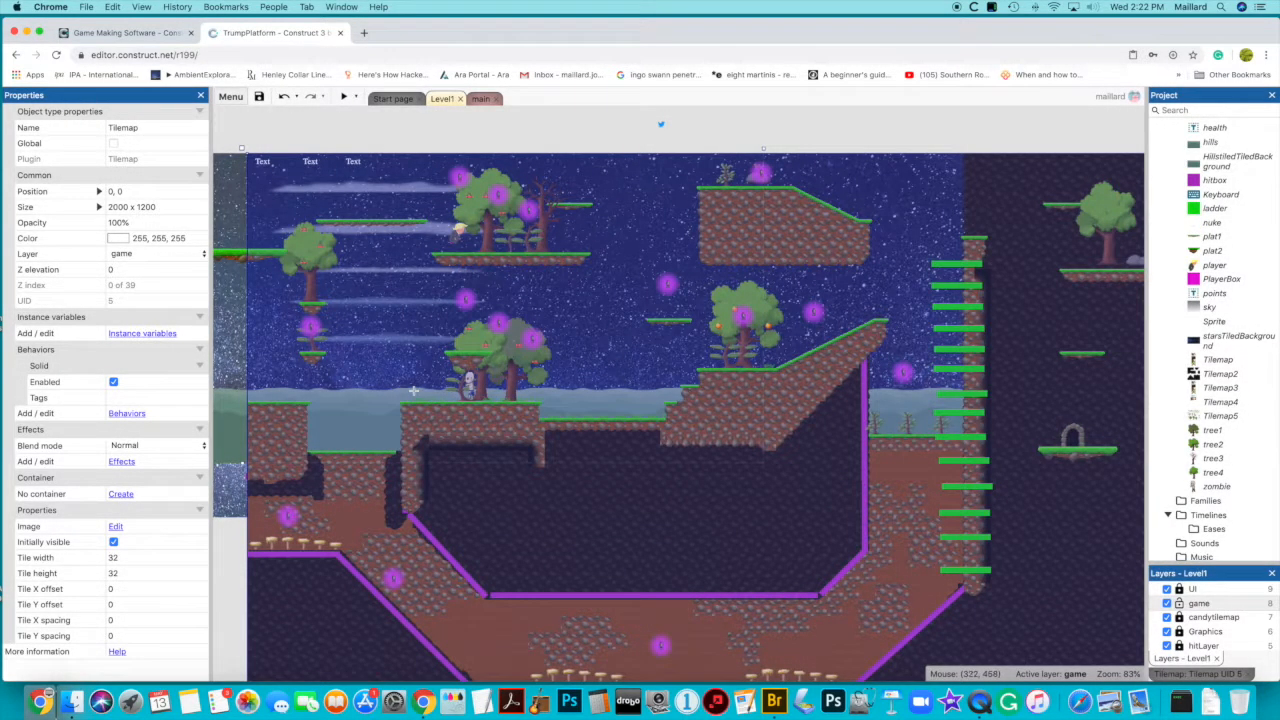
left_click(418, 393)
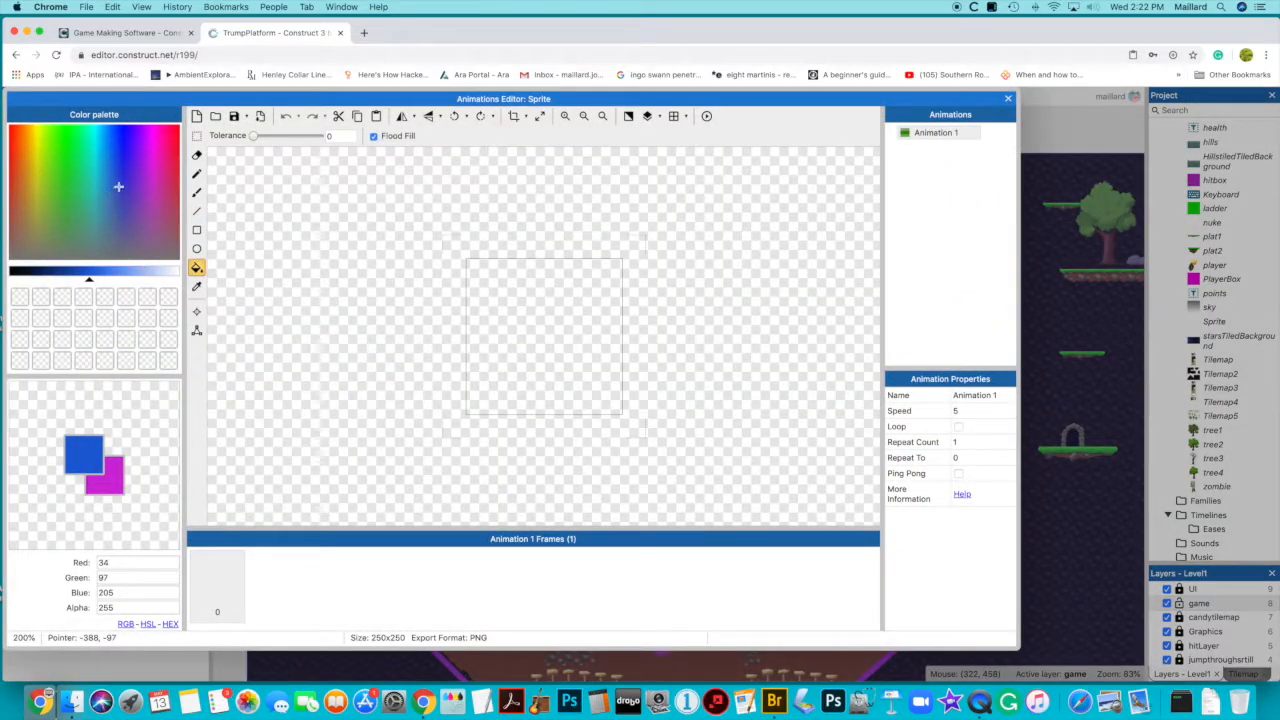
left_click(561, 314)
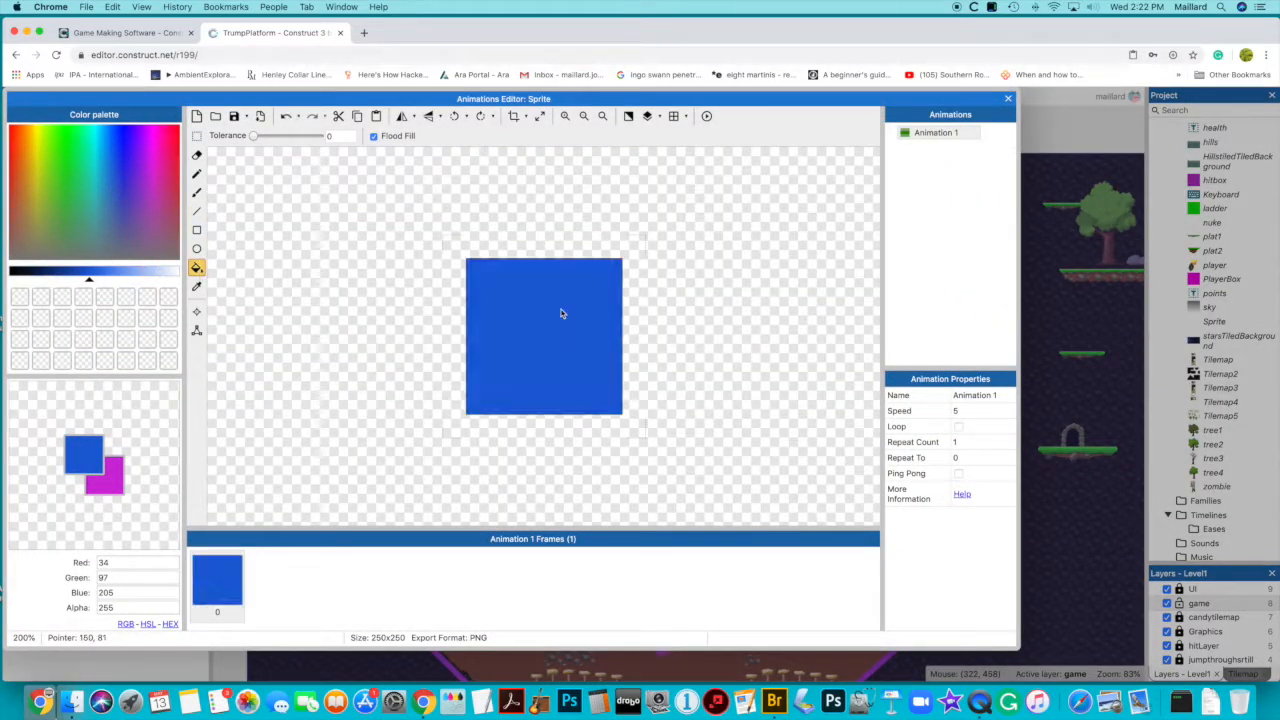
left_click(1008, 98)
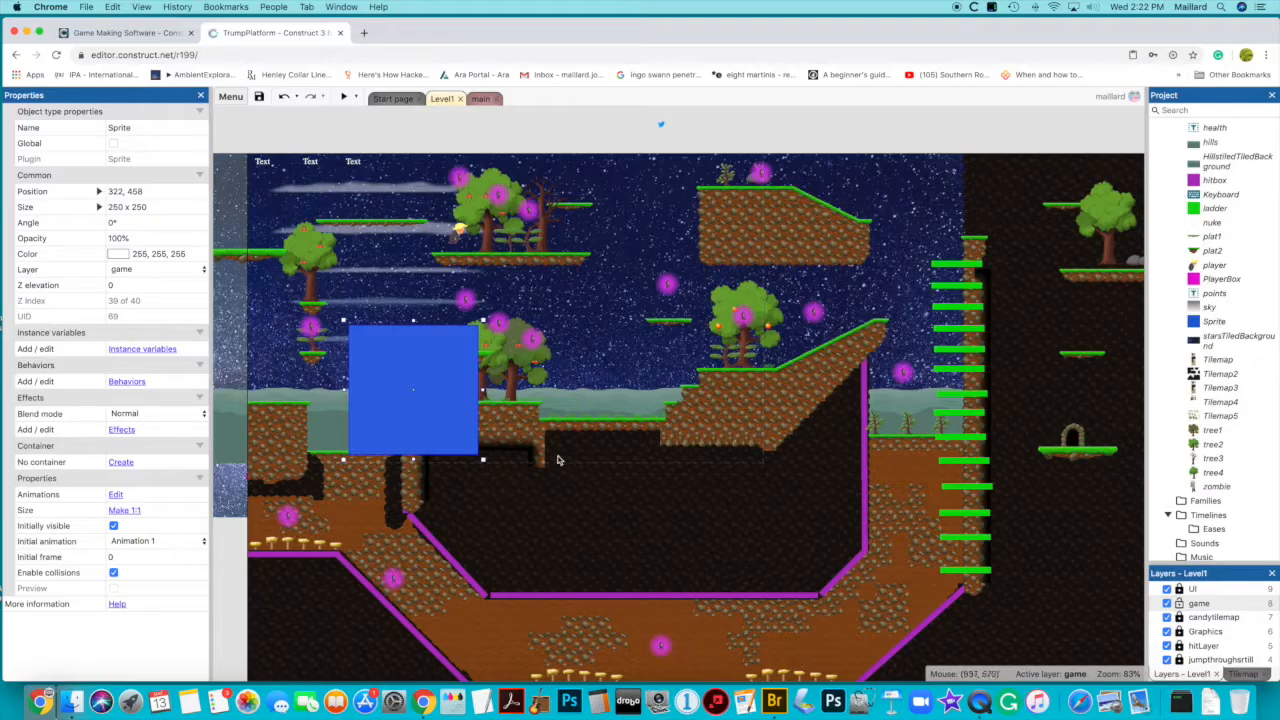
- Shrink the blue sprite to about 10 x 18 and place it on the left edge of the zombie's platform
left_click_drag(477, 391, 354, 395)
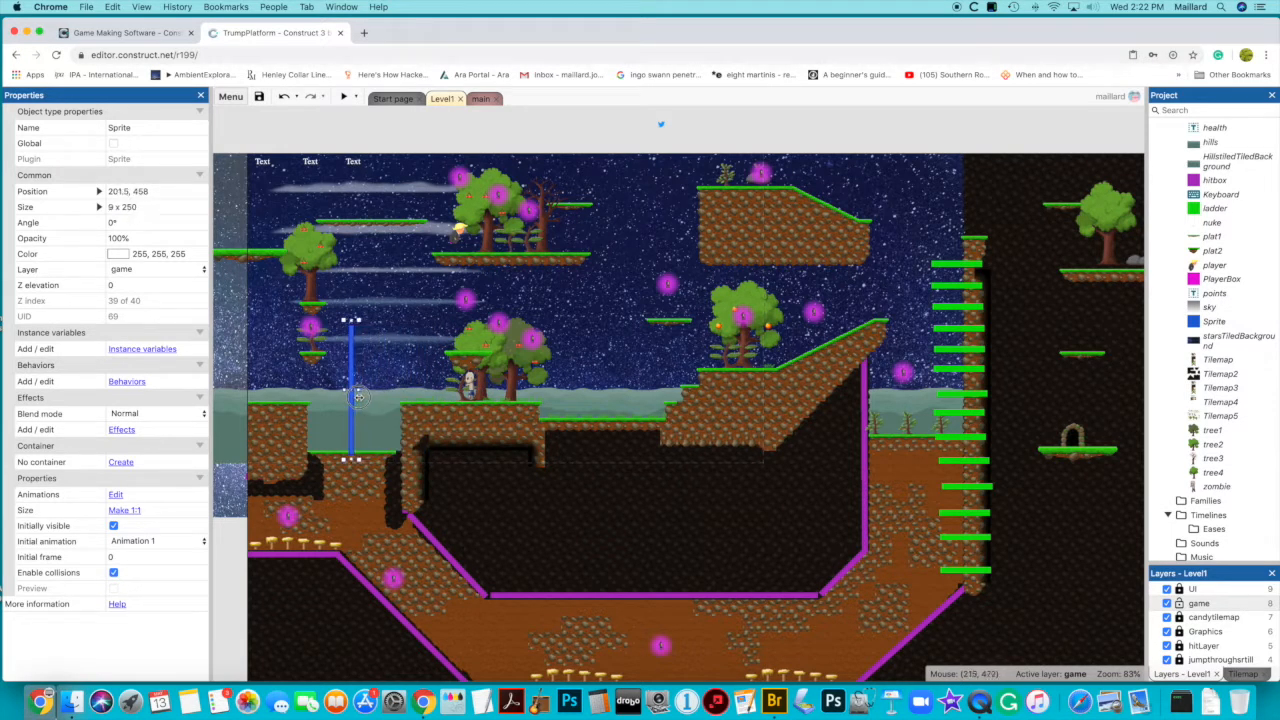
left_click_drag(351, 458, 403, 385)
scroll(434, 375, "up", 1, "ctrl")
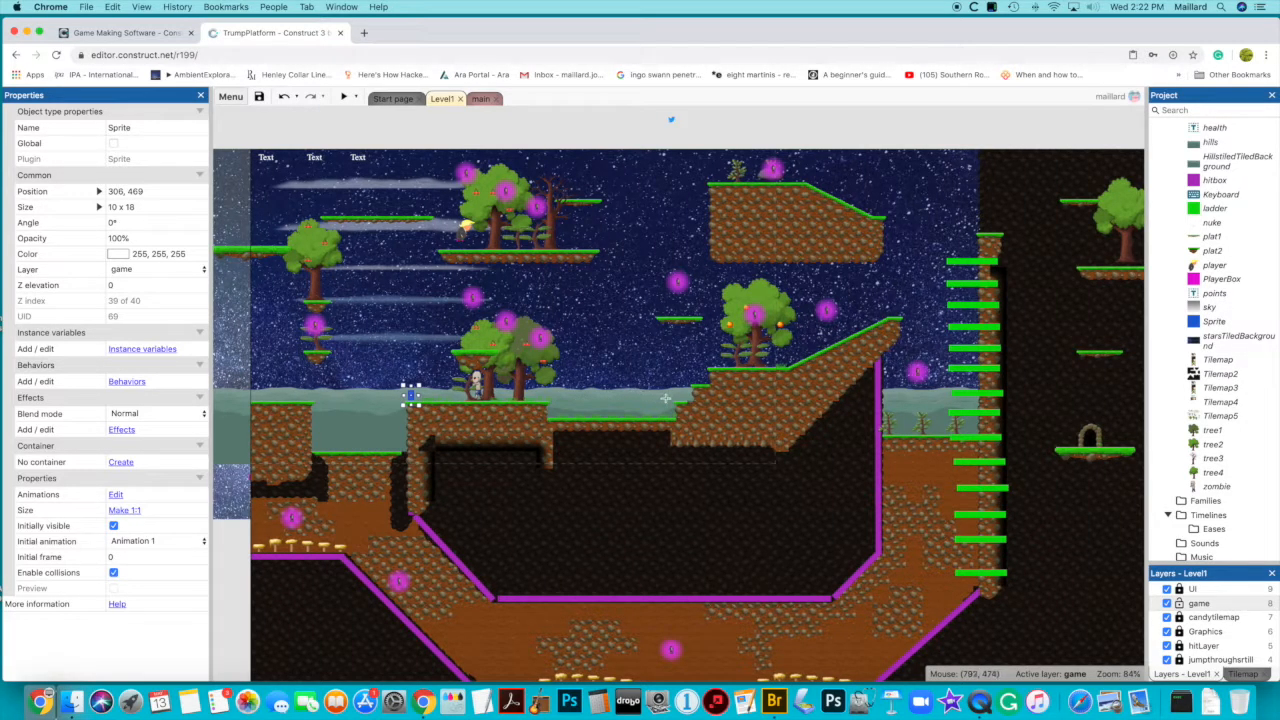
- Paste two copies of the small blue sprite, one at the foot of the slope right of the zombie and one on the upper-left tree platform
key("super+v")
left_click_drag(670, 402, 669, 415)
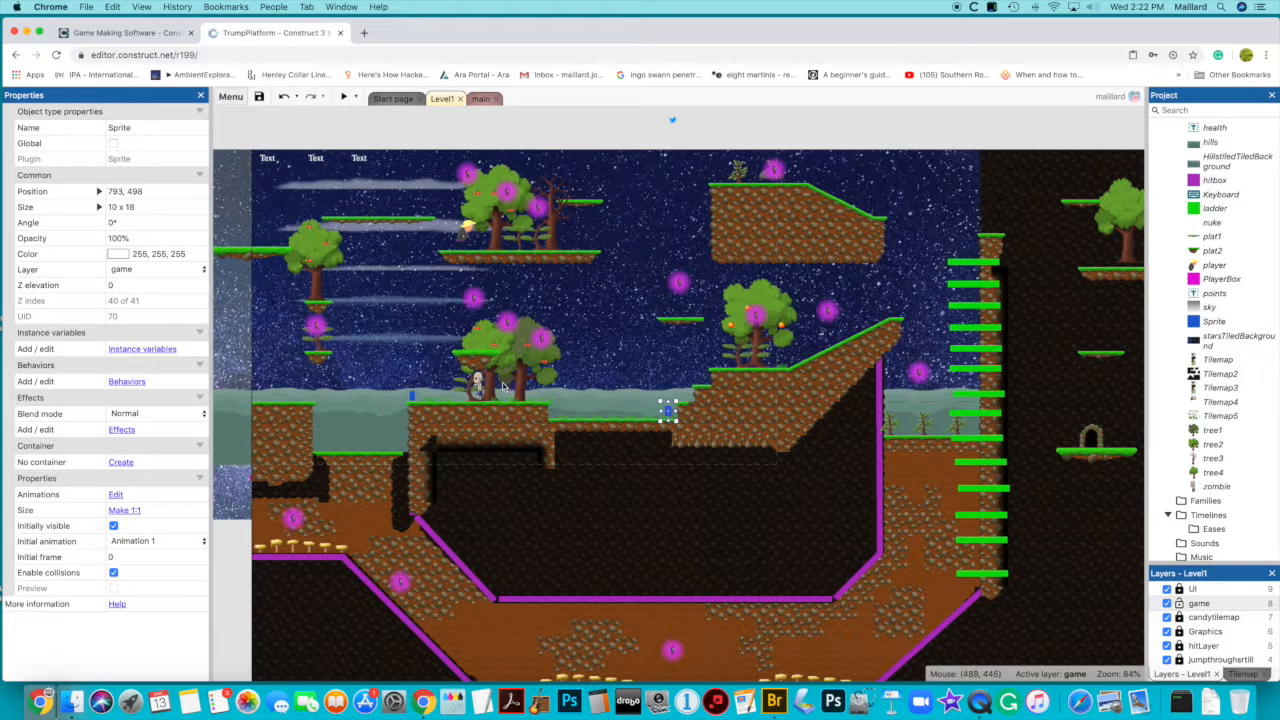
scroll(300, 256, "left", 10)
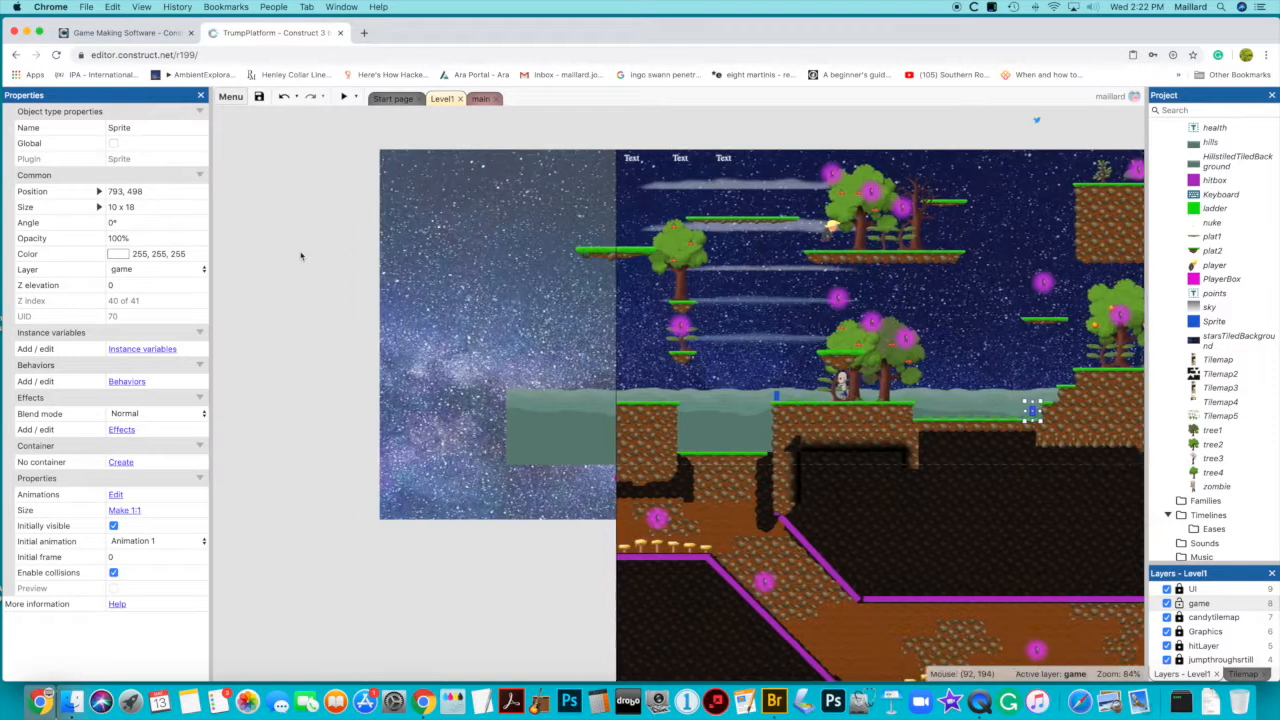
scroll(300, 252, "right", 3)
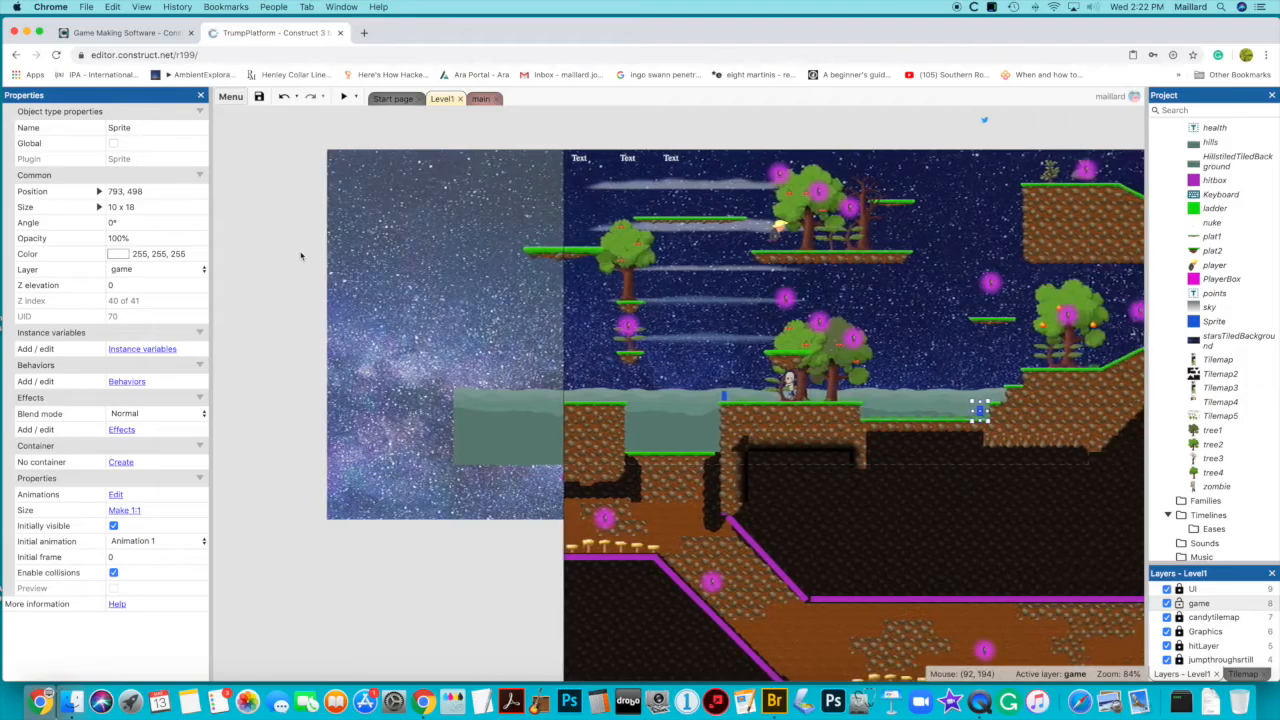
left_click(618, 297)
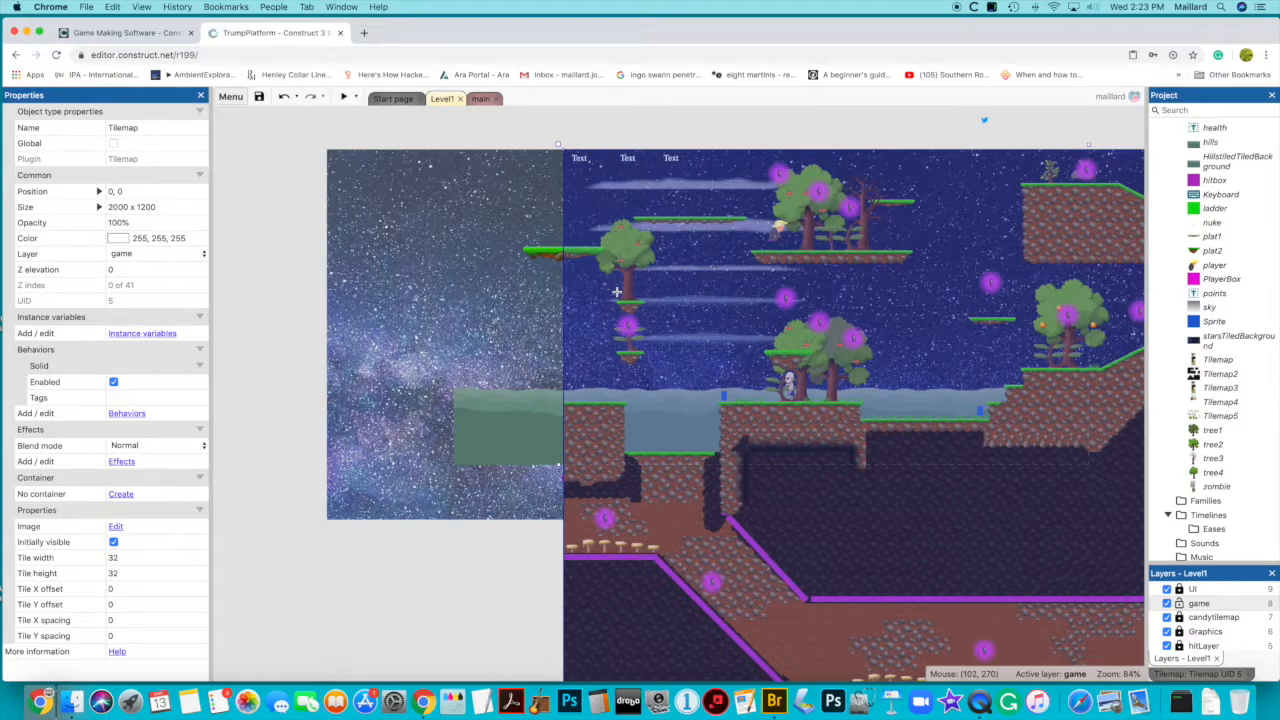
left_click(617, 292)
left_click_drag(619, 293, 619, 294)
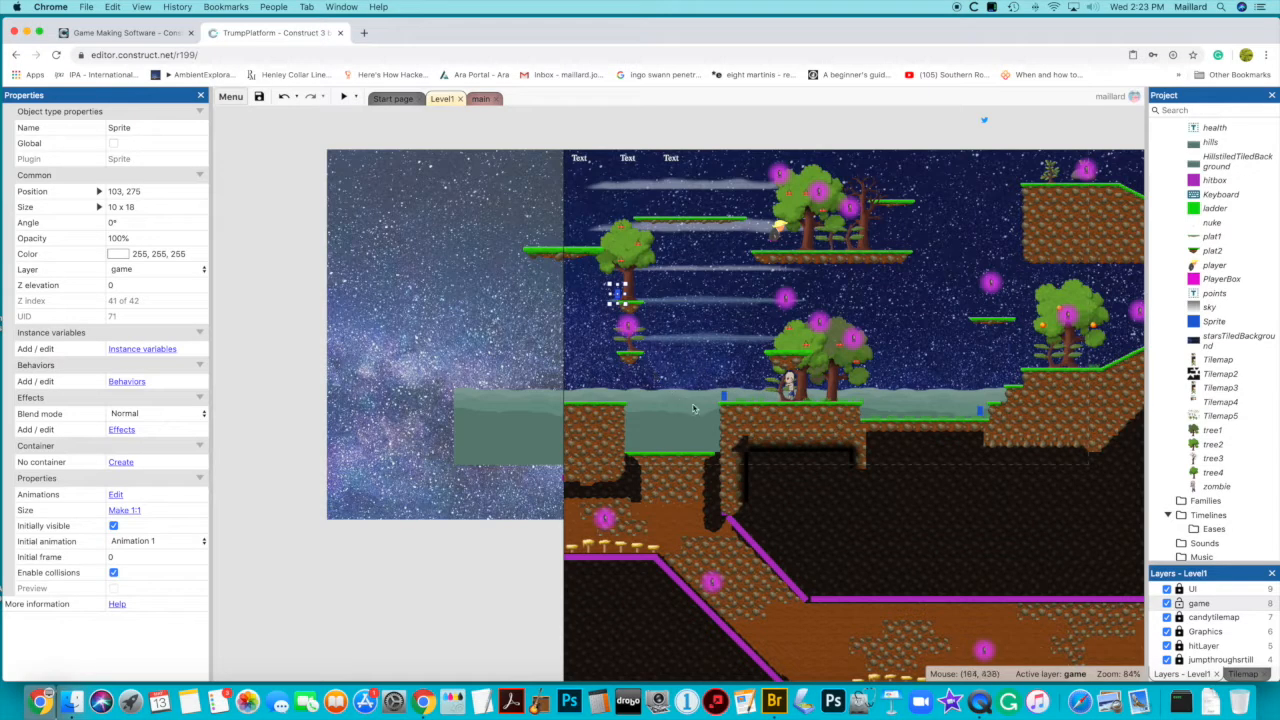
- Shorten the blue sprite at the left edge of the zombie's platform to 10 x 15
left_click(724, 395)
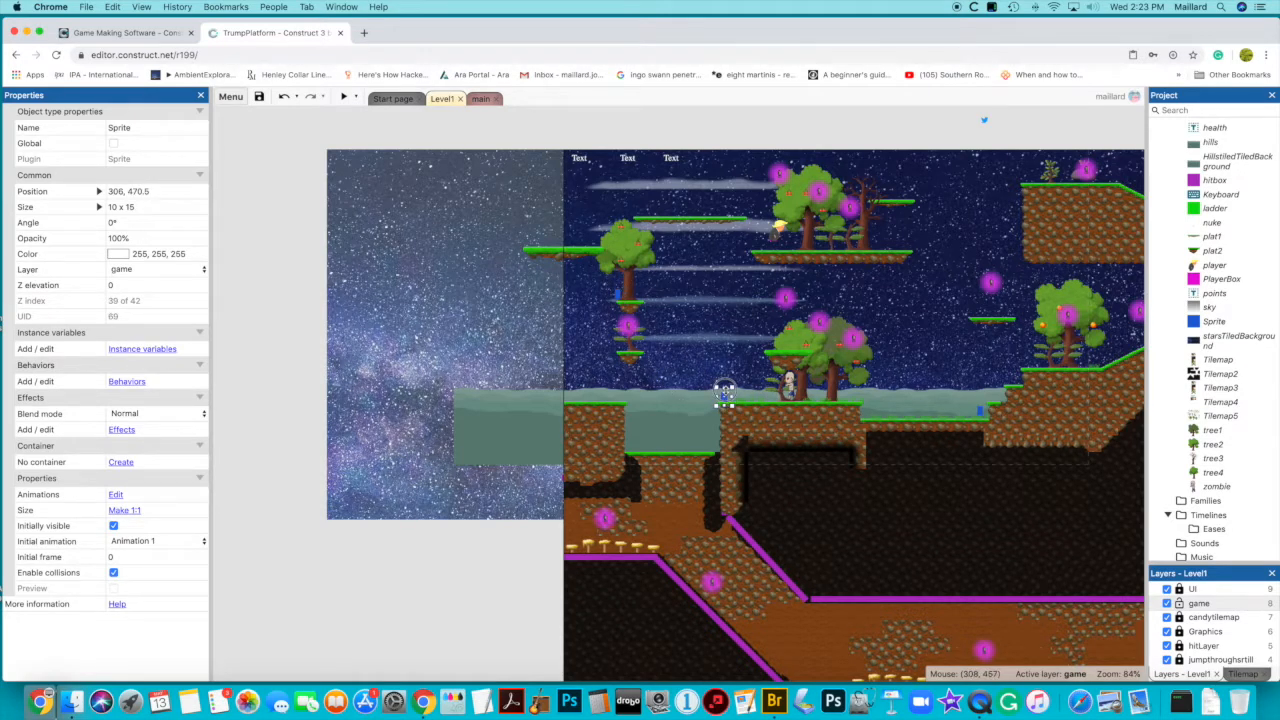
left_click(724, 366)
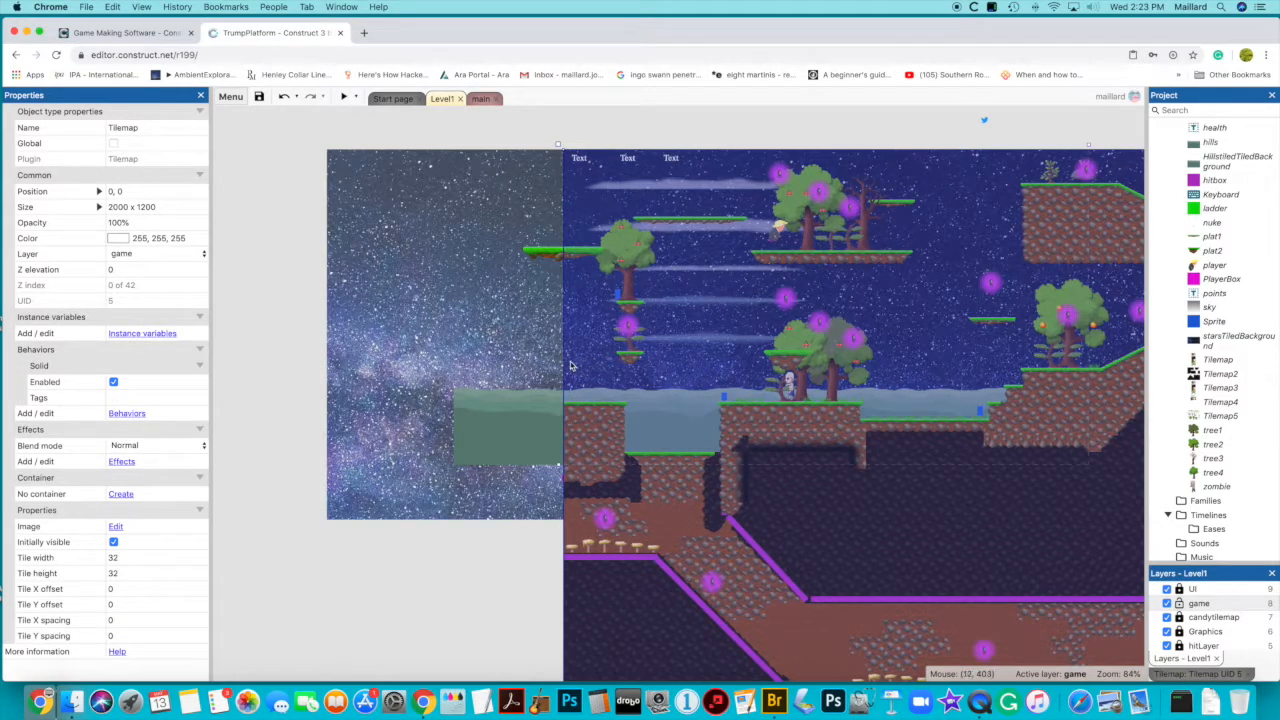
left_click(619, 296)
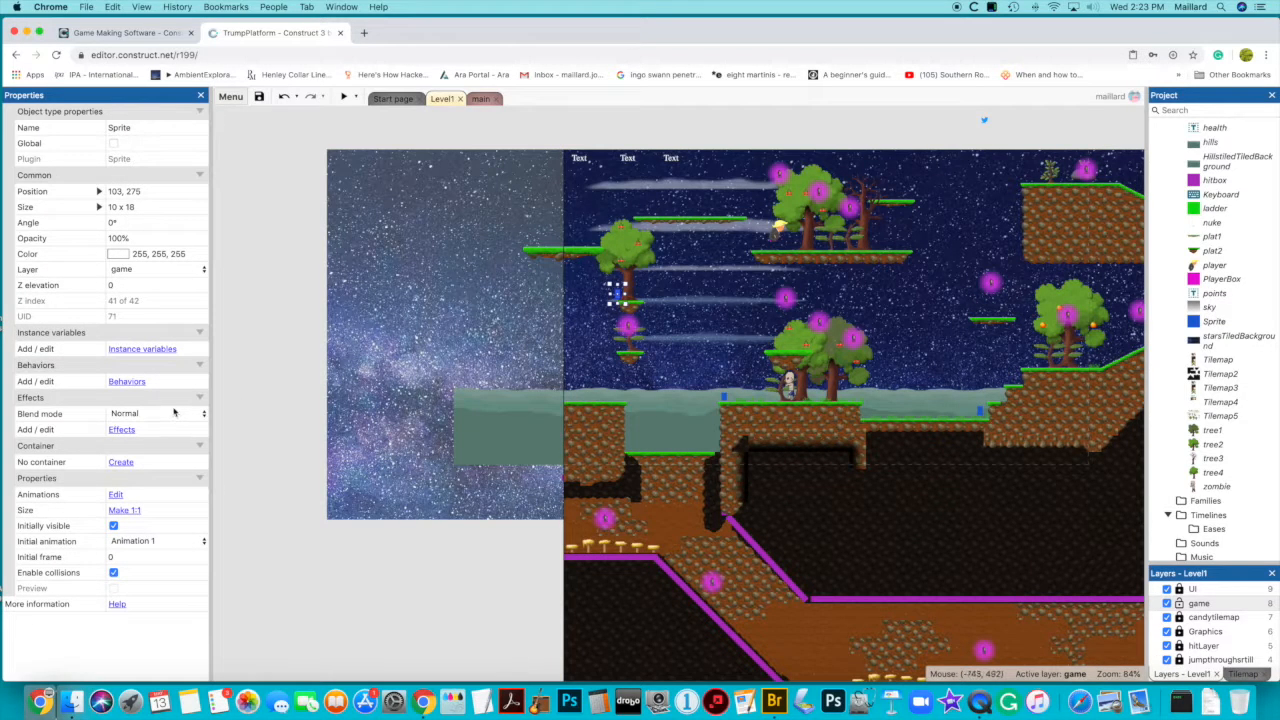
left_click(127, 384)
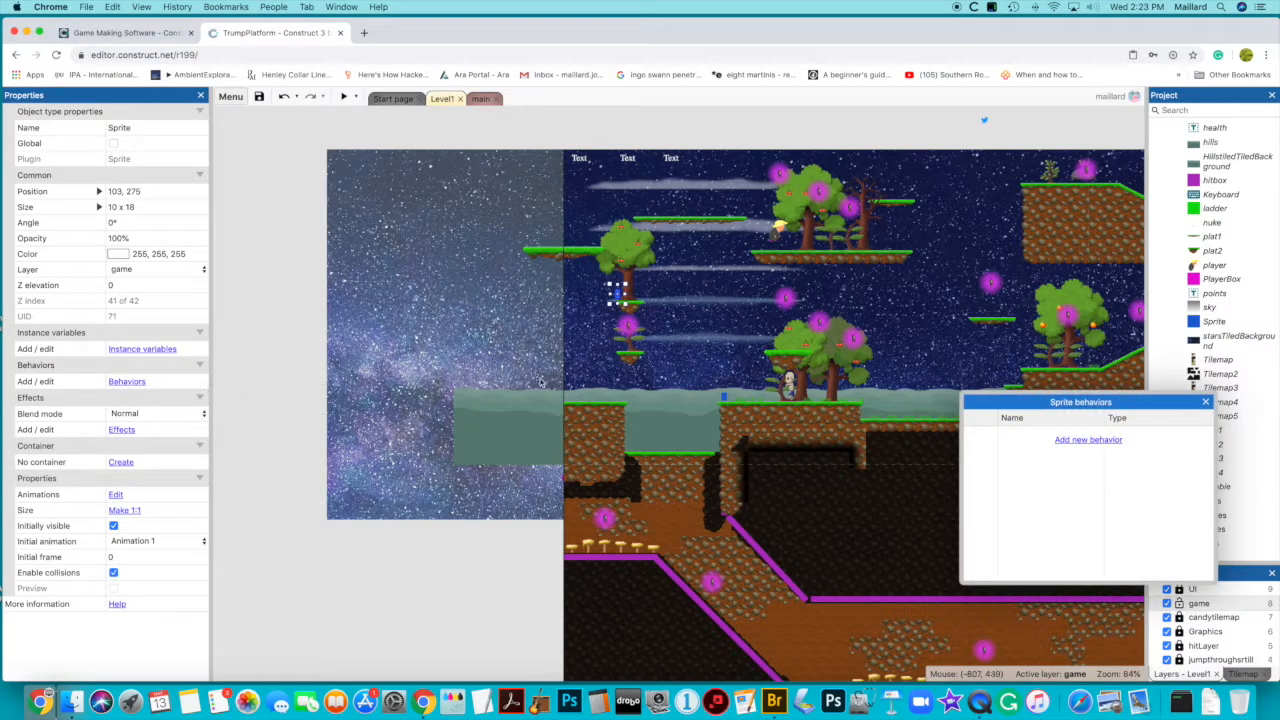
left_click(1205, 402)
left_click(257, 437)
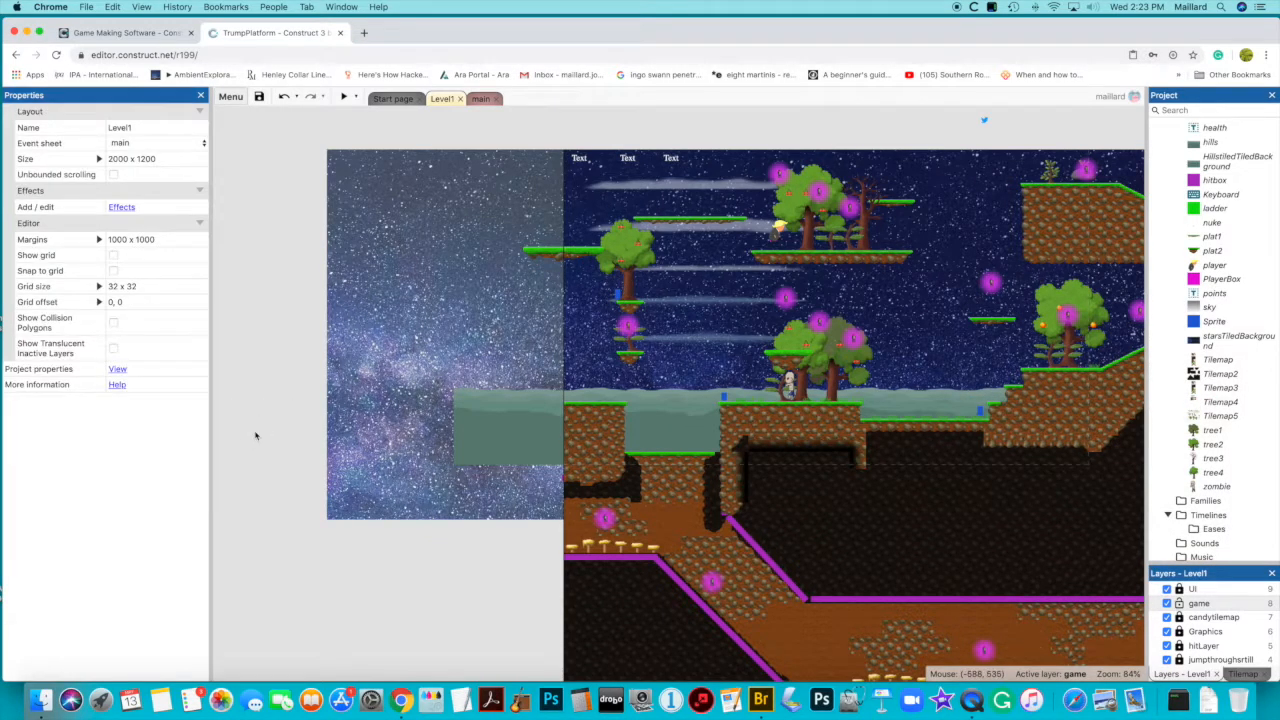
- Rename the blue Sprite object in the project as block
scroll(751, 445, "right", 3)
scroll(751, 449, "right", 10)
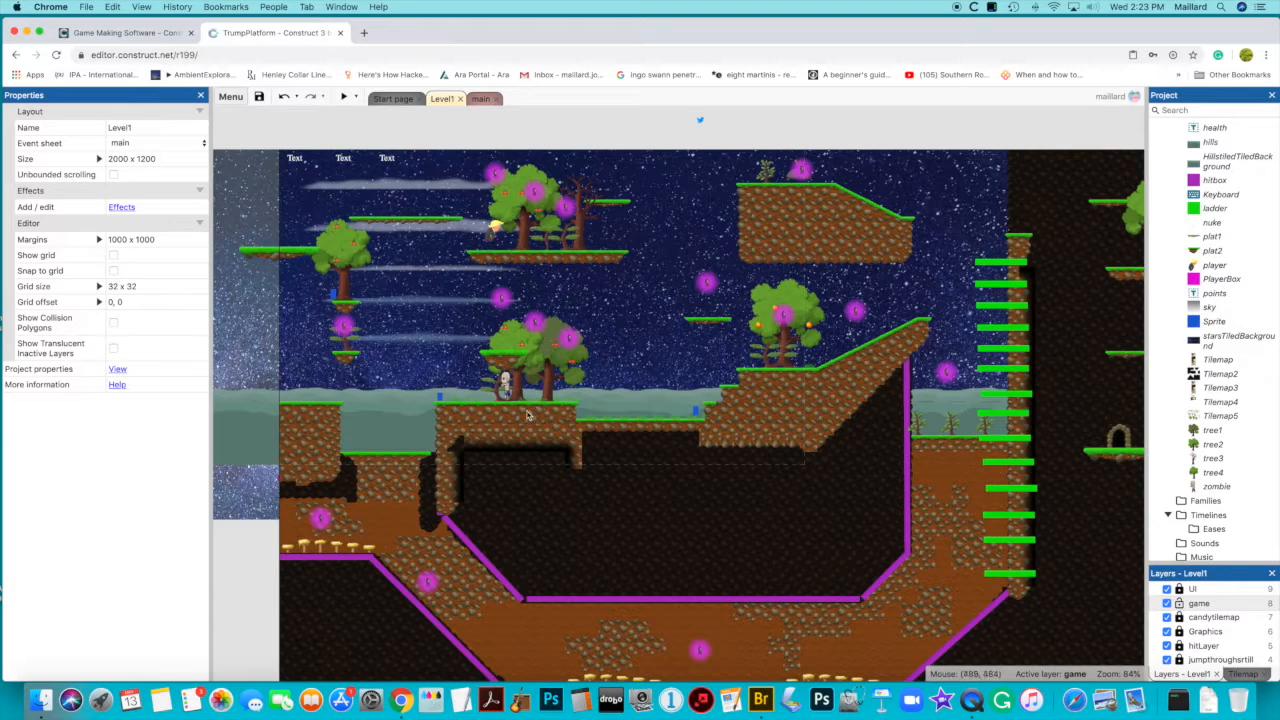
left_click(440, 399)
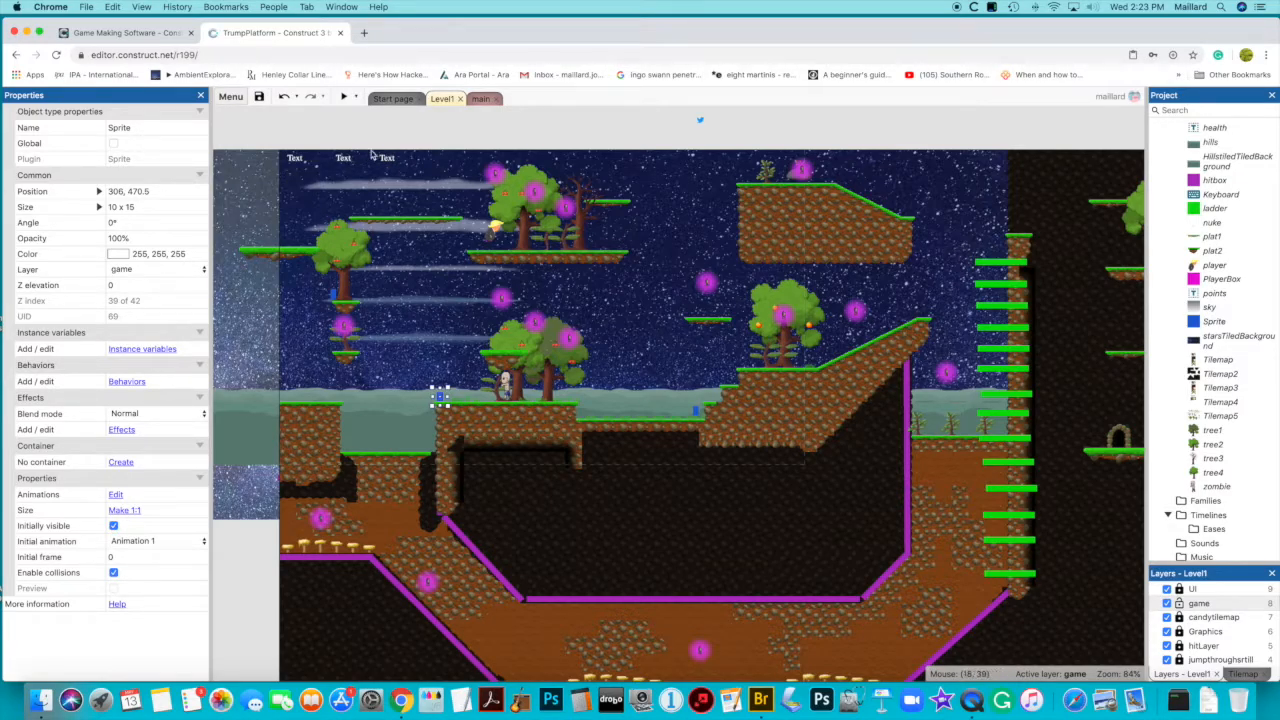
left_click(1210, 322)
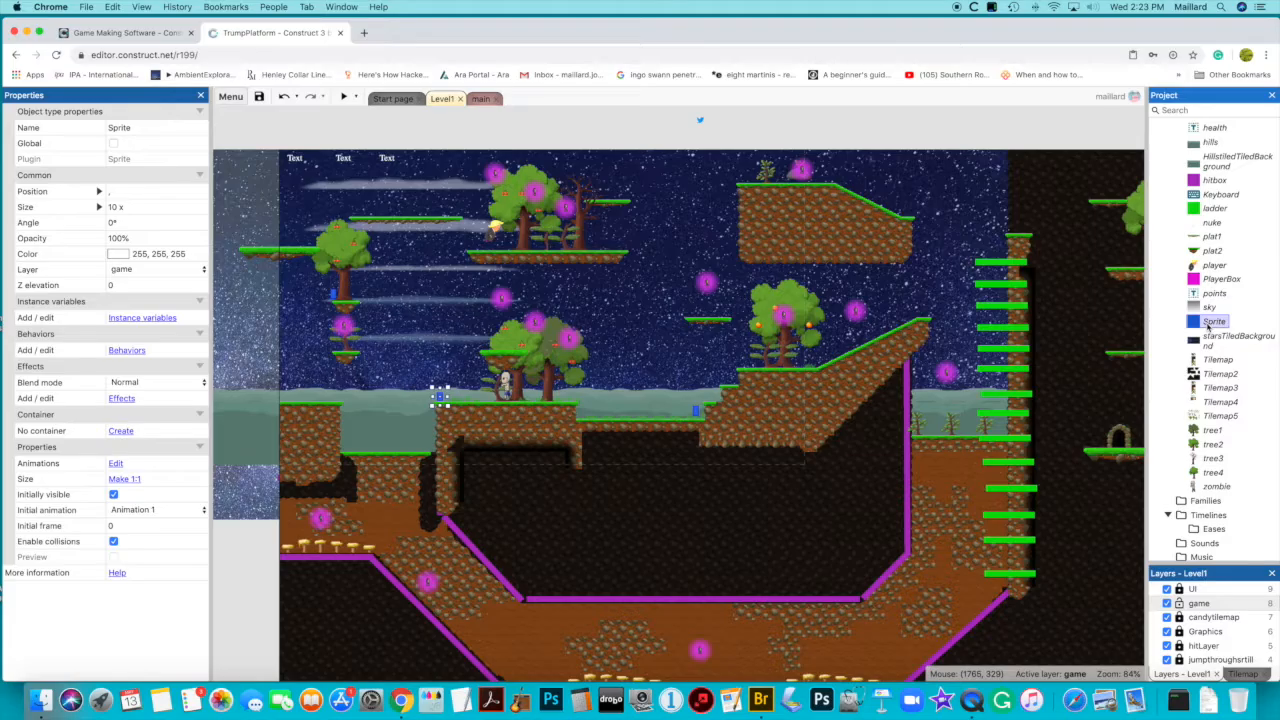
left_click(1210, 322)
type("block")
key("Return")
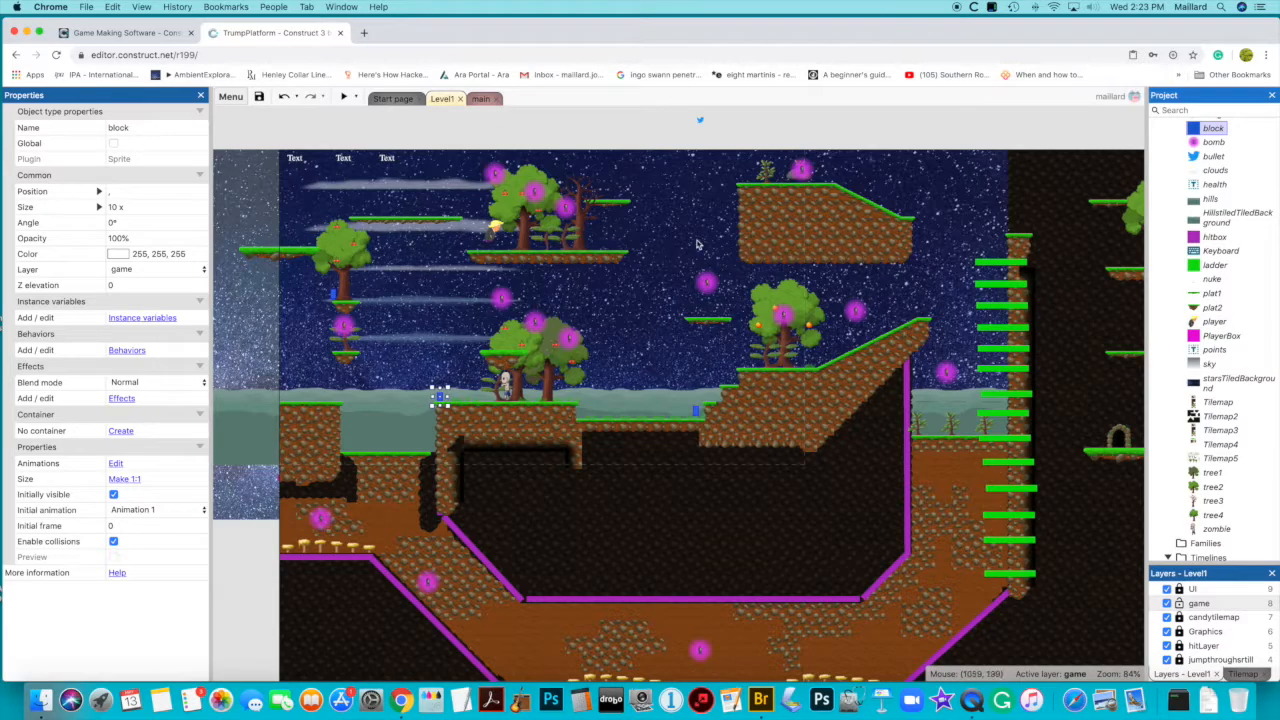
- Add an event at the end of the main event sheet with the zombie condition On collision with another object, using block
scroll(364, 127, "right", 1)
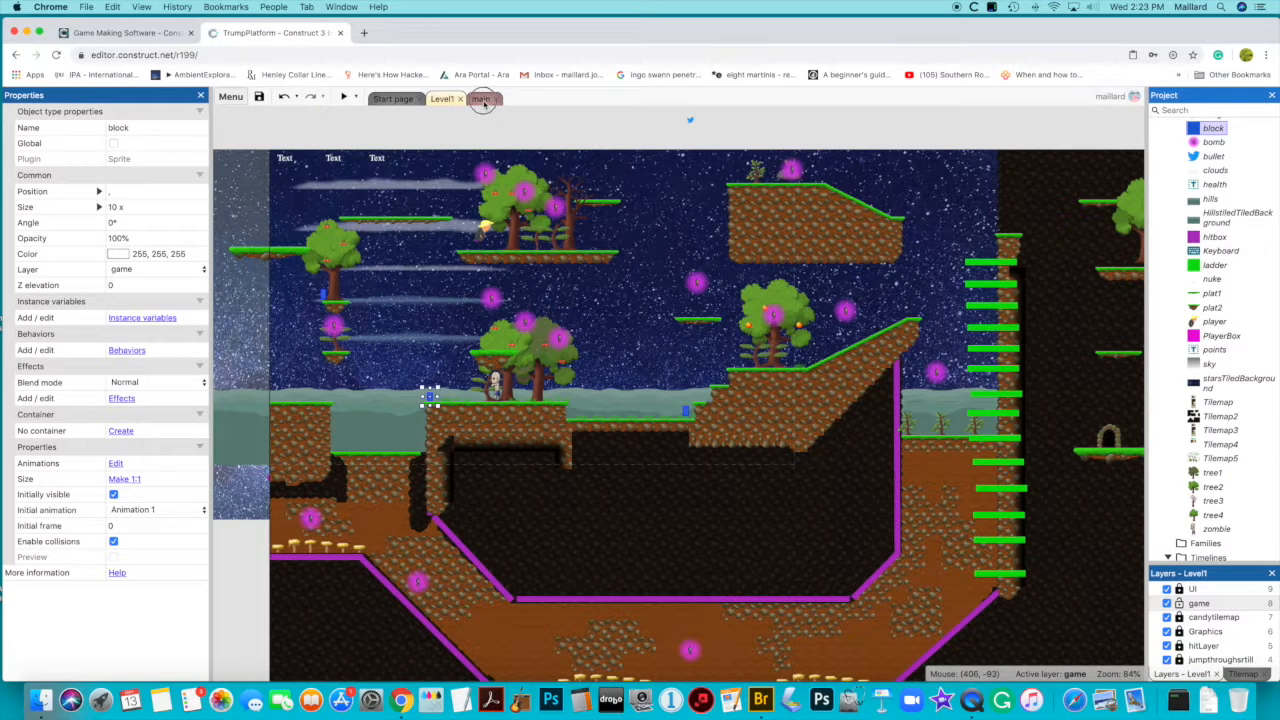
left_click(483, 100)
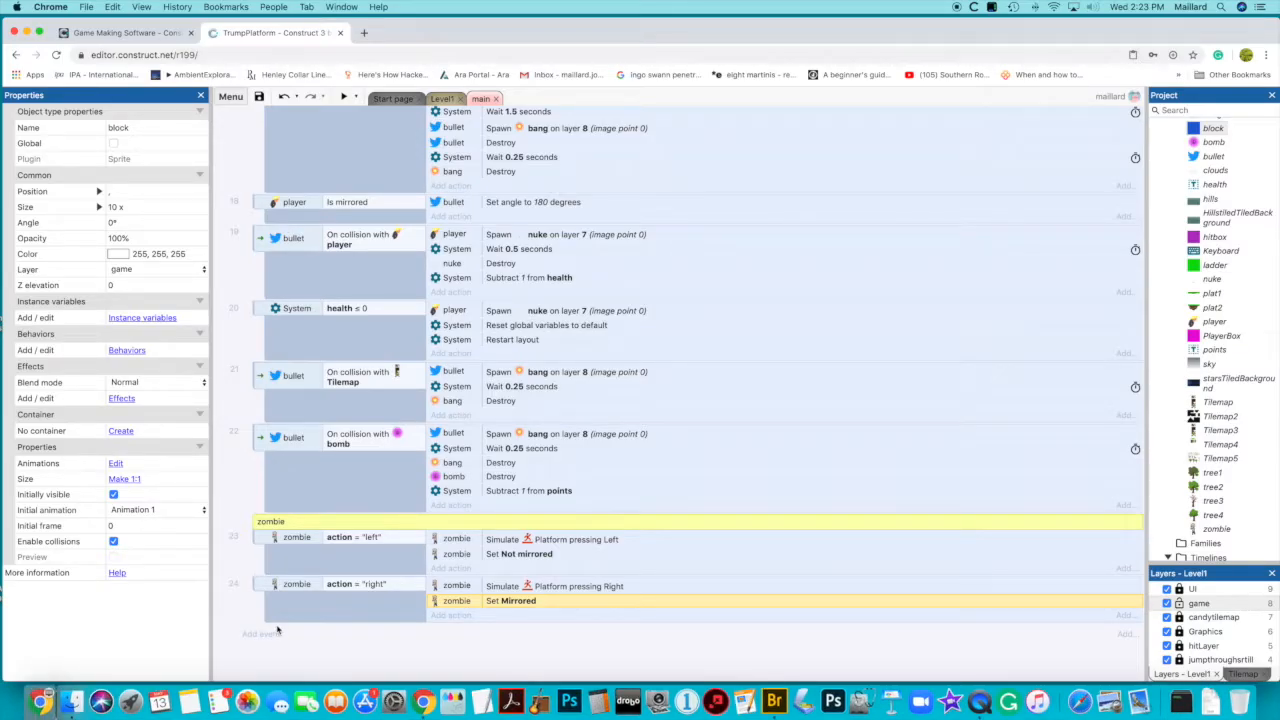
left_click(258, 633)
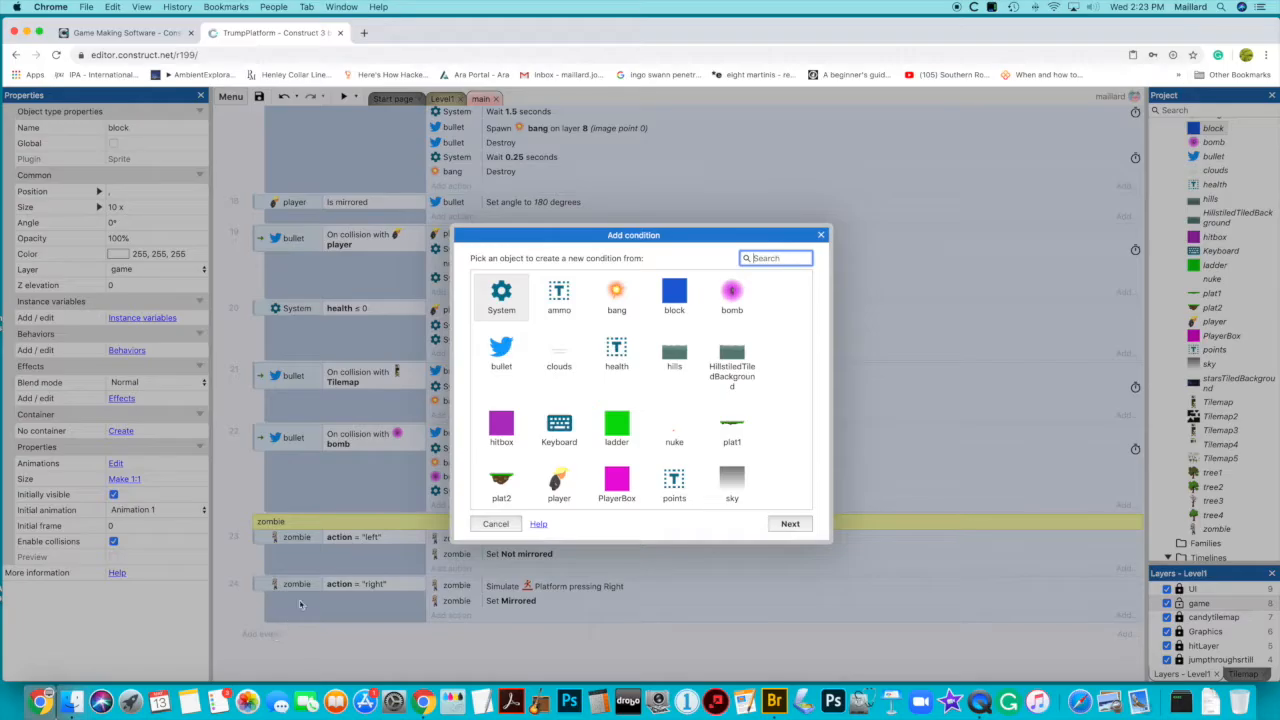
scroll(600, 400, "down", 4)
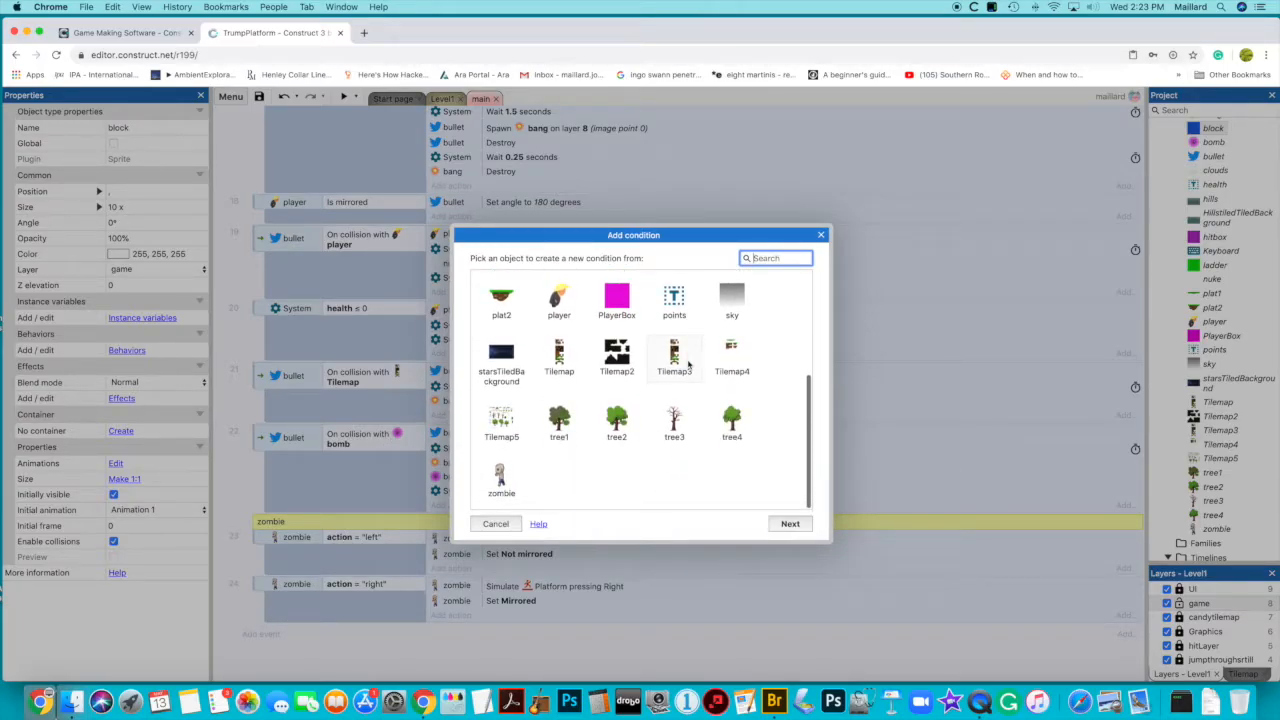
double_click(510, 477)
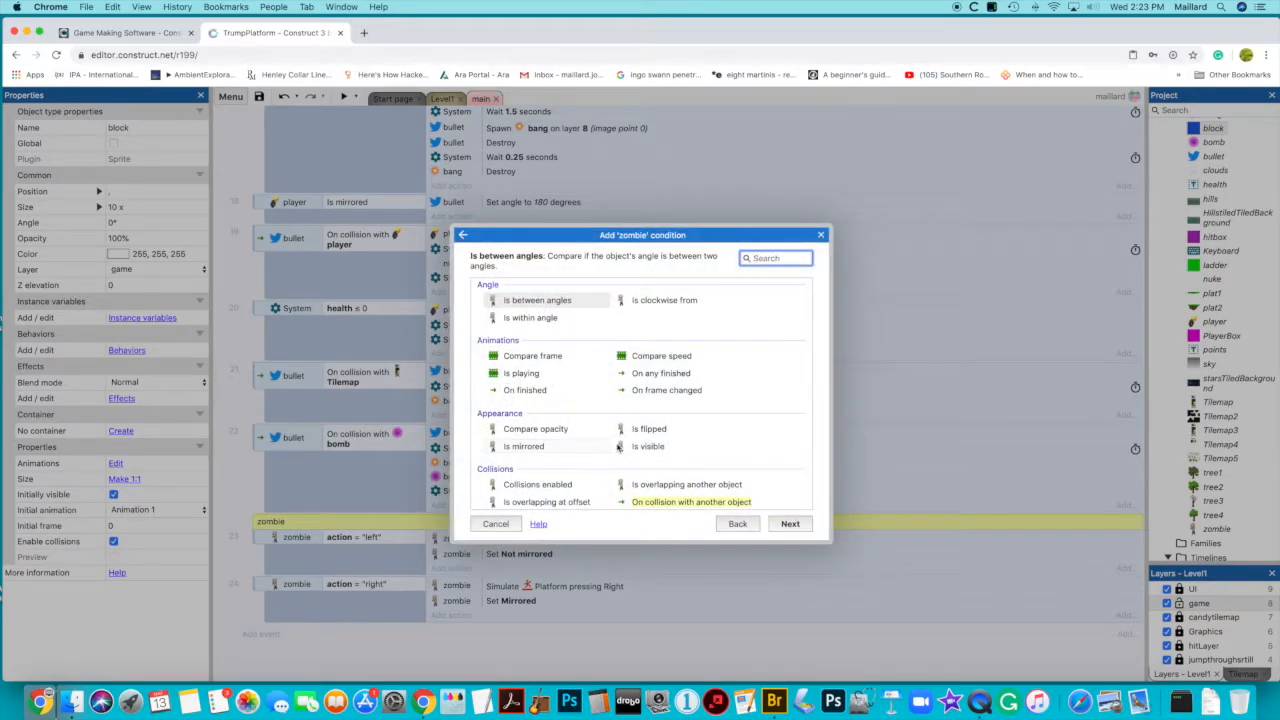
double_click(687, 505)
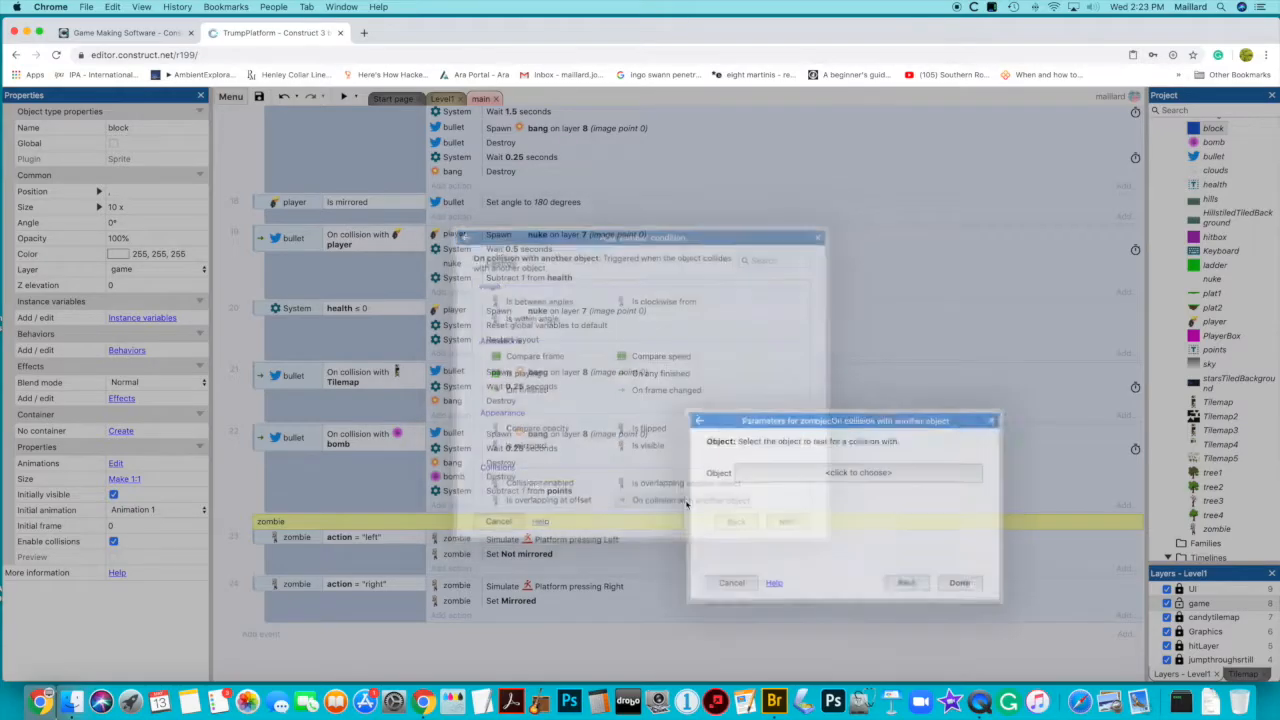
left_click(832, 472)
double_click(533, 357)
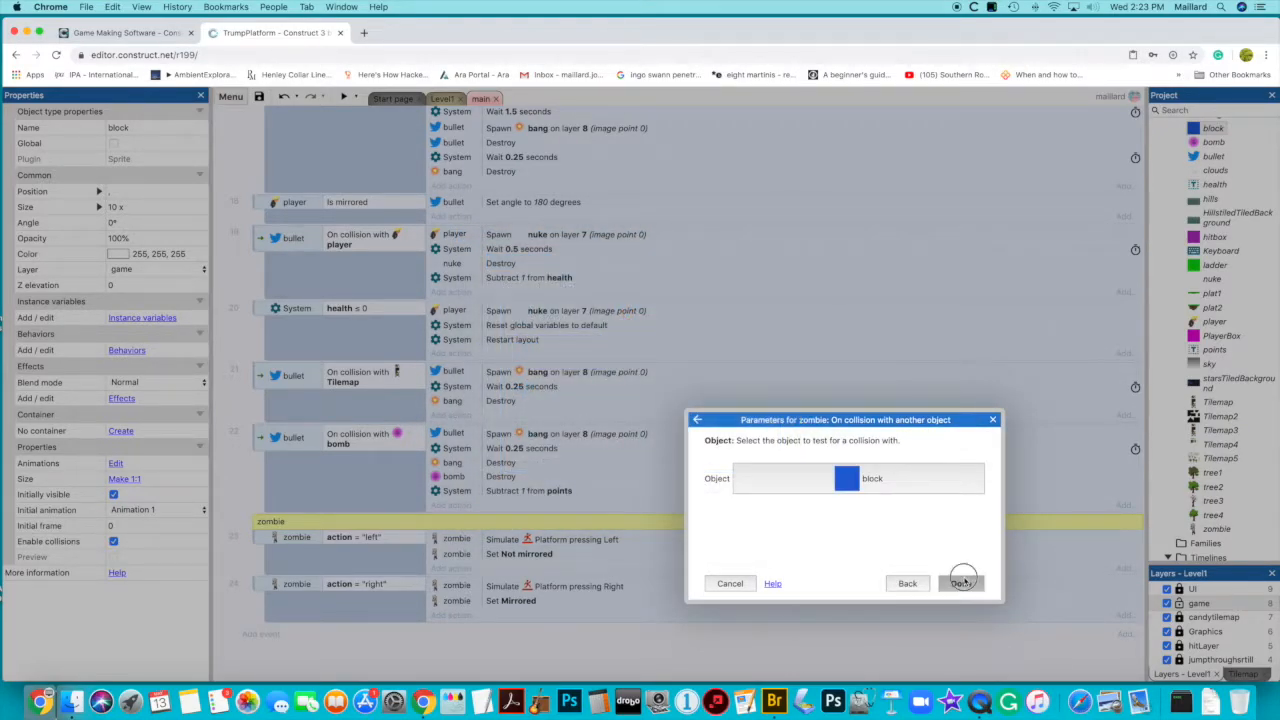
left_click(960, 583)
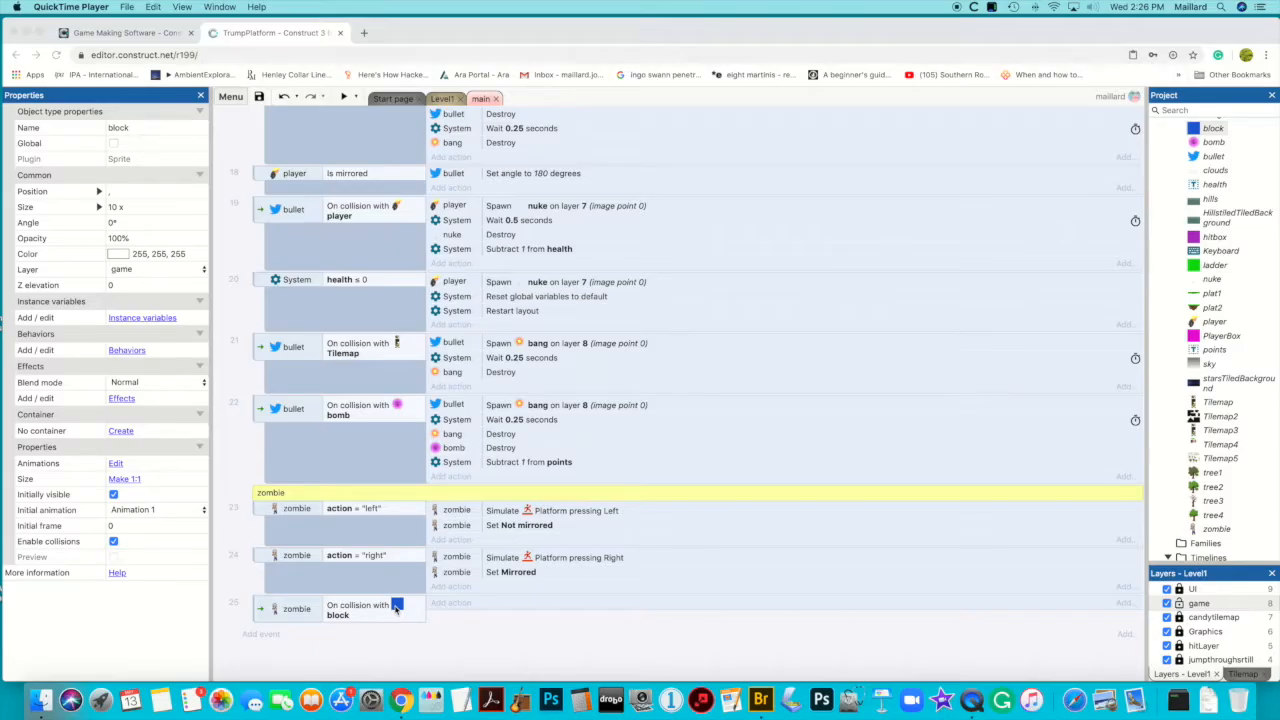
- Add a sub-event under the zombie–block collision event that compares the zombie's instance variable action as equal to "right"
left_click(265, 612)
left_click(263, 613)
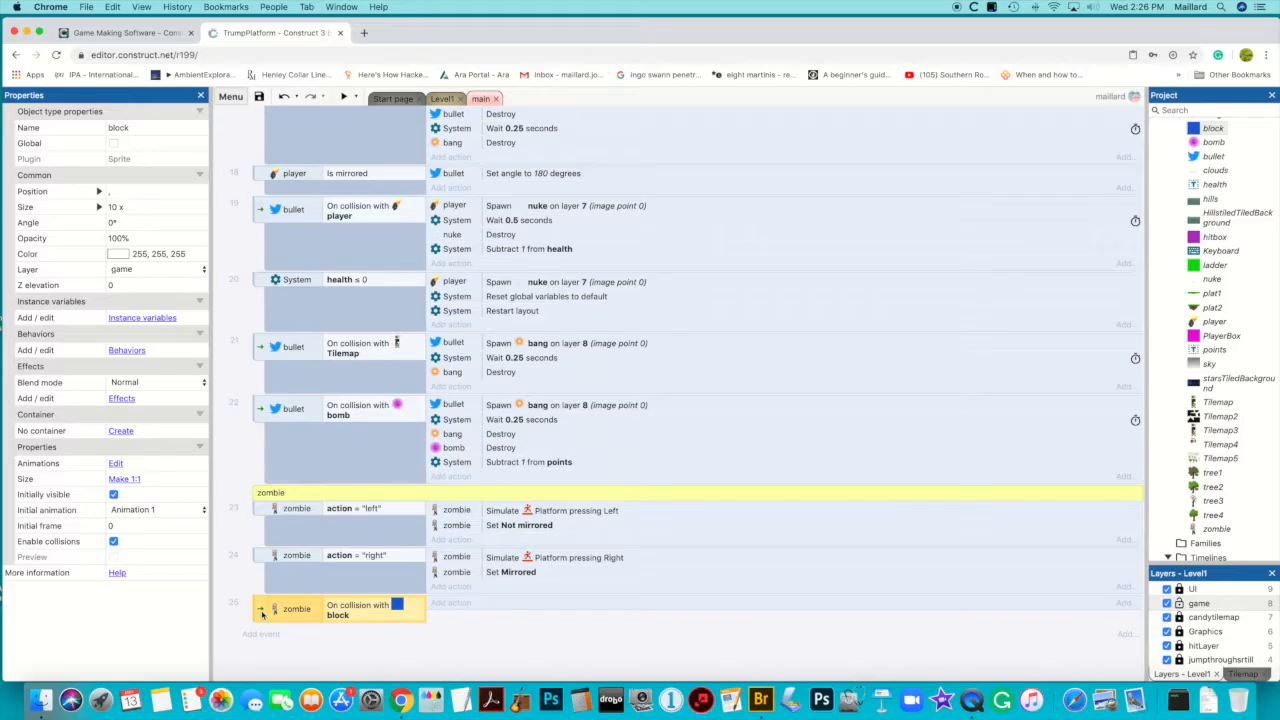
right_click(262, 614)
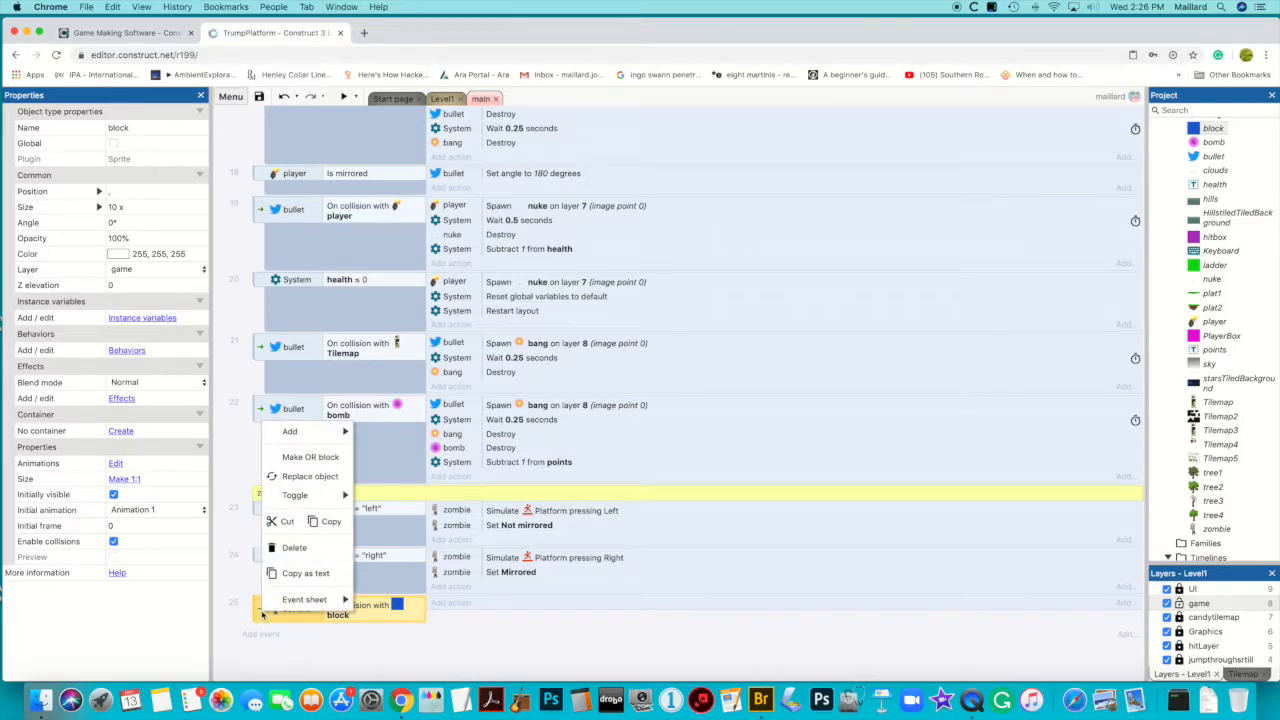
mouse_move(312, 434)
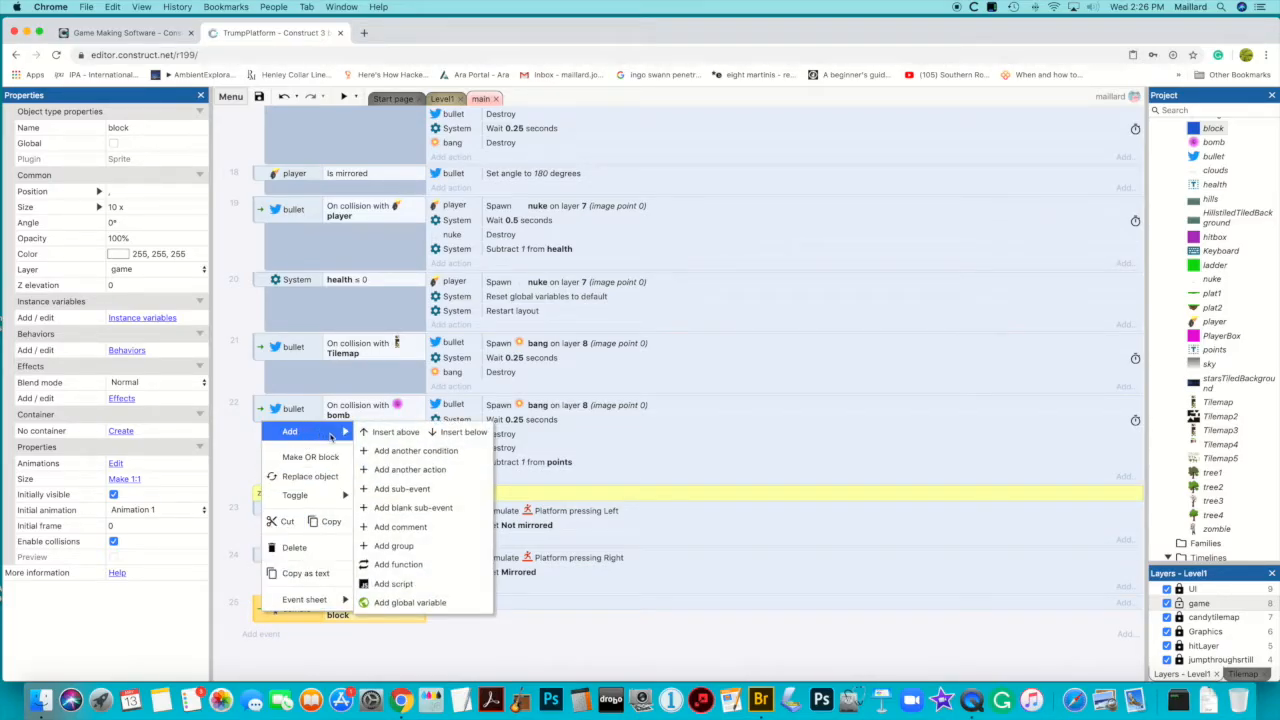
left_click(404, 489)
scroll(496, 465, "down", 5)
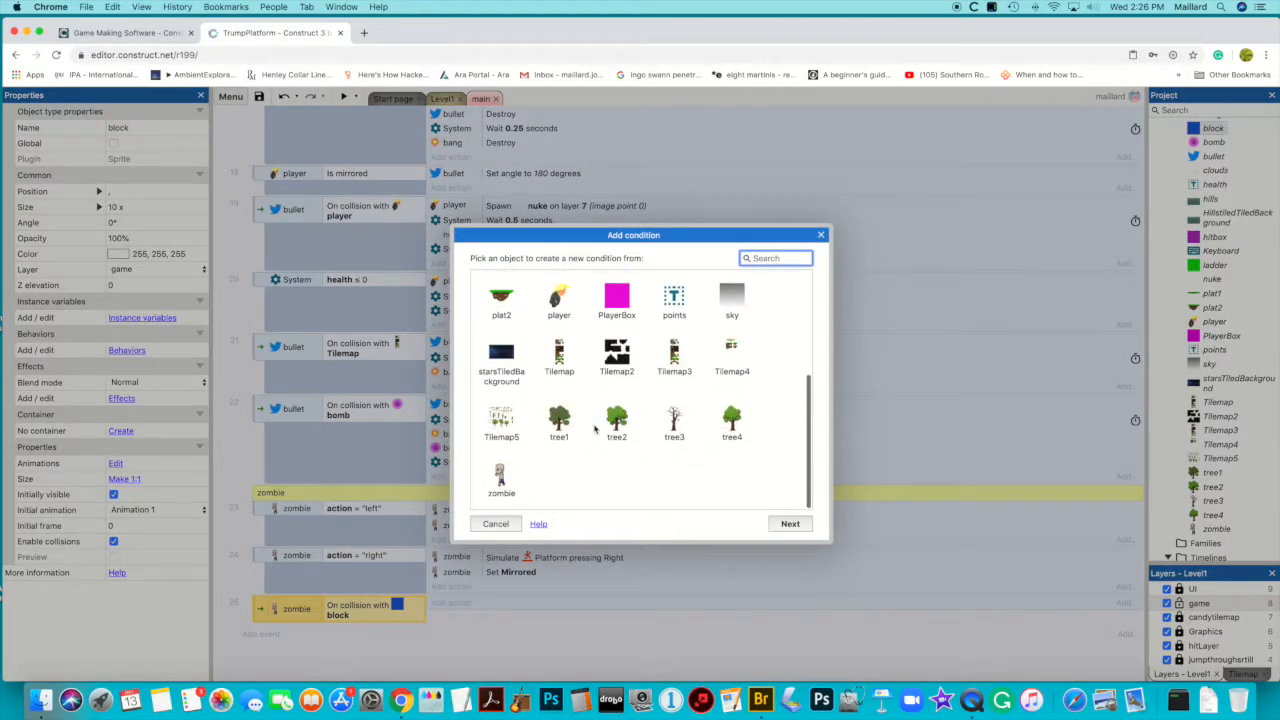
left_click(504, 480)
double_click(504, 480)
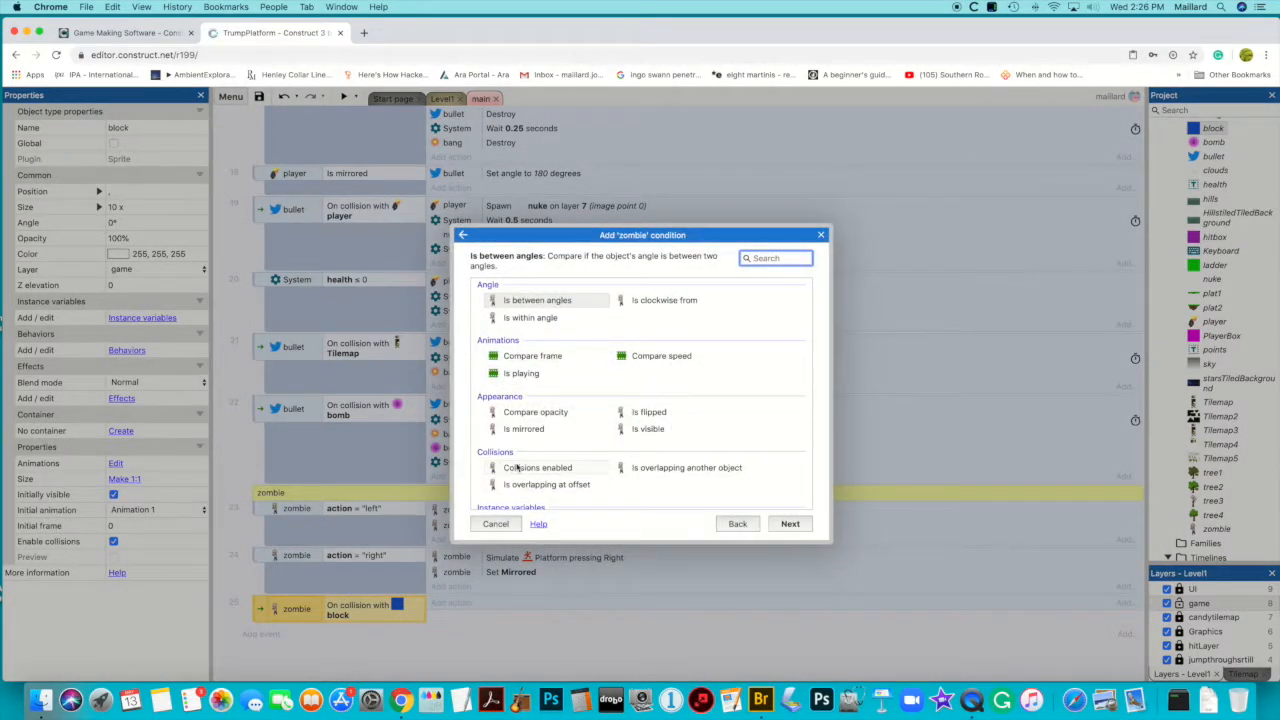
scroll(583, 455, "down", 1)
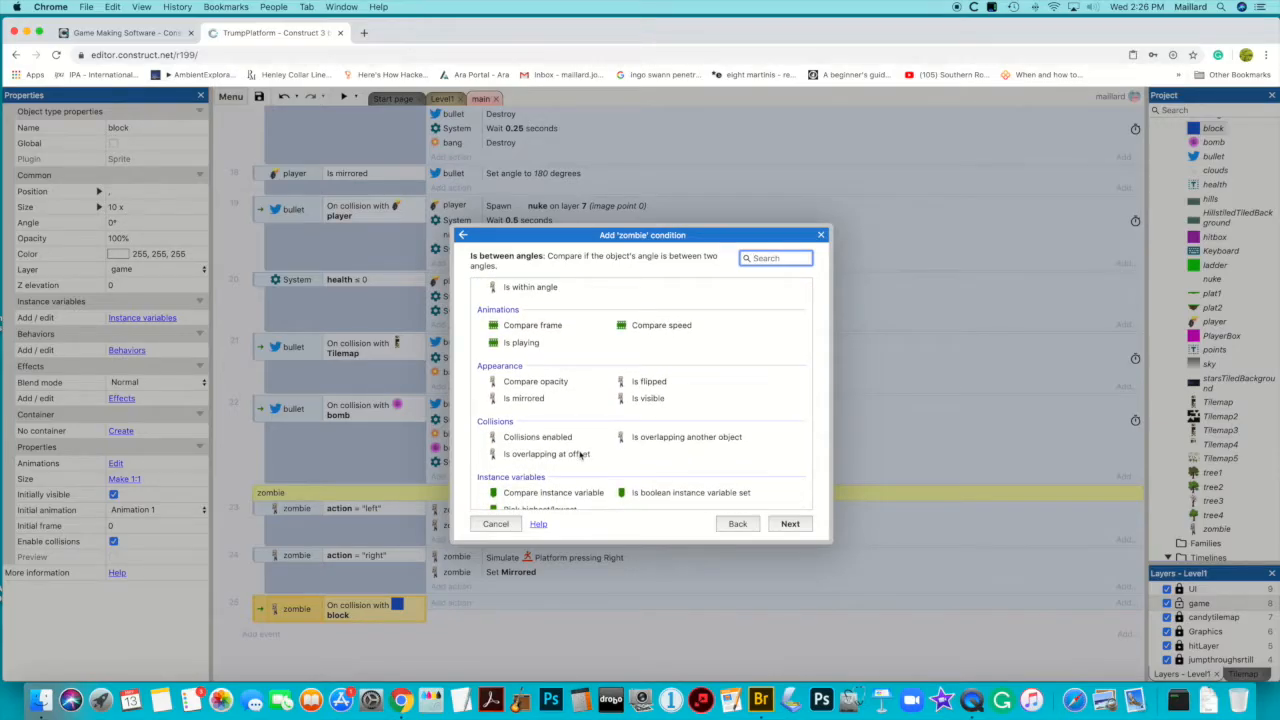
scroll(581, 454, "down", 2)
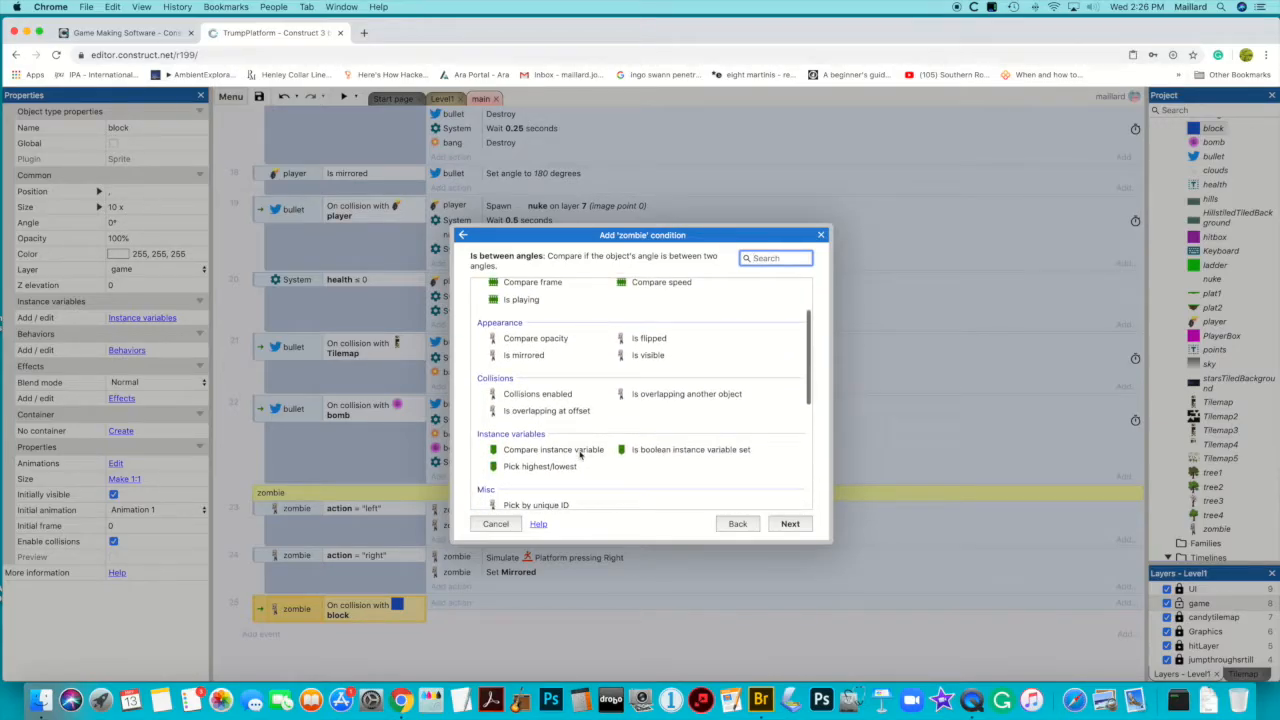
double_click(575, 453)
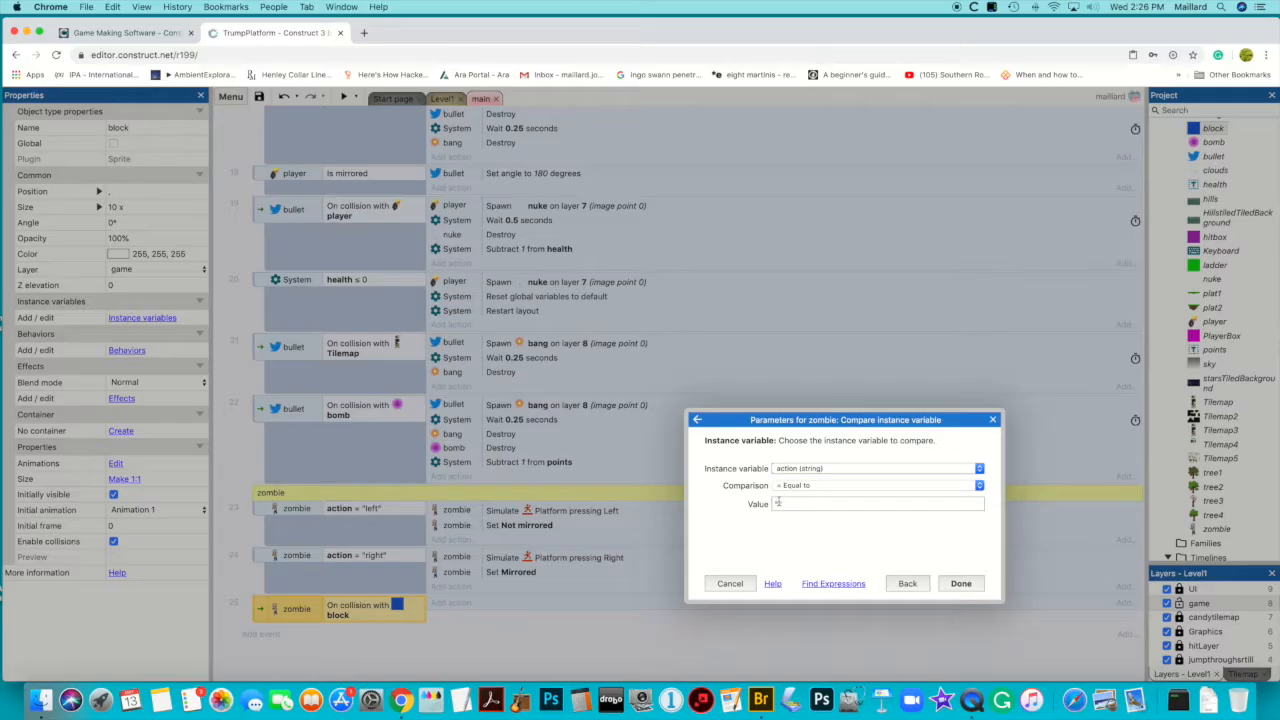
left_click(778, 504)
type("\"right")
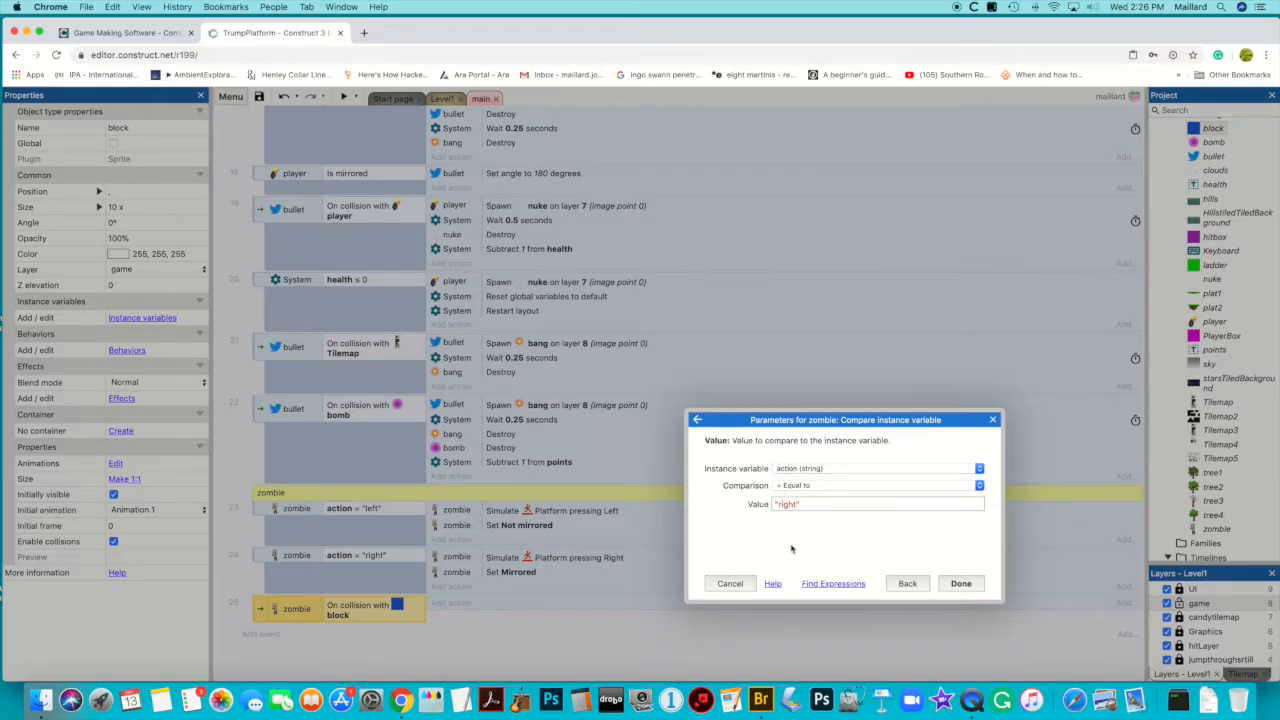
left_click(962, 585)
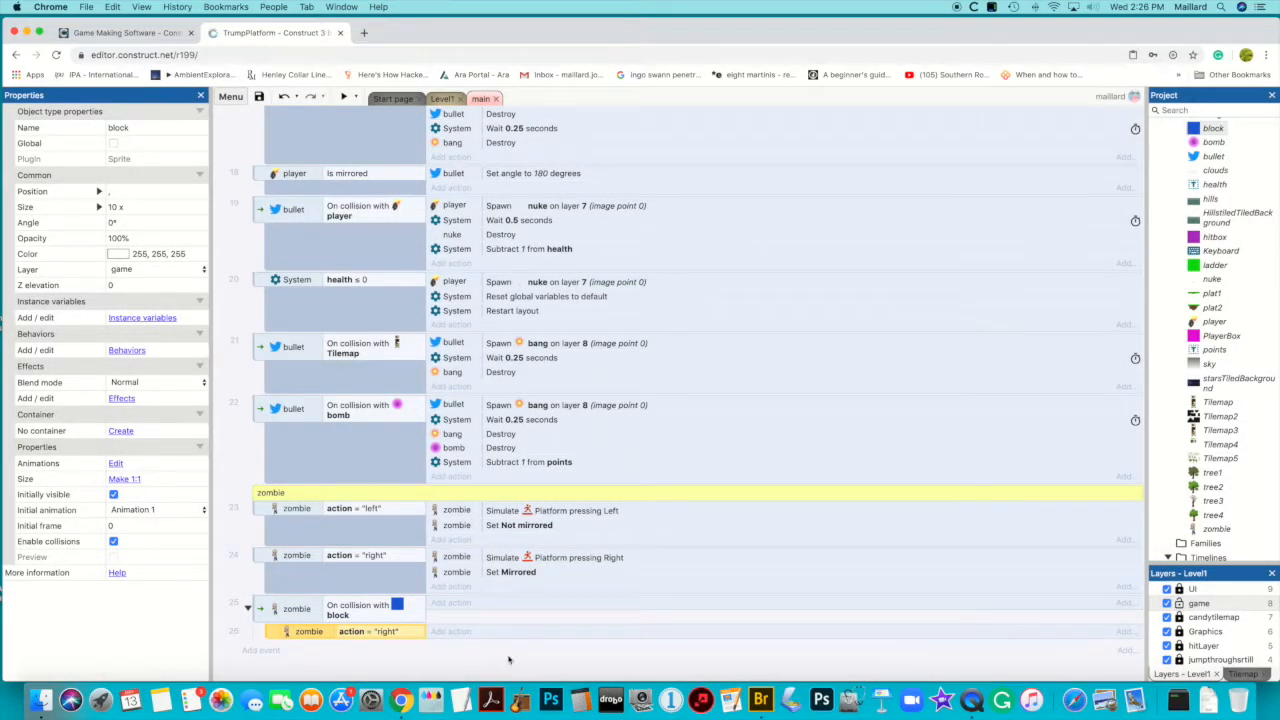
- Add a zombie Set value action to the action = "right" sub-event, setting the instance variable action to "left"
left_click(452, 632)
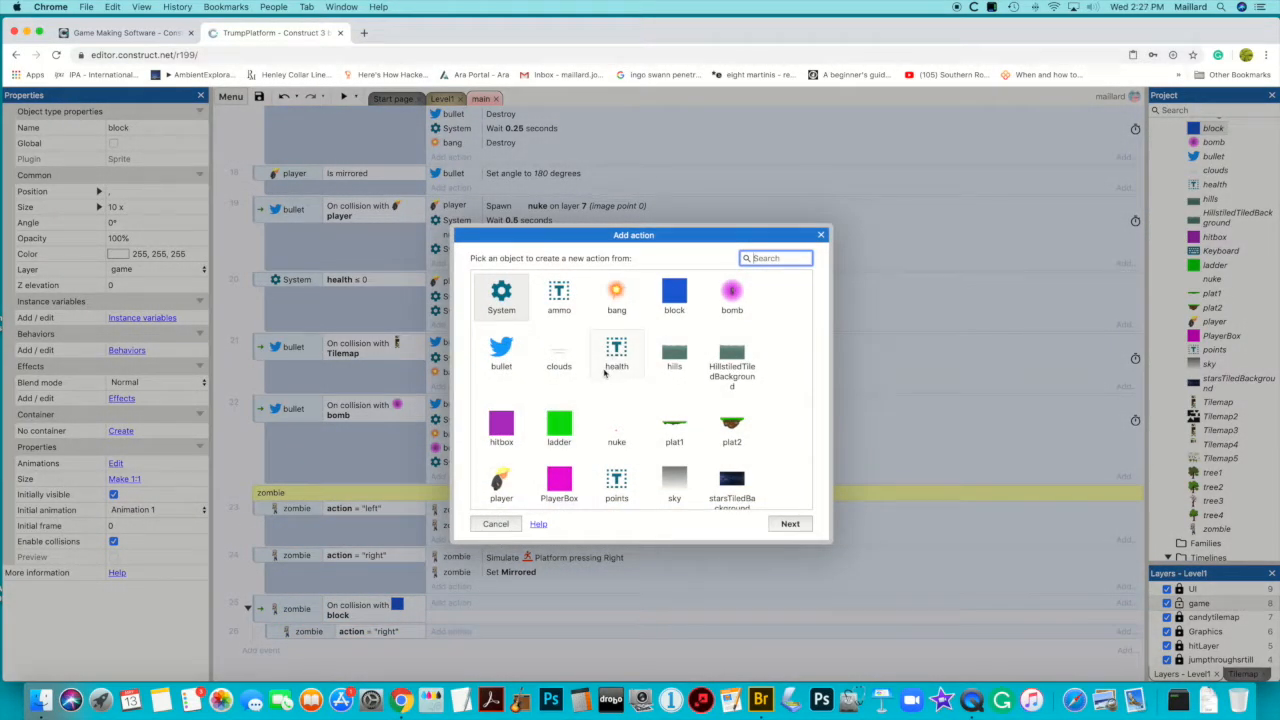
scroll(603, 378, "down", 3)
double_click(738, 479)
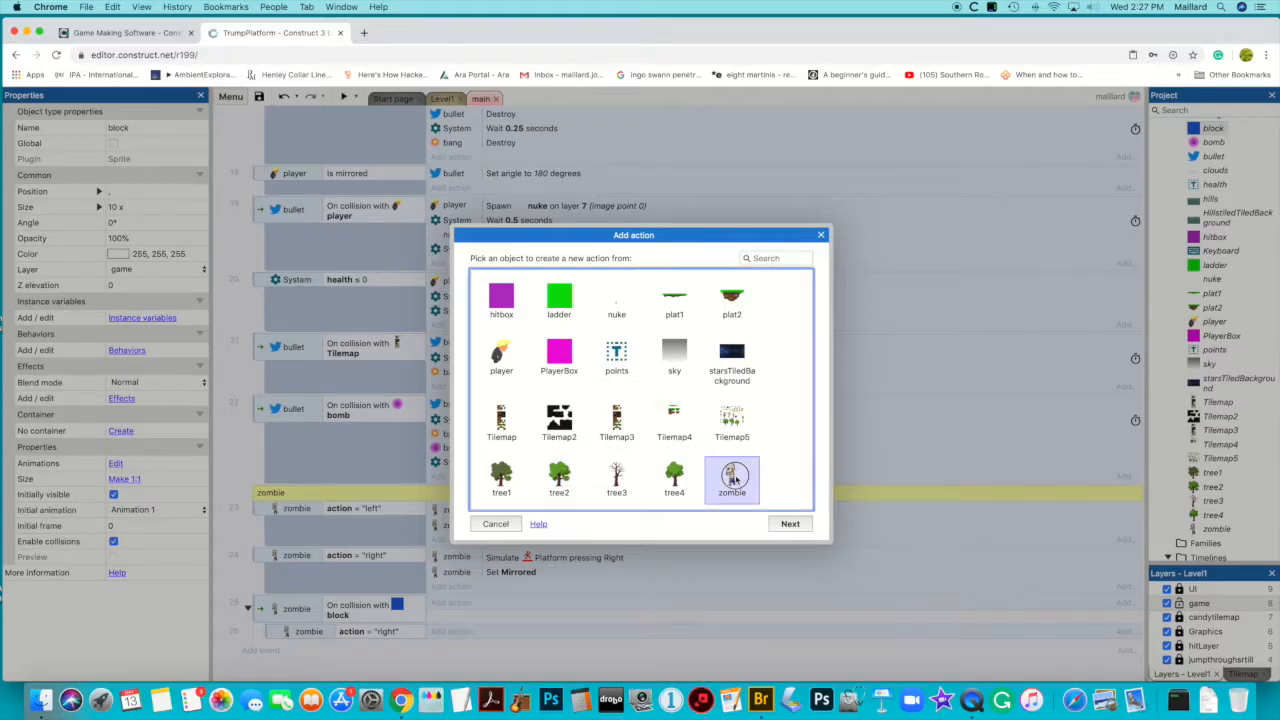
scroll(580, 417, "down", 2)
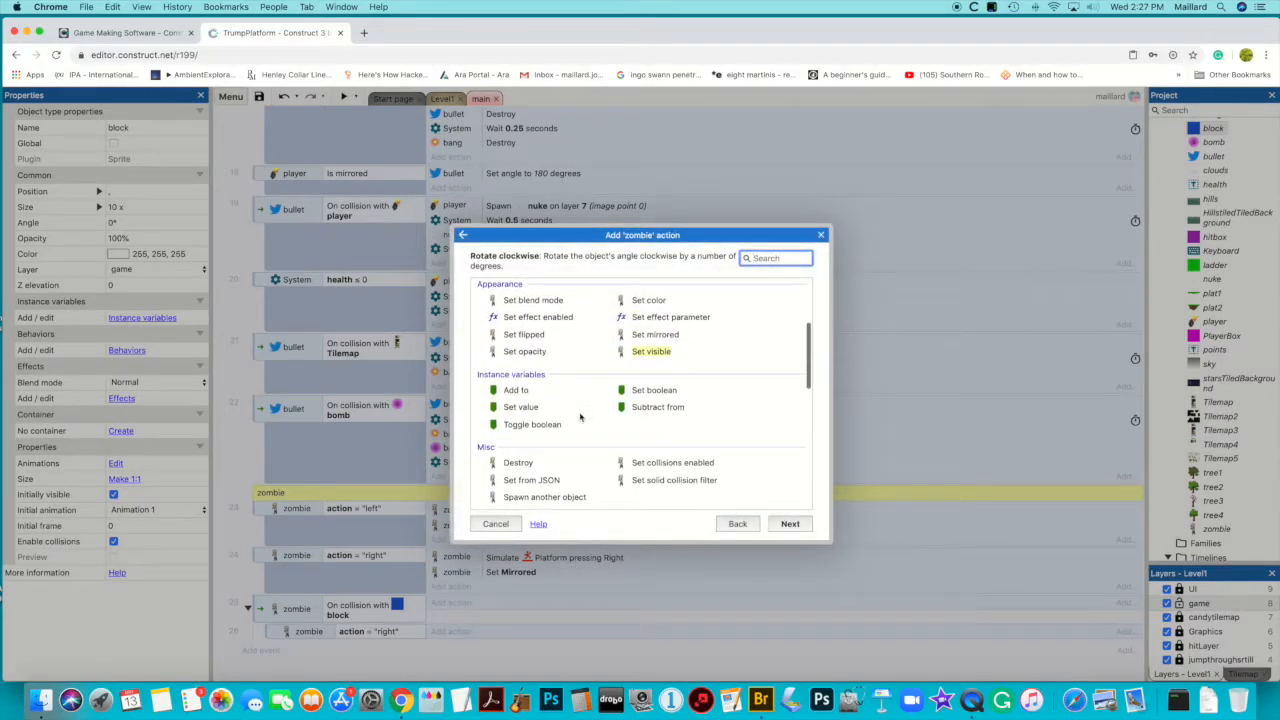
double_click(527, 390)
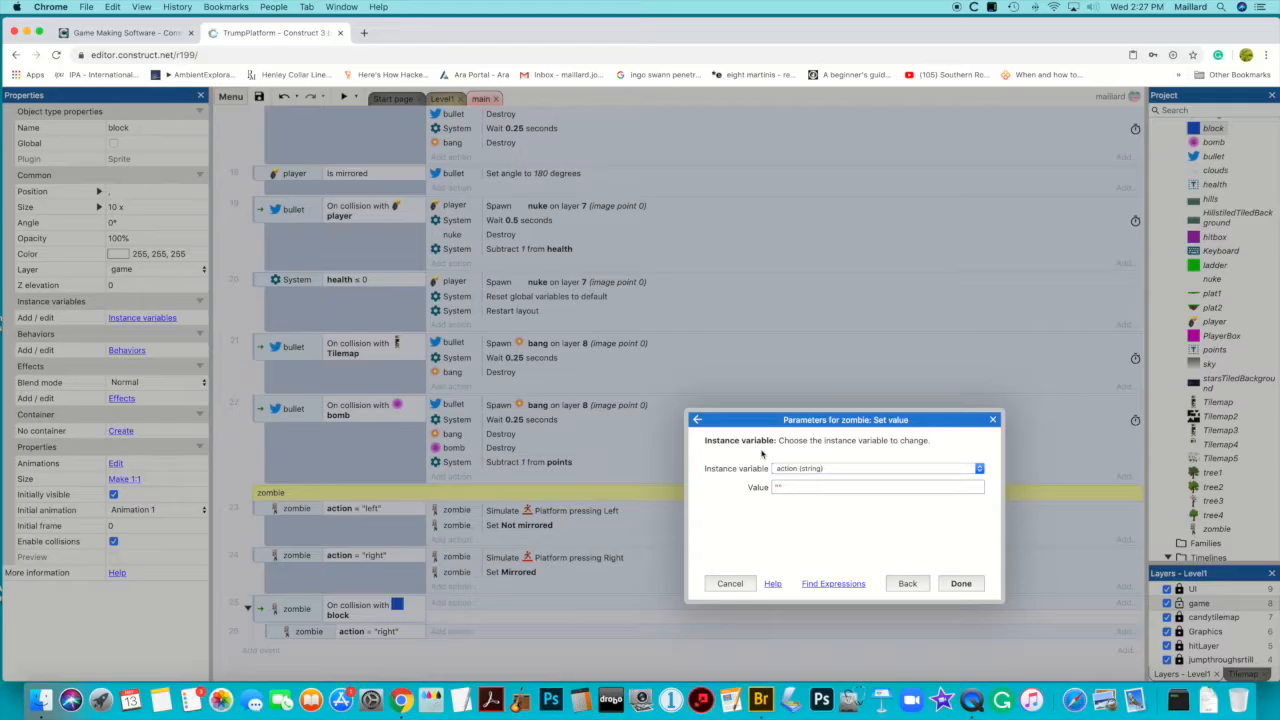
left_click(788, 487)
type("\"left")
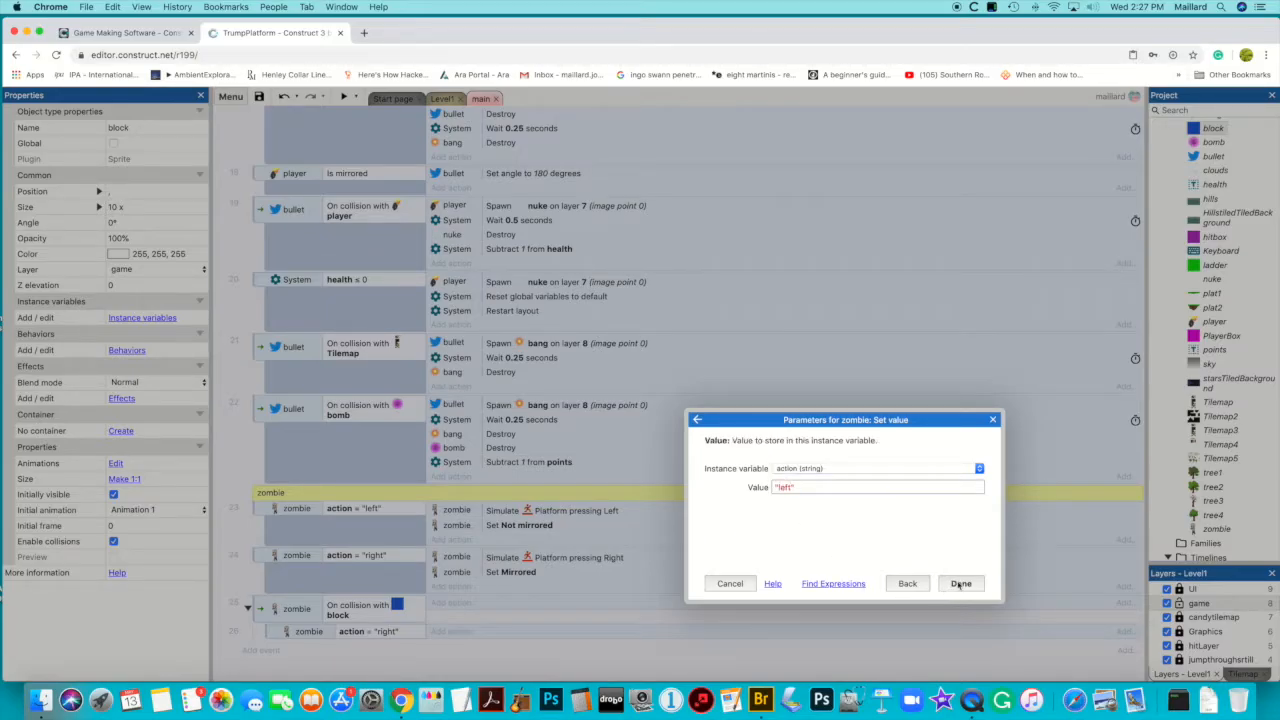
left_click(960, 584)
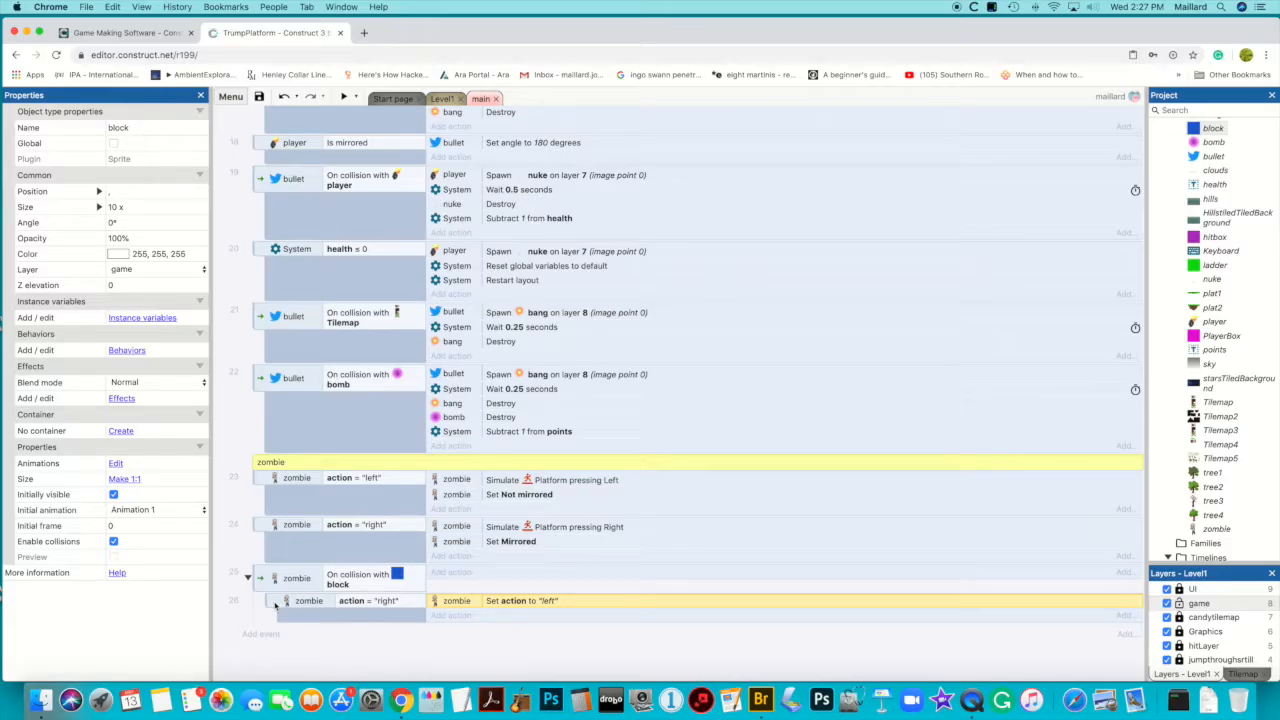
- Add an Else event directly after the action = "right" sub-event of the zombie–block collision
left_click(276, 604)
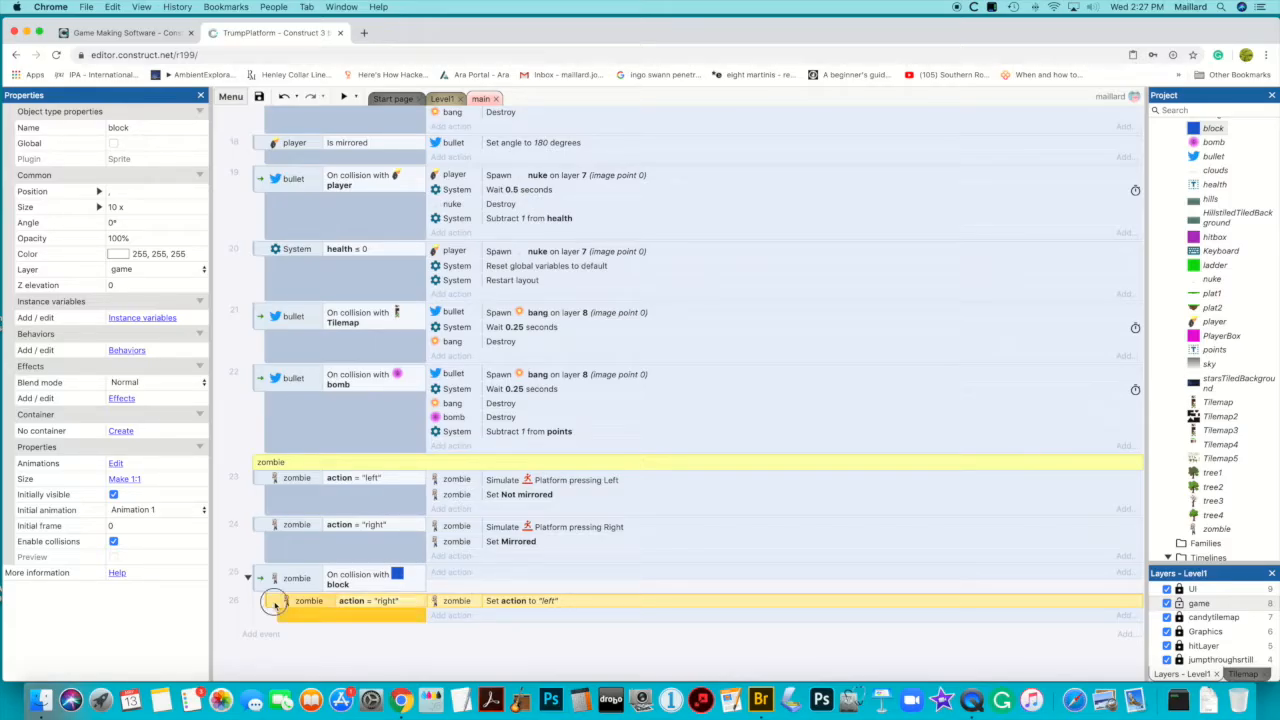
right_click(276, 604)
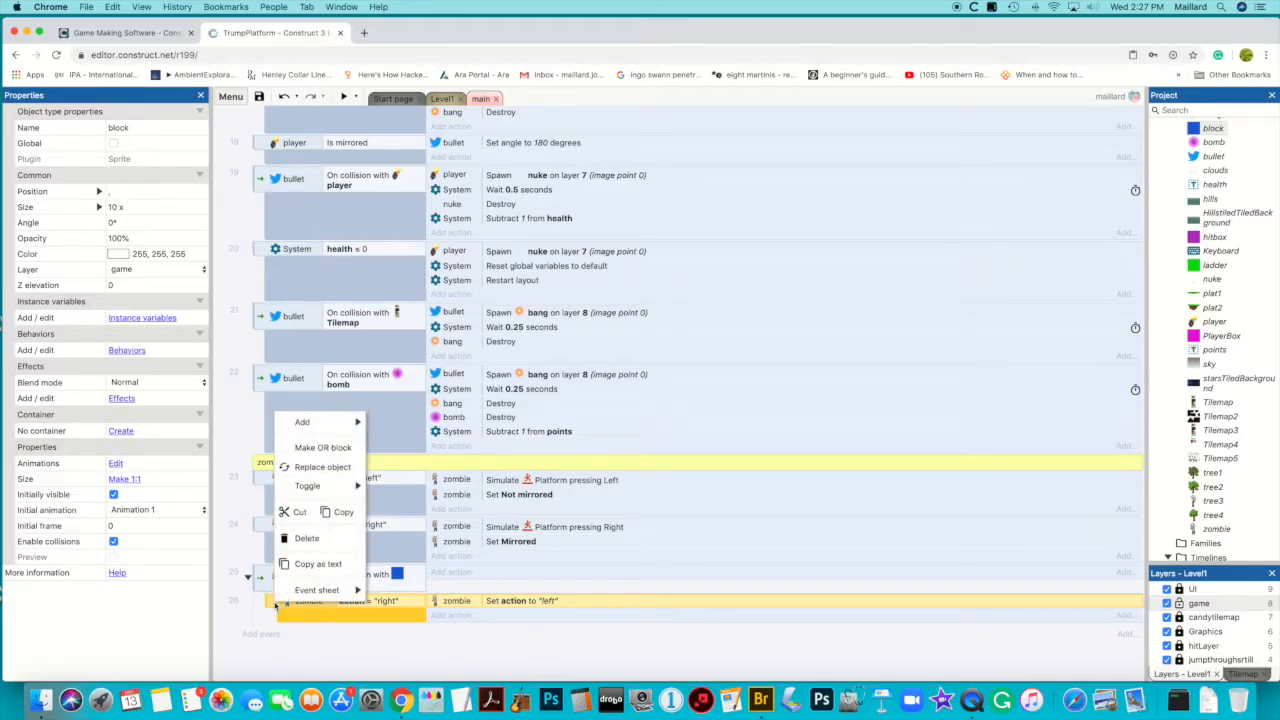
mouse_move(336, 426)
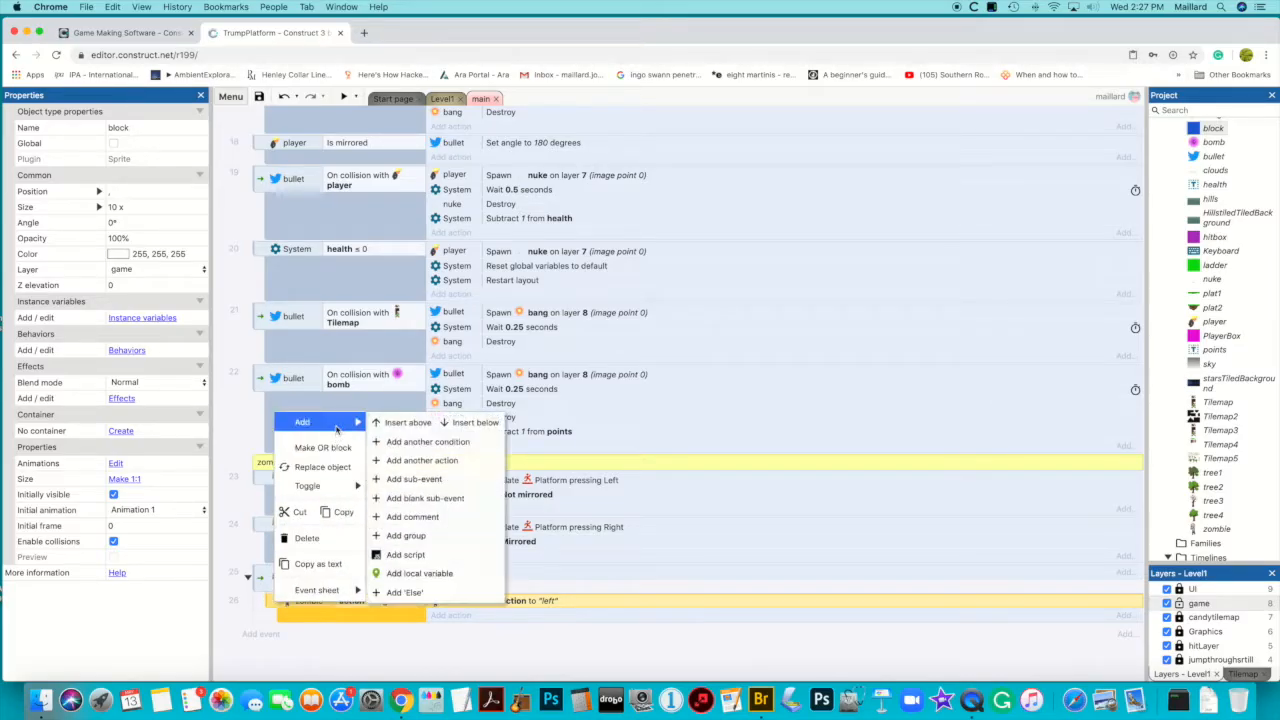
left_click(408, 593)
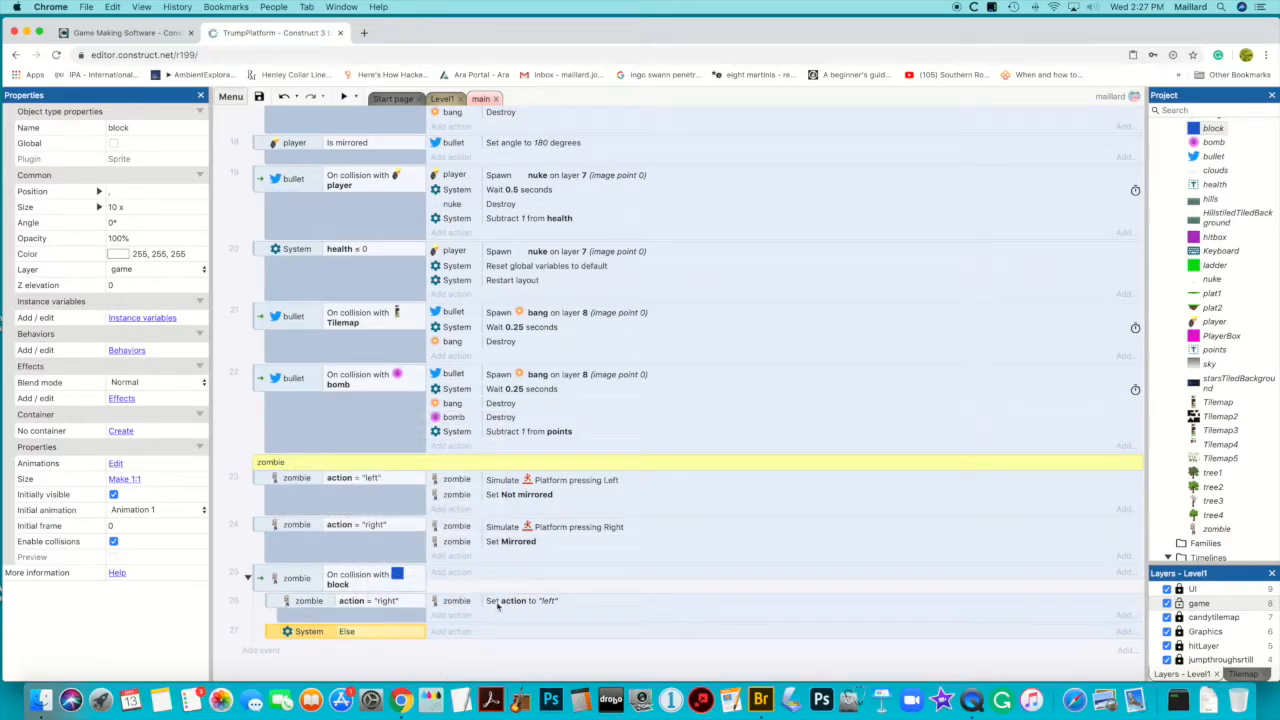
- Give the Else event a zombie Set value action that sets the instance variable action to "right"
left_click(450, 632)
scroll(626, 424, "down", 3)
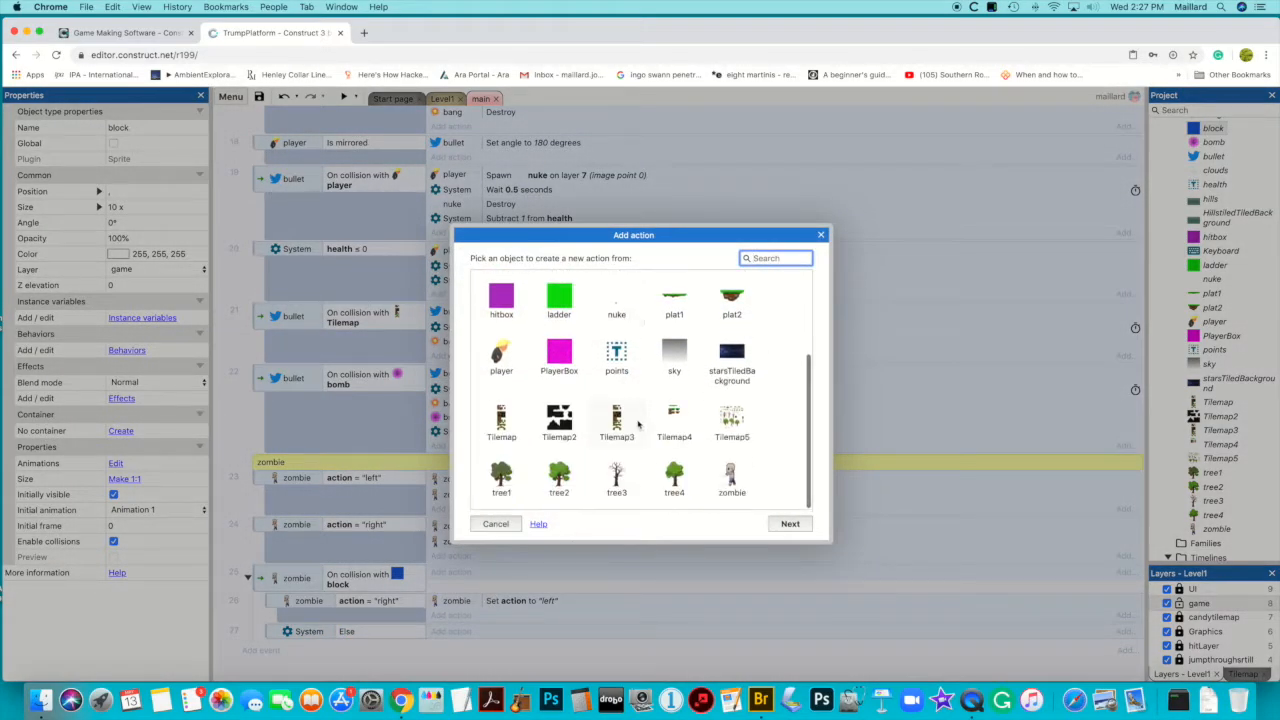
double_click(726, 474)
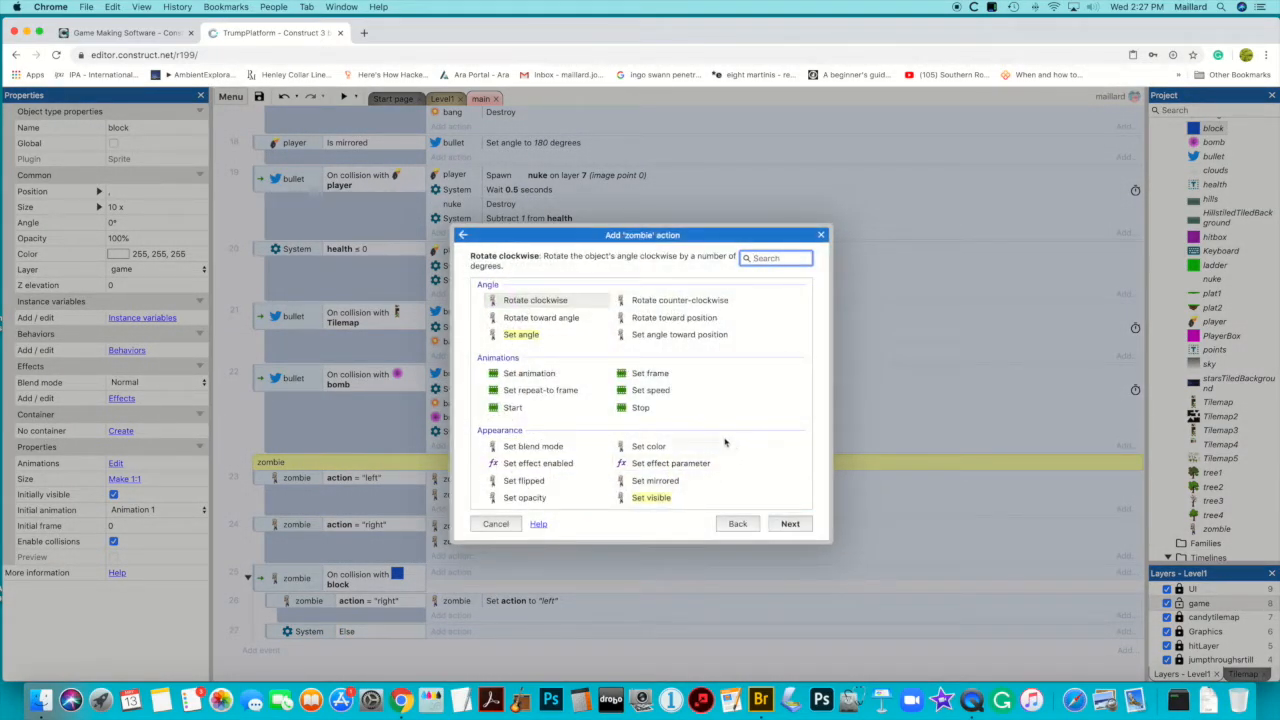
scroll(690, 420, "down", 3)
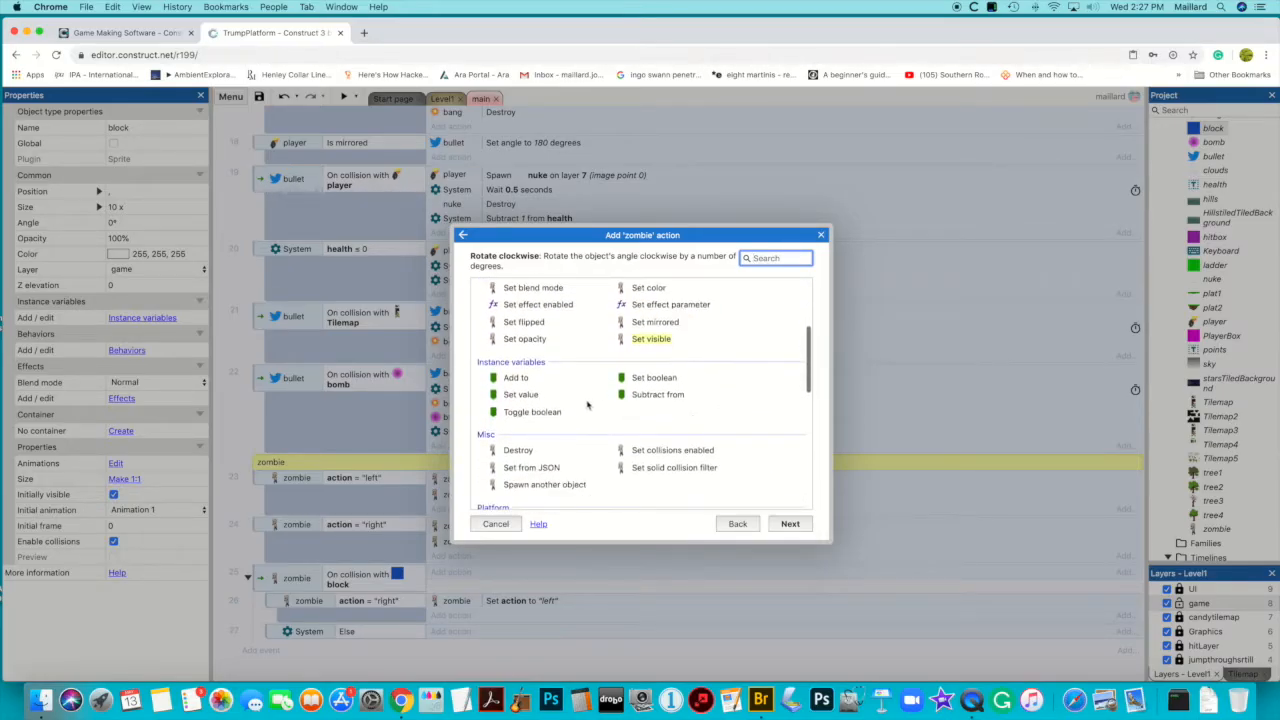
double_click(520, 394)
left_click(775, 487)
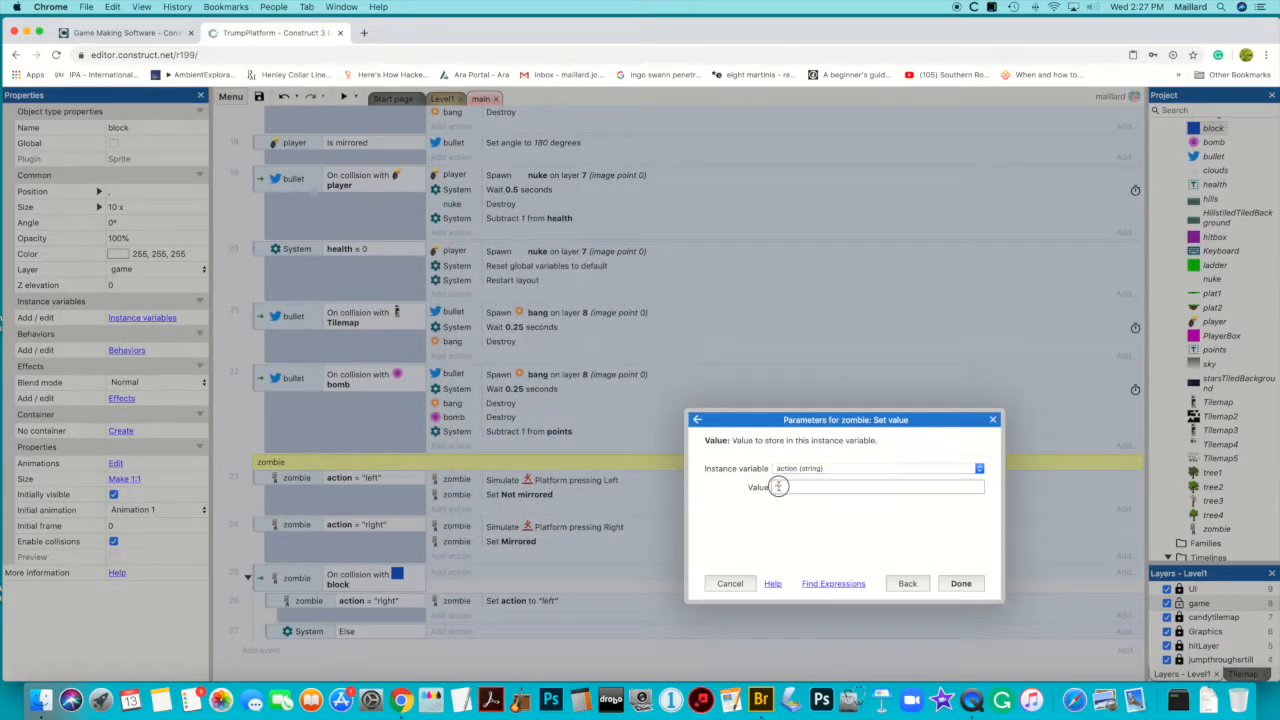
type("\"right")
left_click(960, 584)
- Run a preview of the game to test the zombie turning around at the blocks
scroll(700, 582, "down", 1)
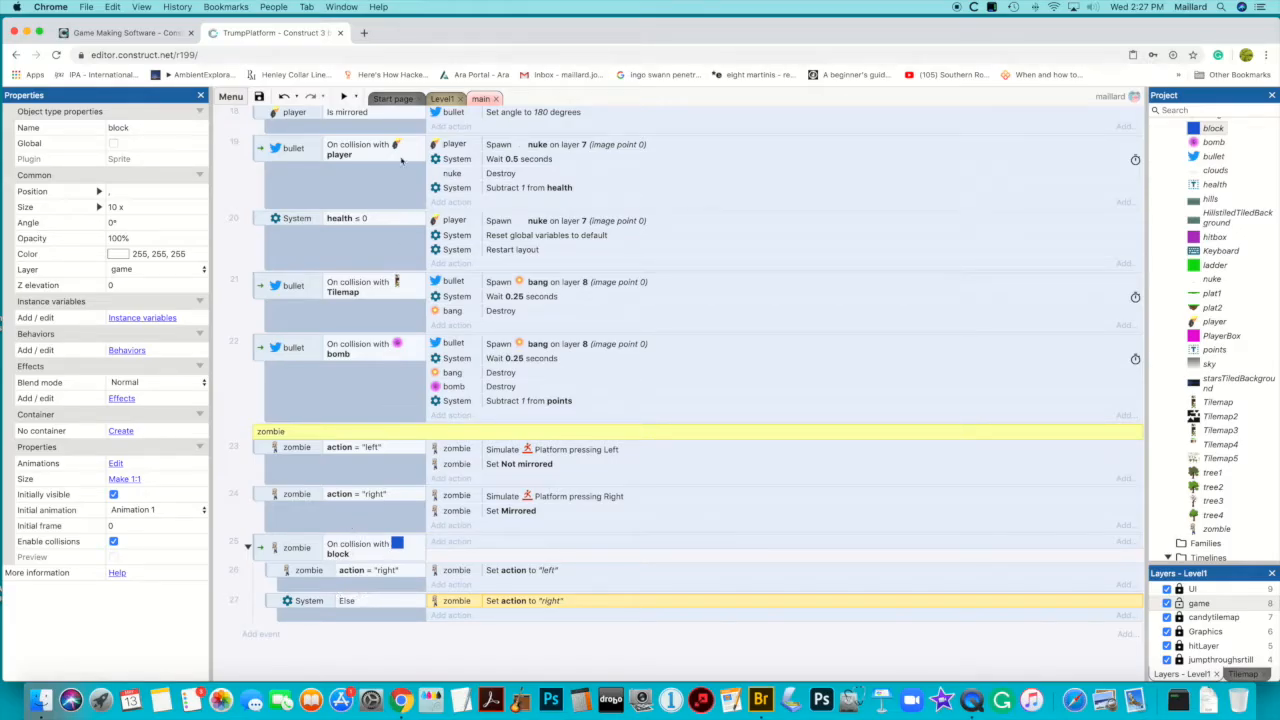
left_click(343, 96)
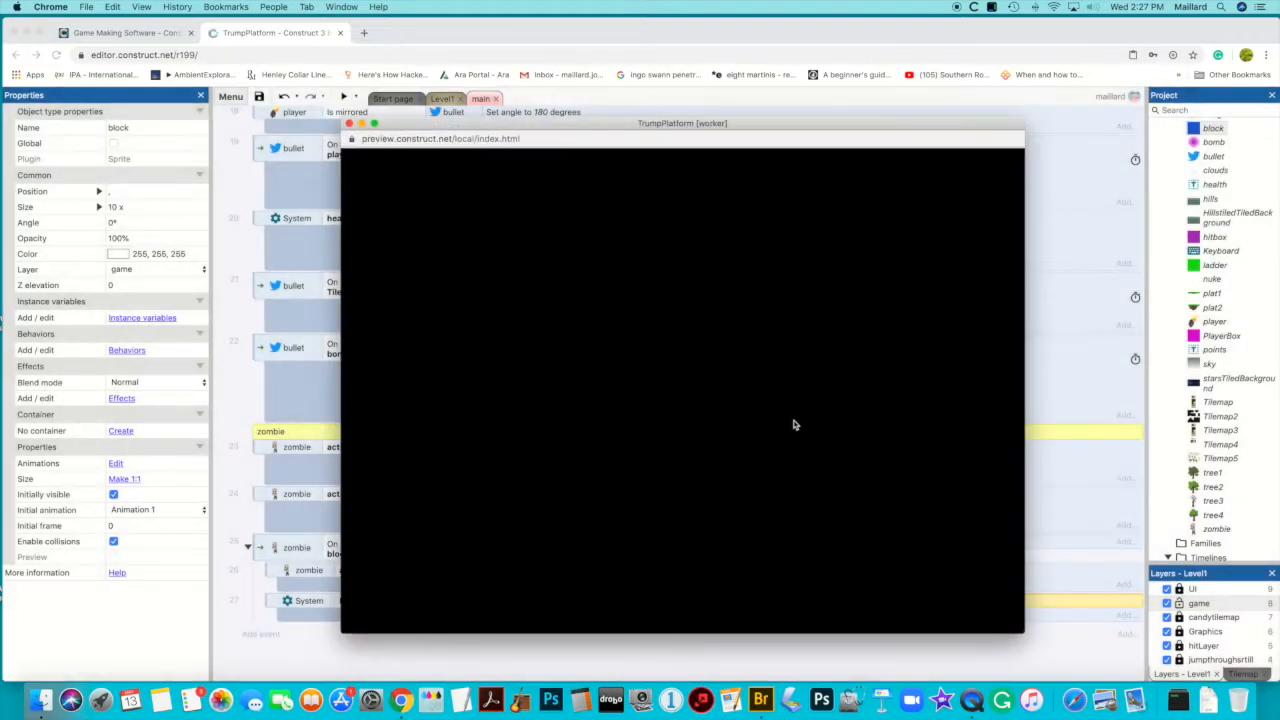